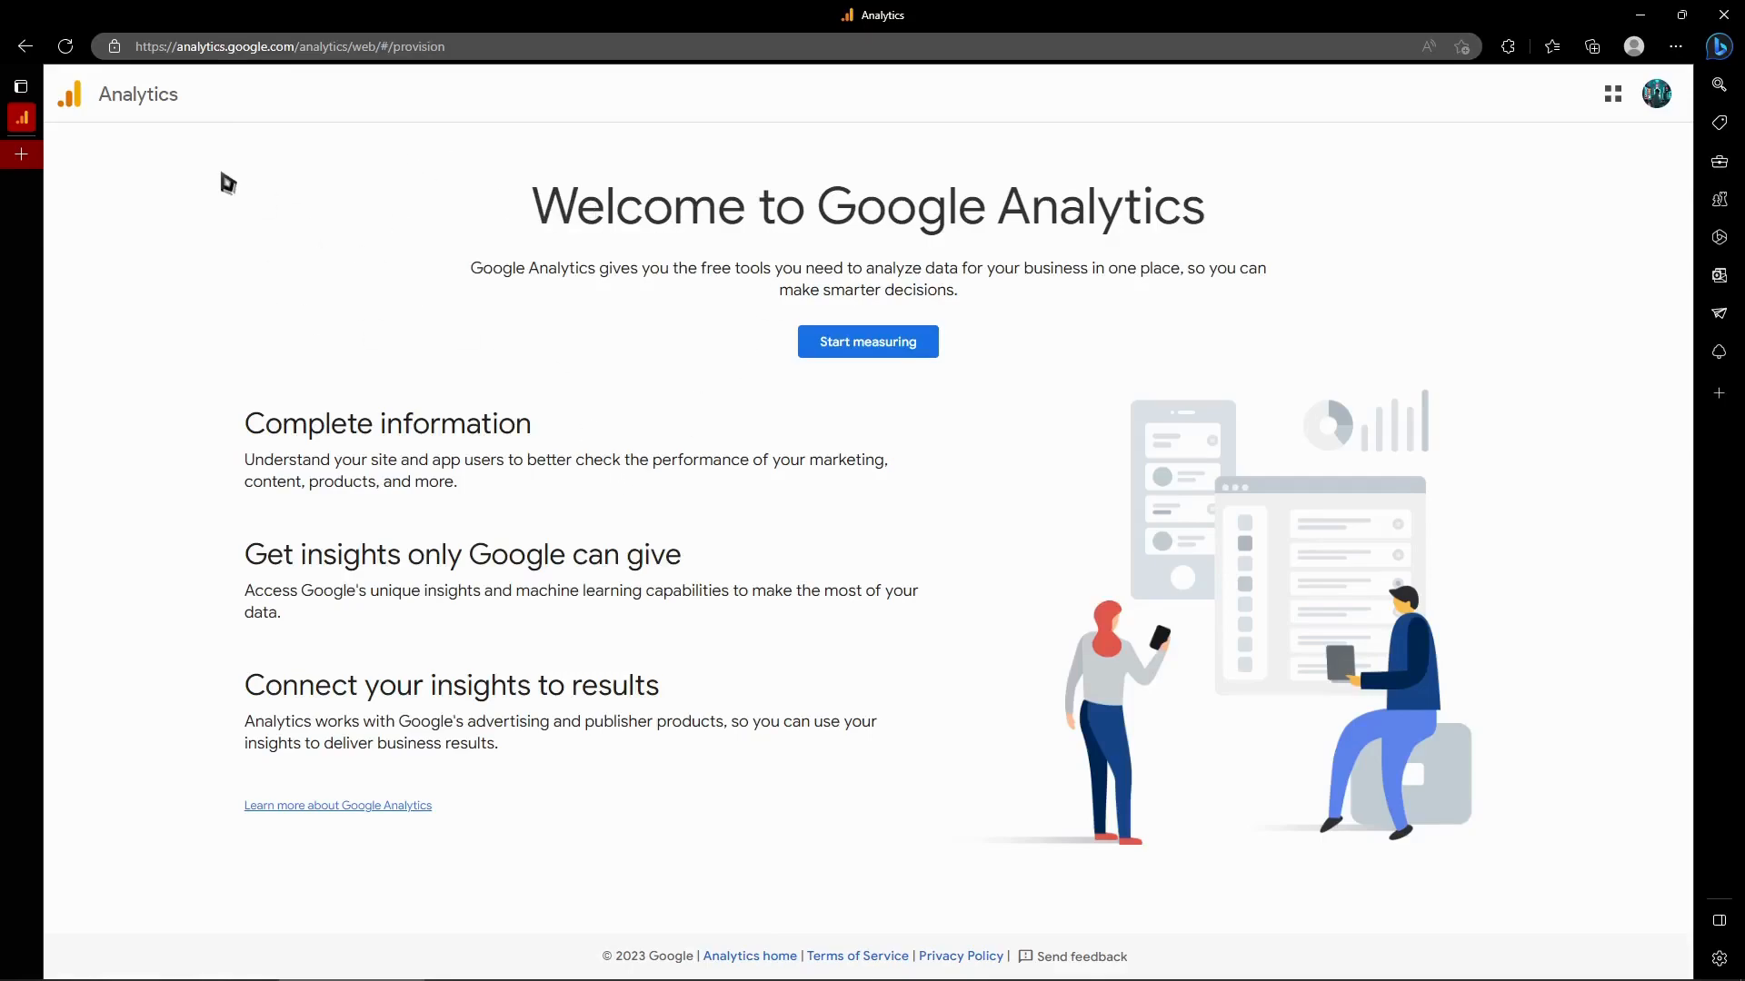
Step: Open google.com in a new browser tab, search for "google analytics" and locate the Google Analytics result
{"action": "left_click", "coordinate": [7, 164]}
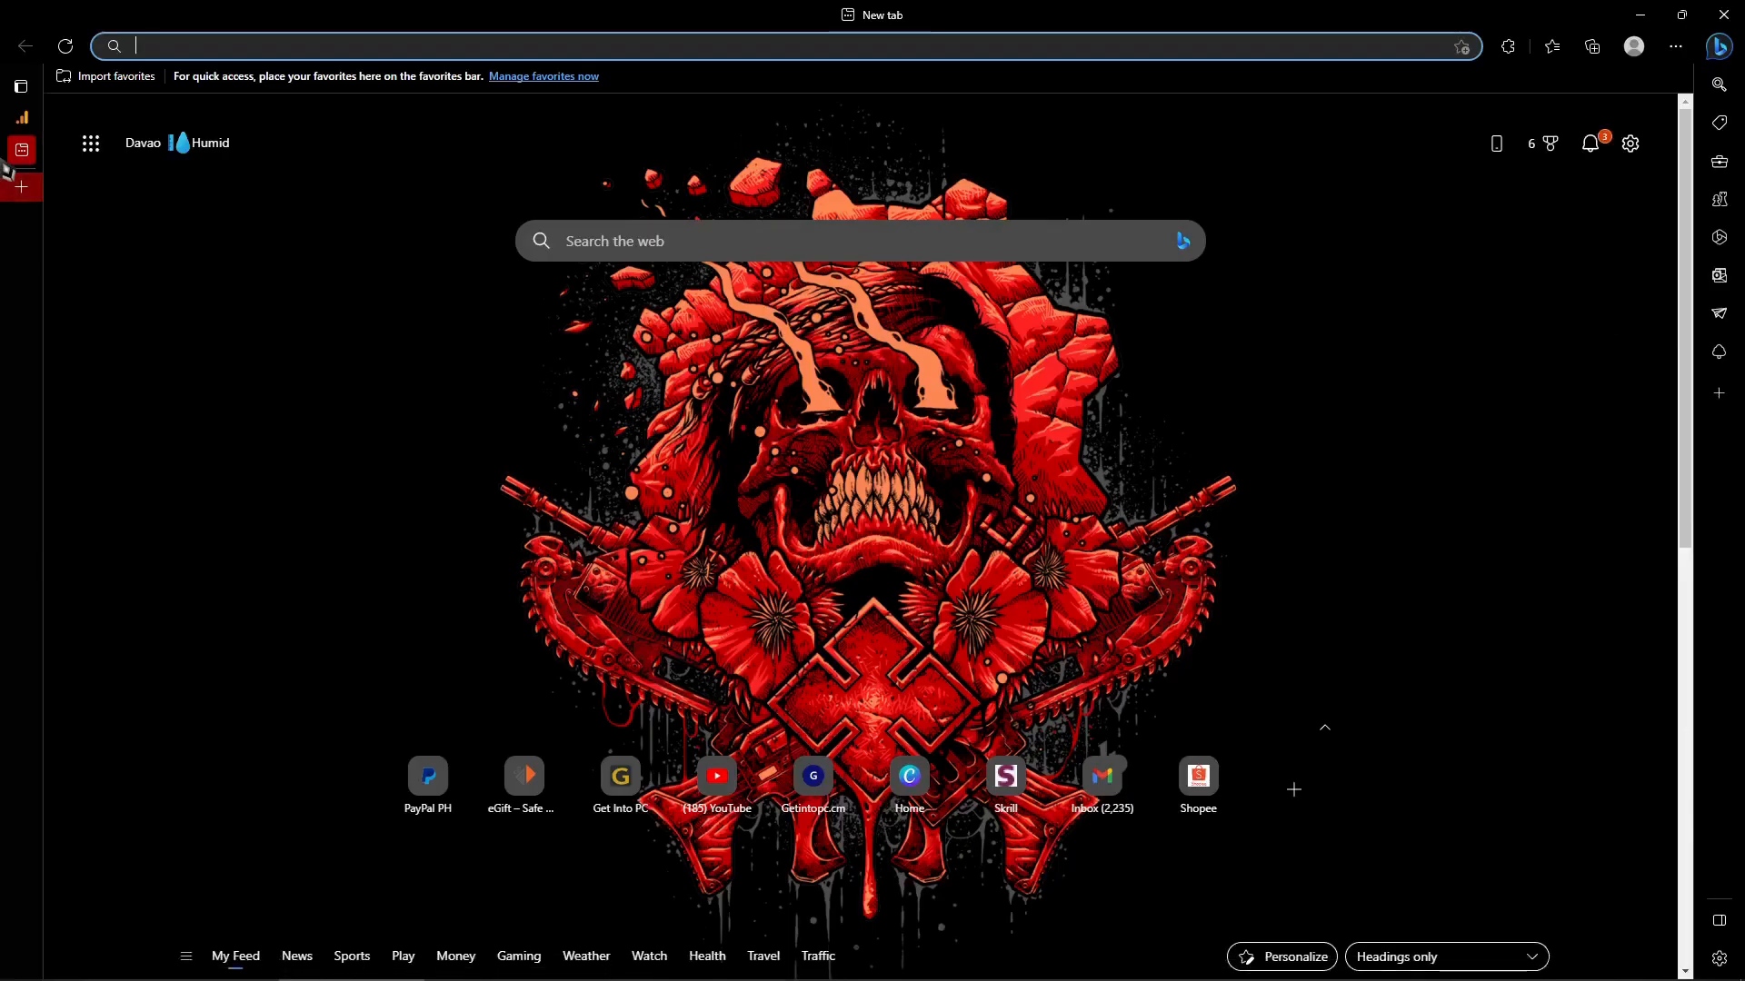
{"action": "type", "text": "google.com"}
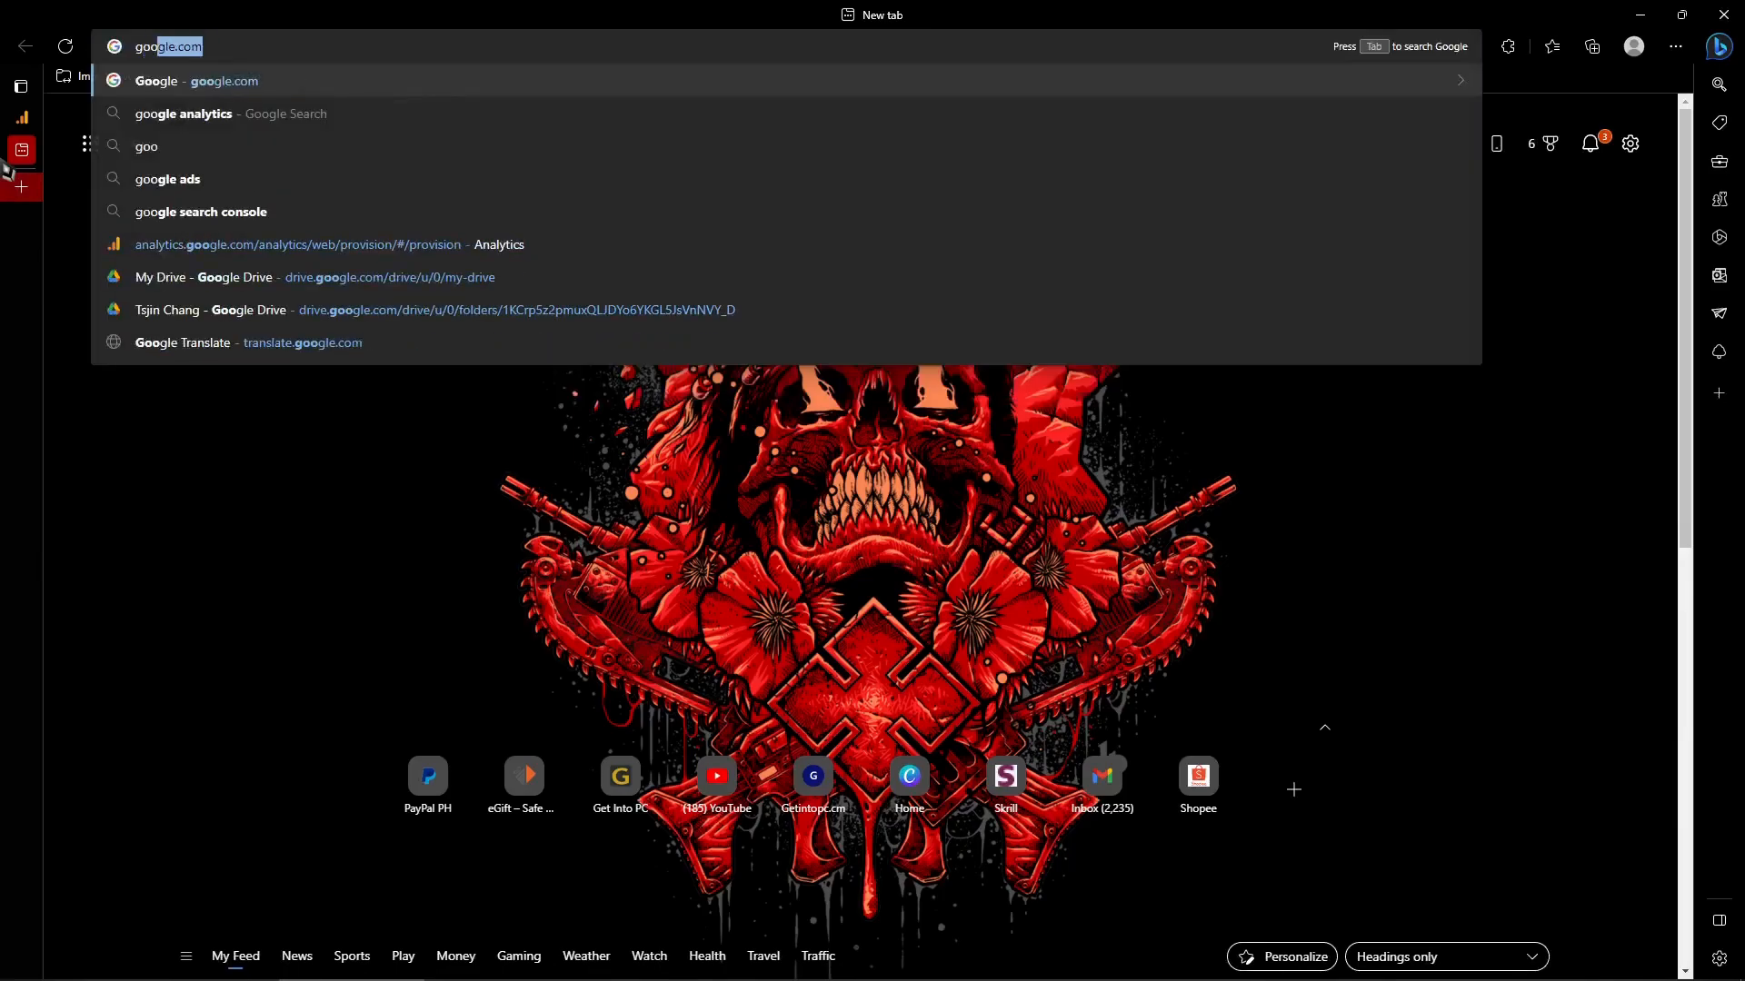
{"action": "key", "text": "Return"}
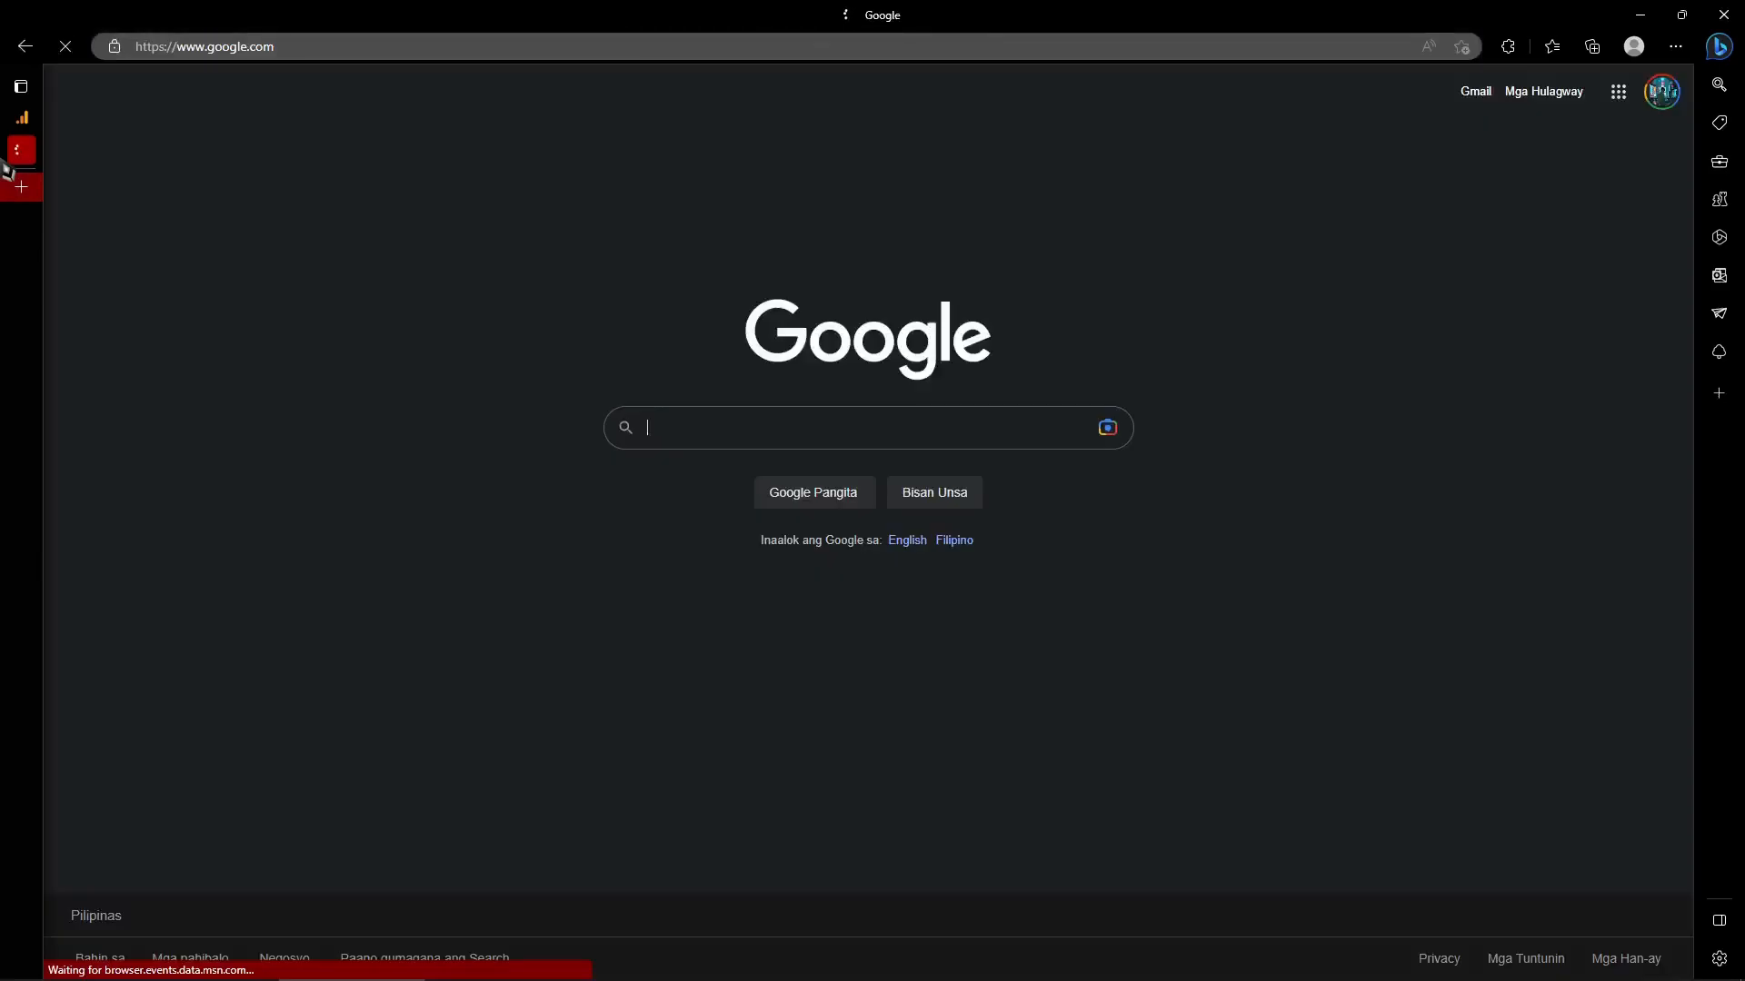
{"action": "type", "text": "google"}
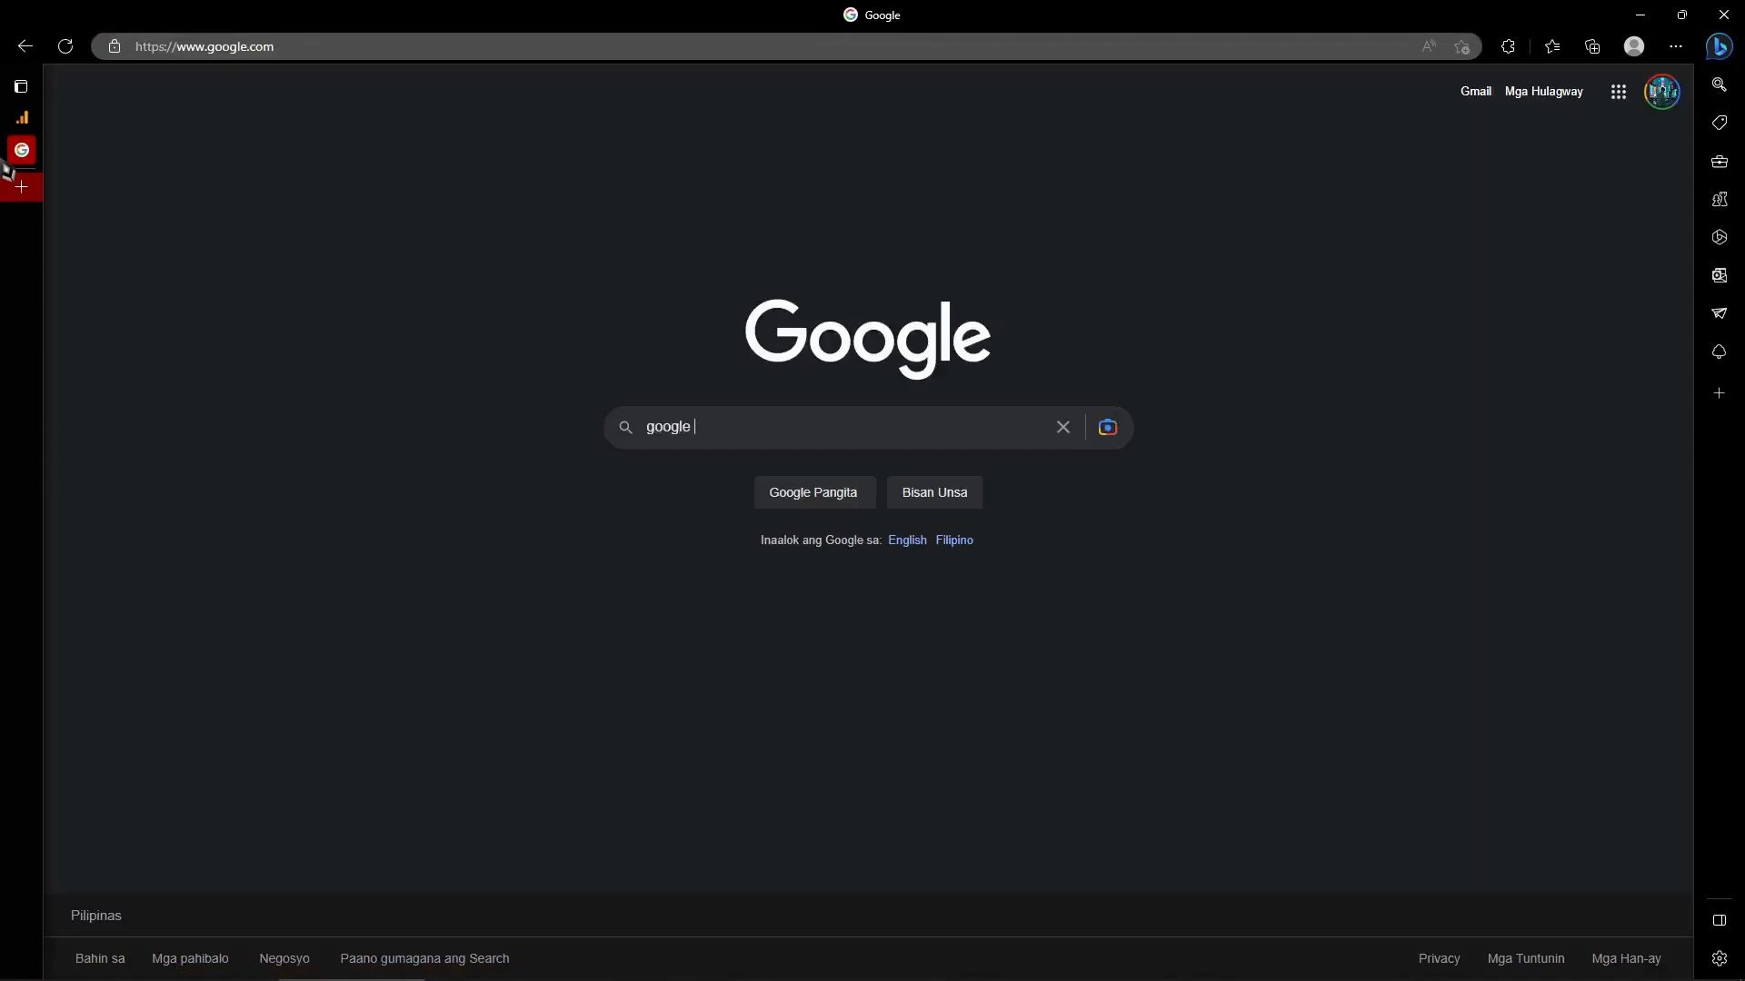
{"action": "type", "text": " analytics"}
{"action": "key", "text": "Return"}
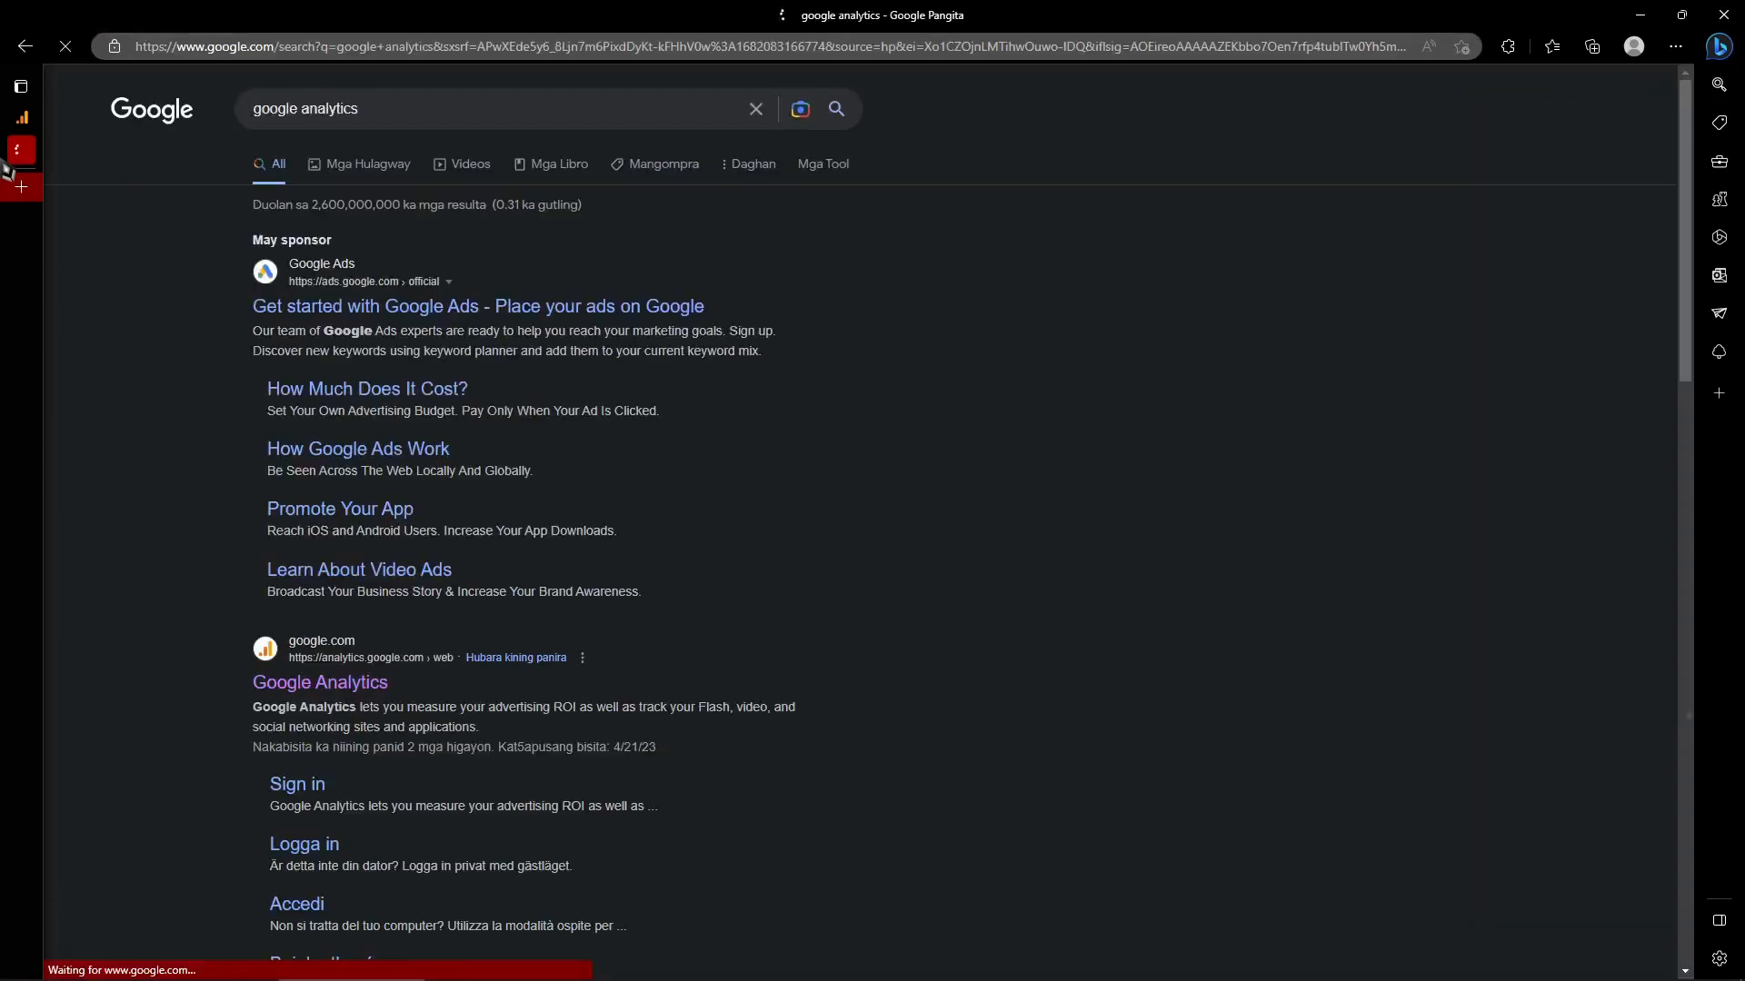
{"action": "scroll", "coordinate": [238, 545], "scroll_direction": "down", "scroll_amount": 3}
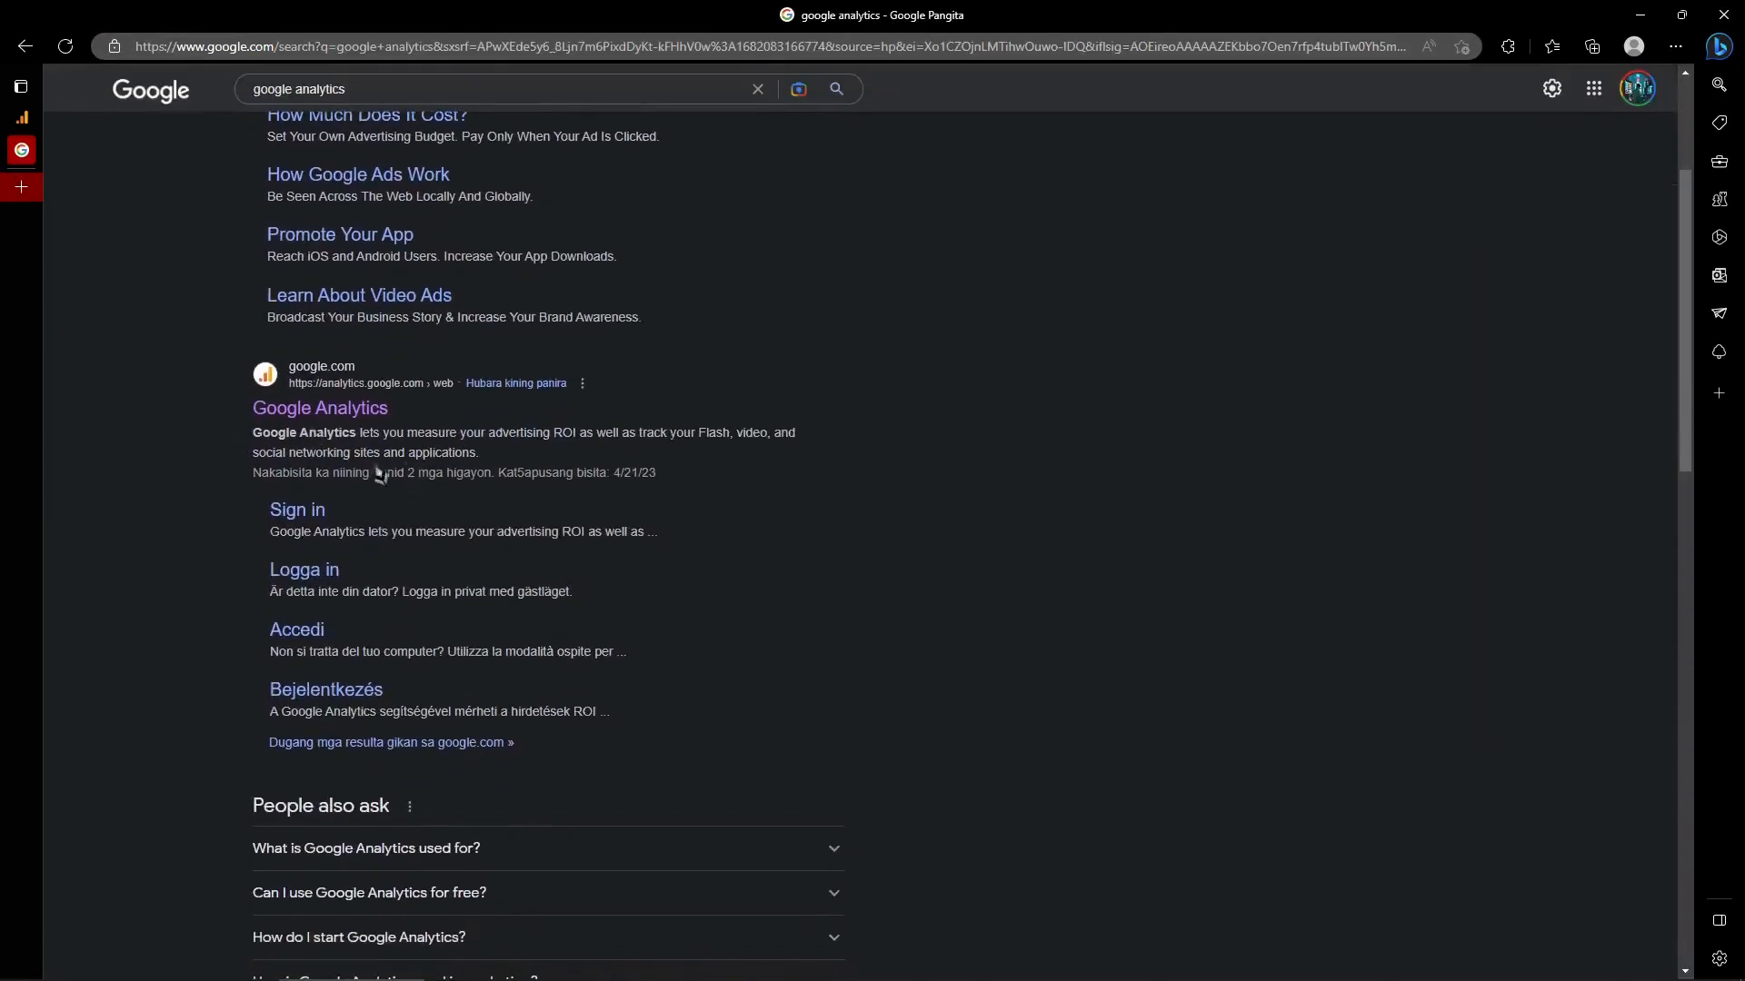
{"action": "scroll", "coordinate": [558, 403], "scroll_direction": "up", "scroll_amount": 3}
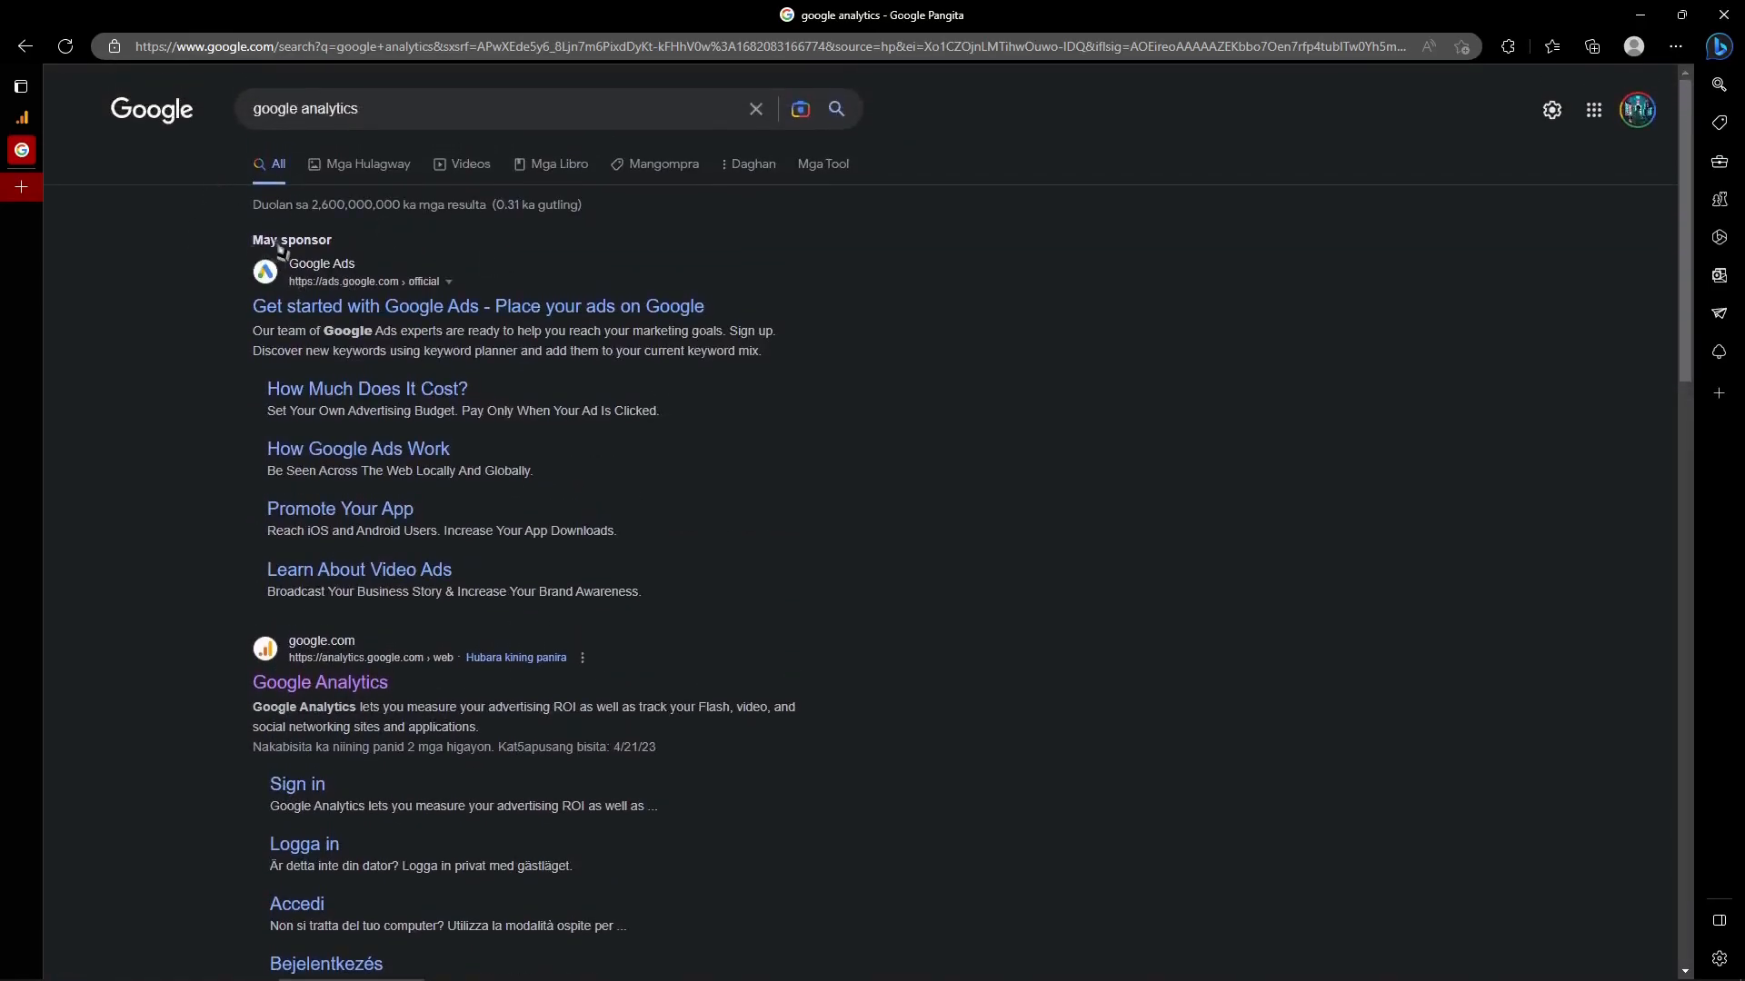
{"action": "scroll", "coordinate": [278, 690], "scroll_direction": "down", "scroll_amount": 3}
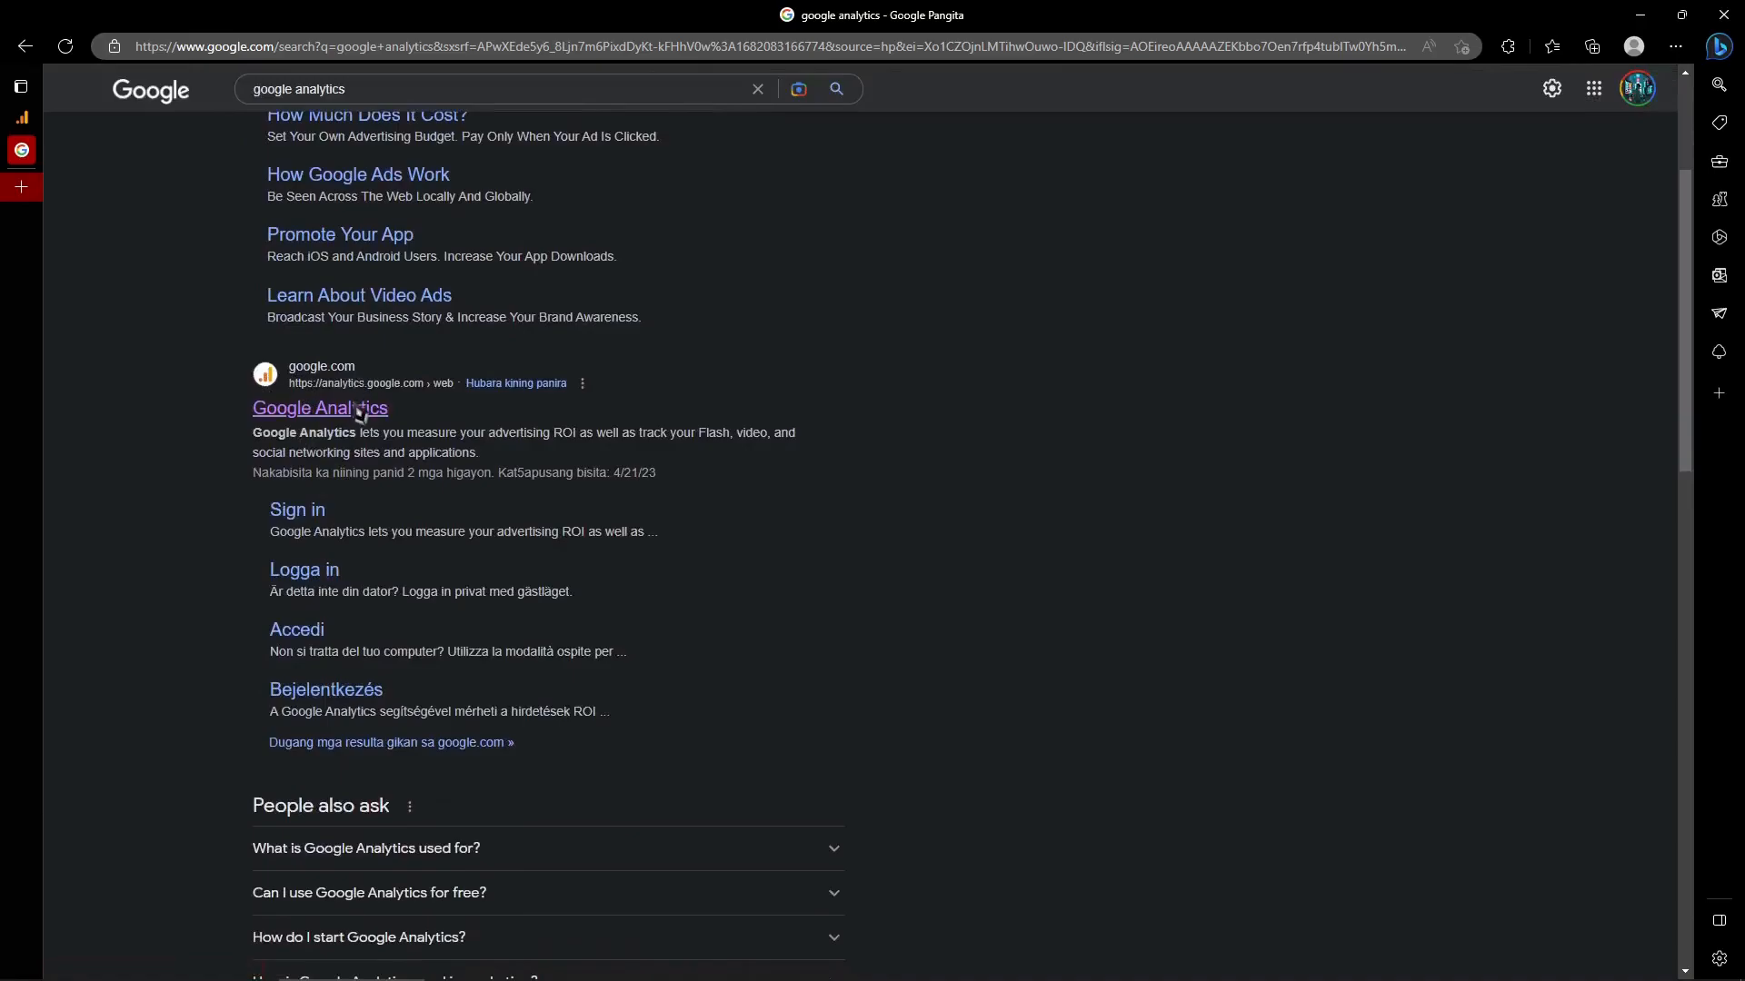
Step: Return to the open Analytics welcome page, start measuring and name the new account "tuts analytics"
{"action": "left_click", "coordinate": [21, 117]}
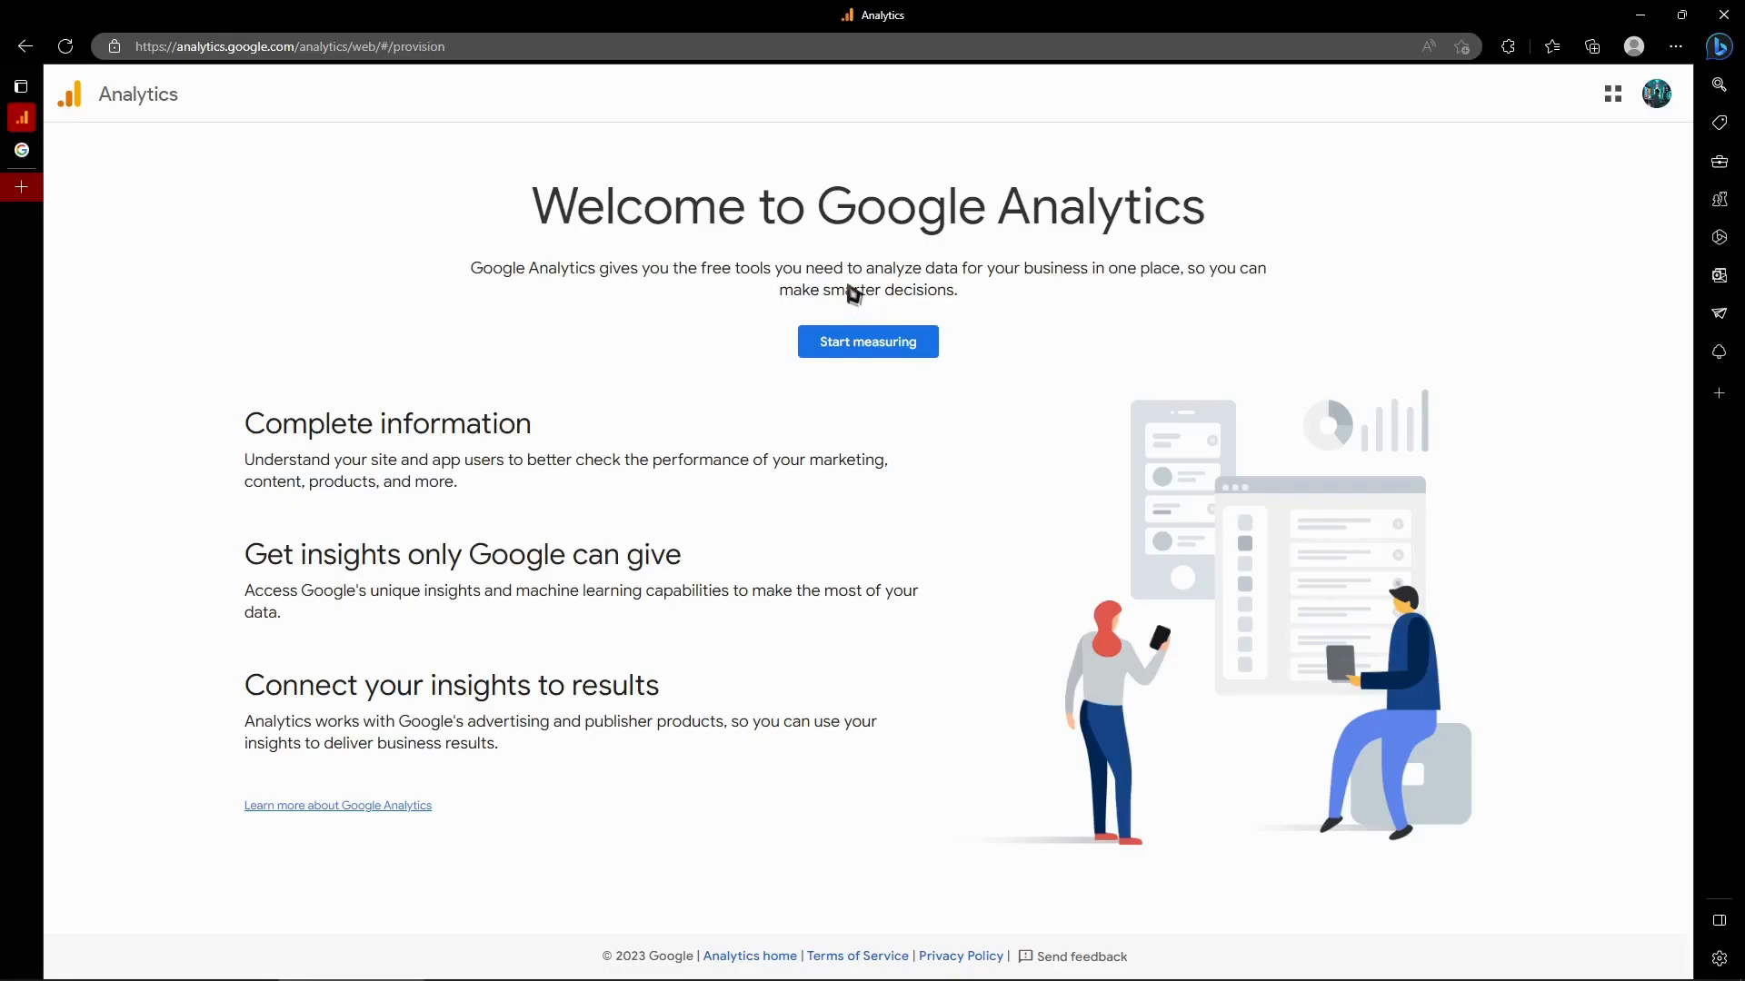
{"action": "left_click", "coordinate": [876, 352]}
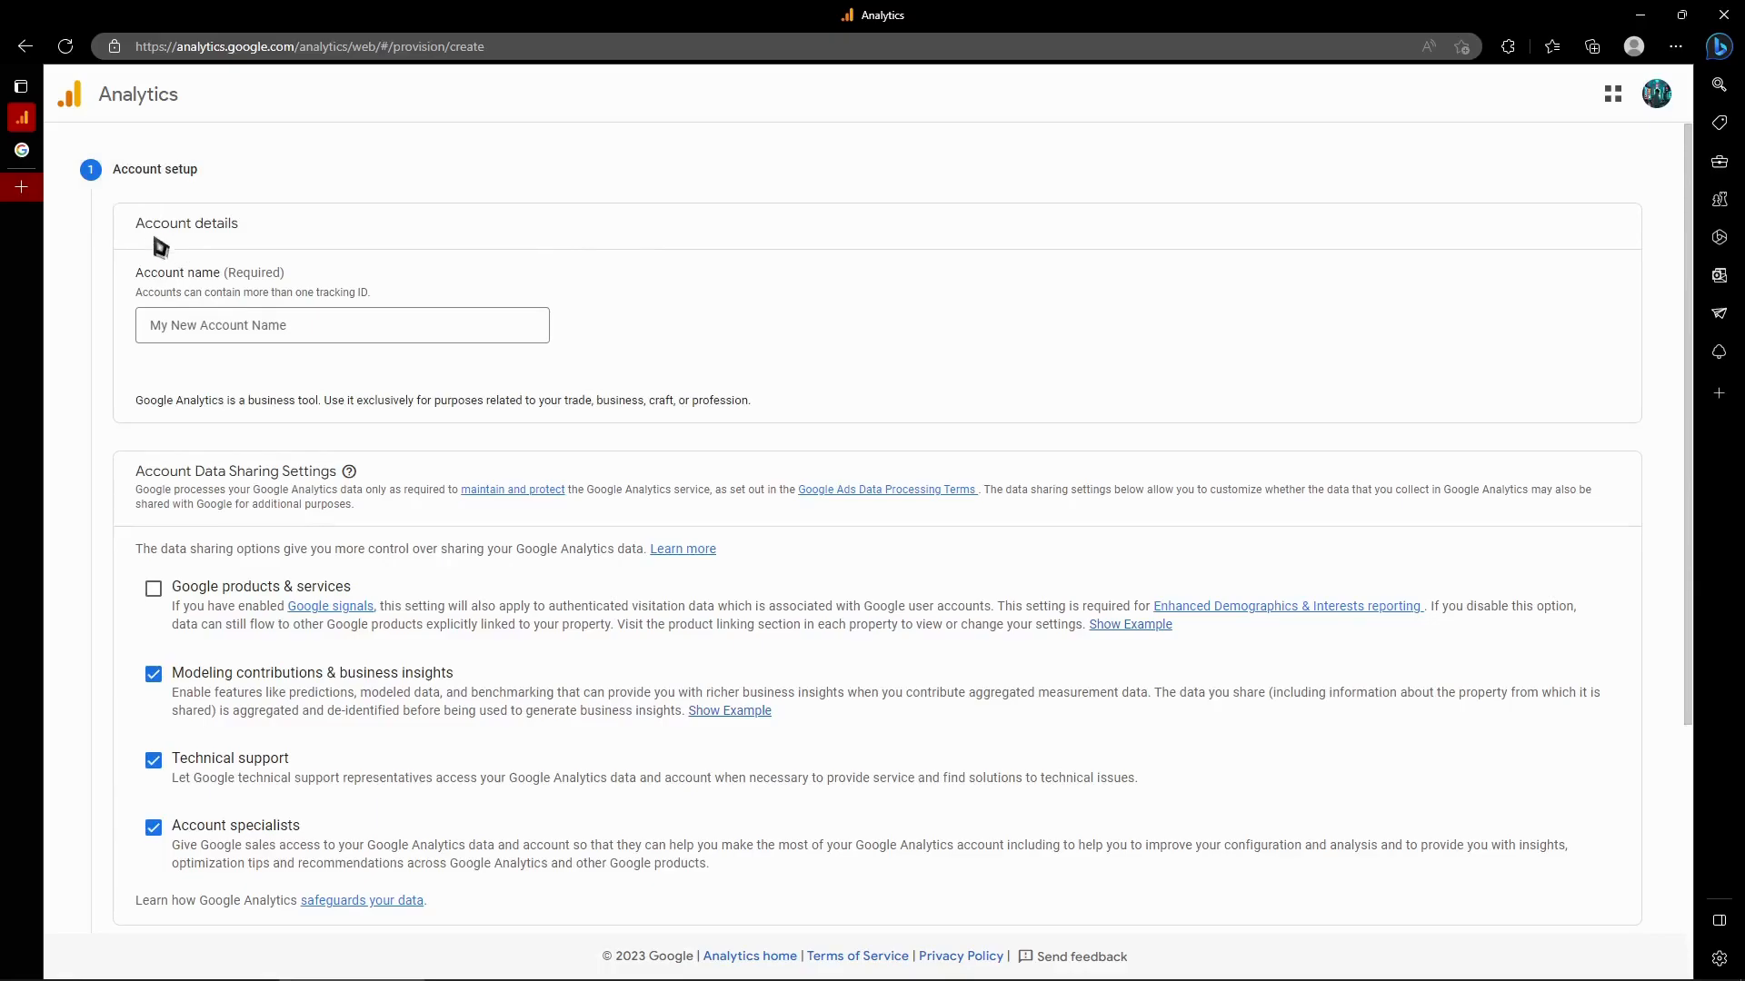
{"action": "left_click", "coordinate": [178, 318]}
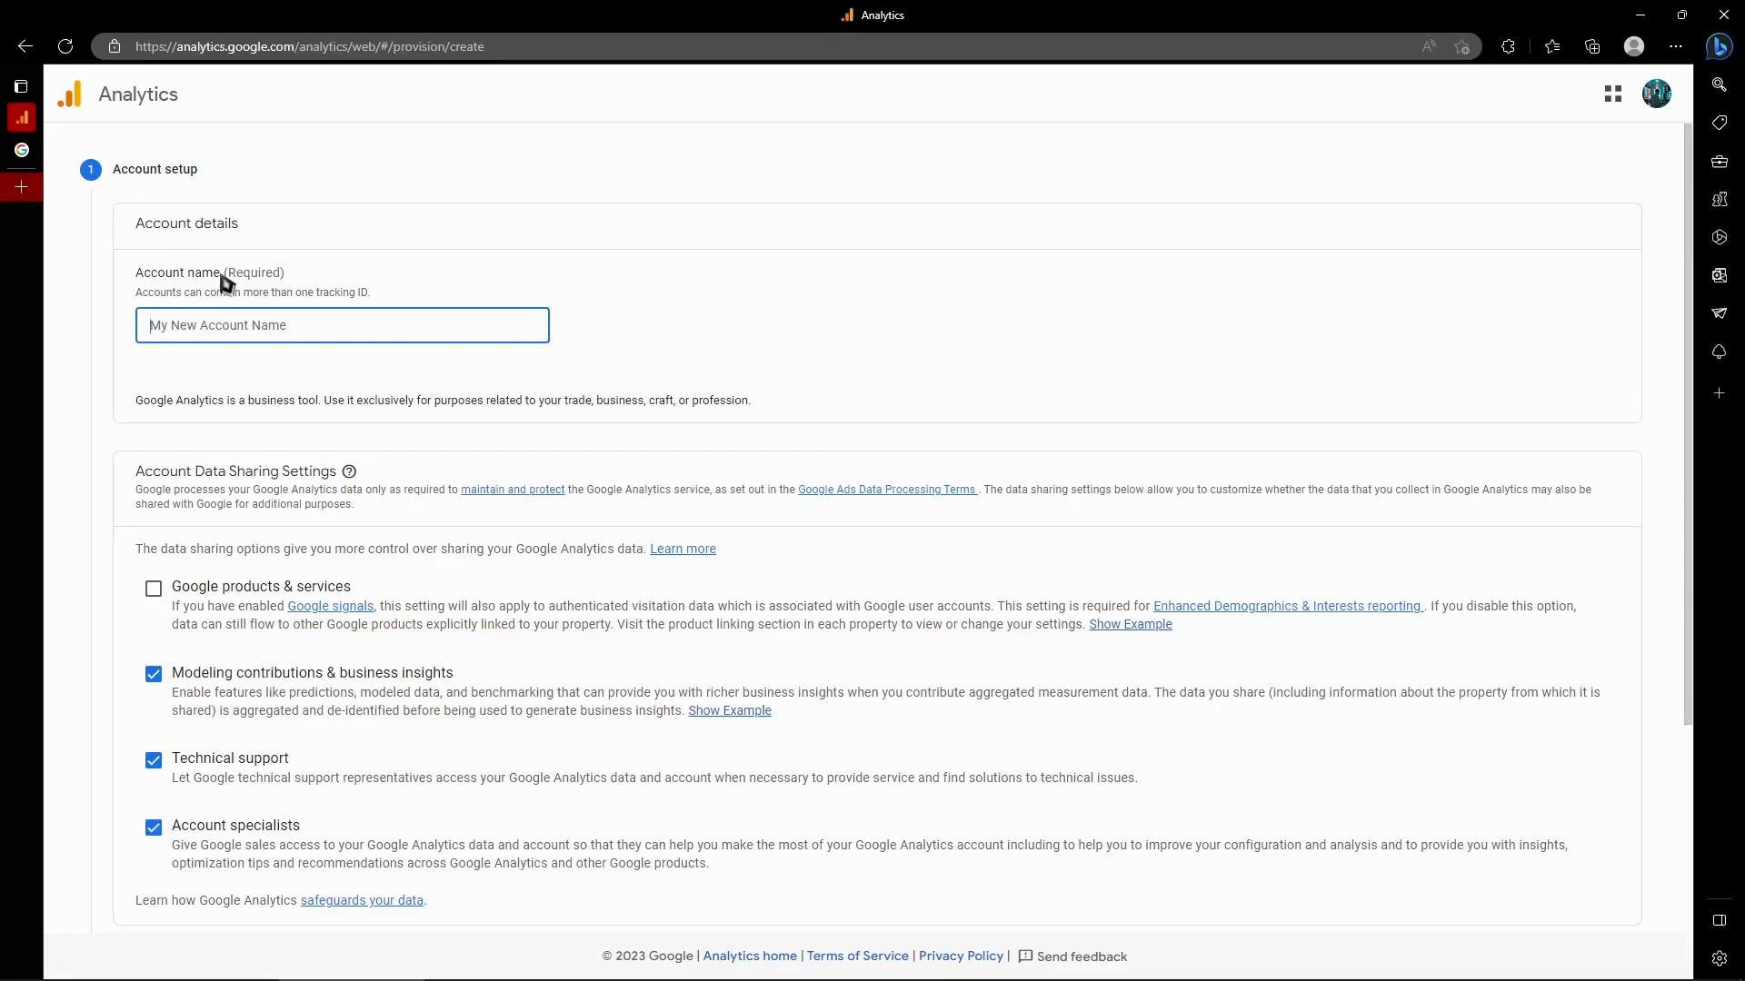
{"action": "type", "text": "tuts analytics"}
Step: Review the account data sharing settings, especially Google products & services, and continue to the property setup
{"action": "scroll", "coordinate": [446, 402], "scroll_direction": "down", "scroll_amount": 3}
{"action": "scroll", "coordinate": [449, 400], "scroll_direction": "up", "scroll_amount": 3}
{"action": "scroll", "coordinate": [169, 548], "scroll_direction": "down", "scroll_amount": 1}
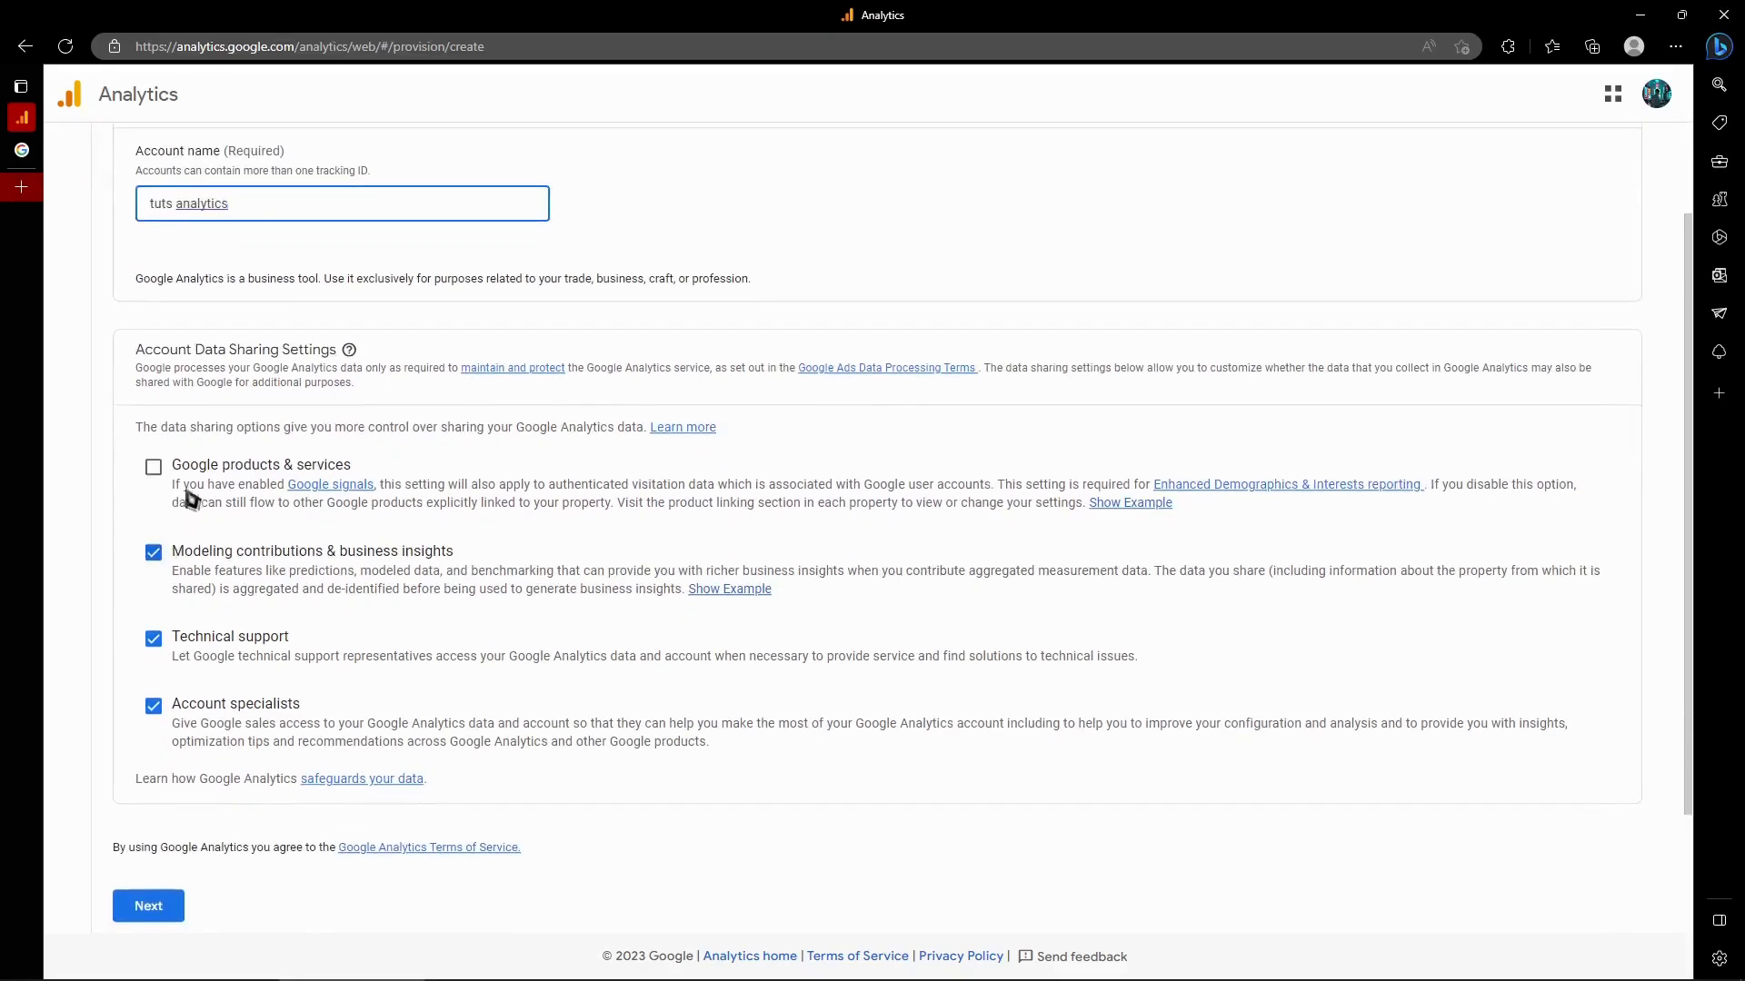
{"action": "left_click_drag", "start_coordinate": [145, 353], "coordinate": [320, 354]}
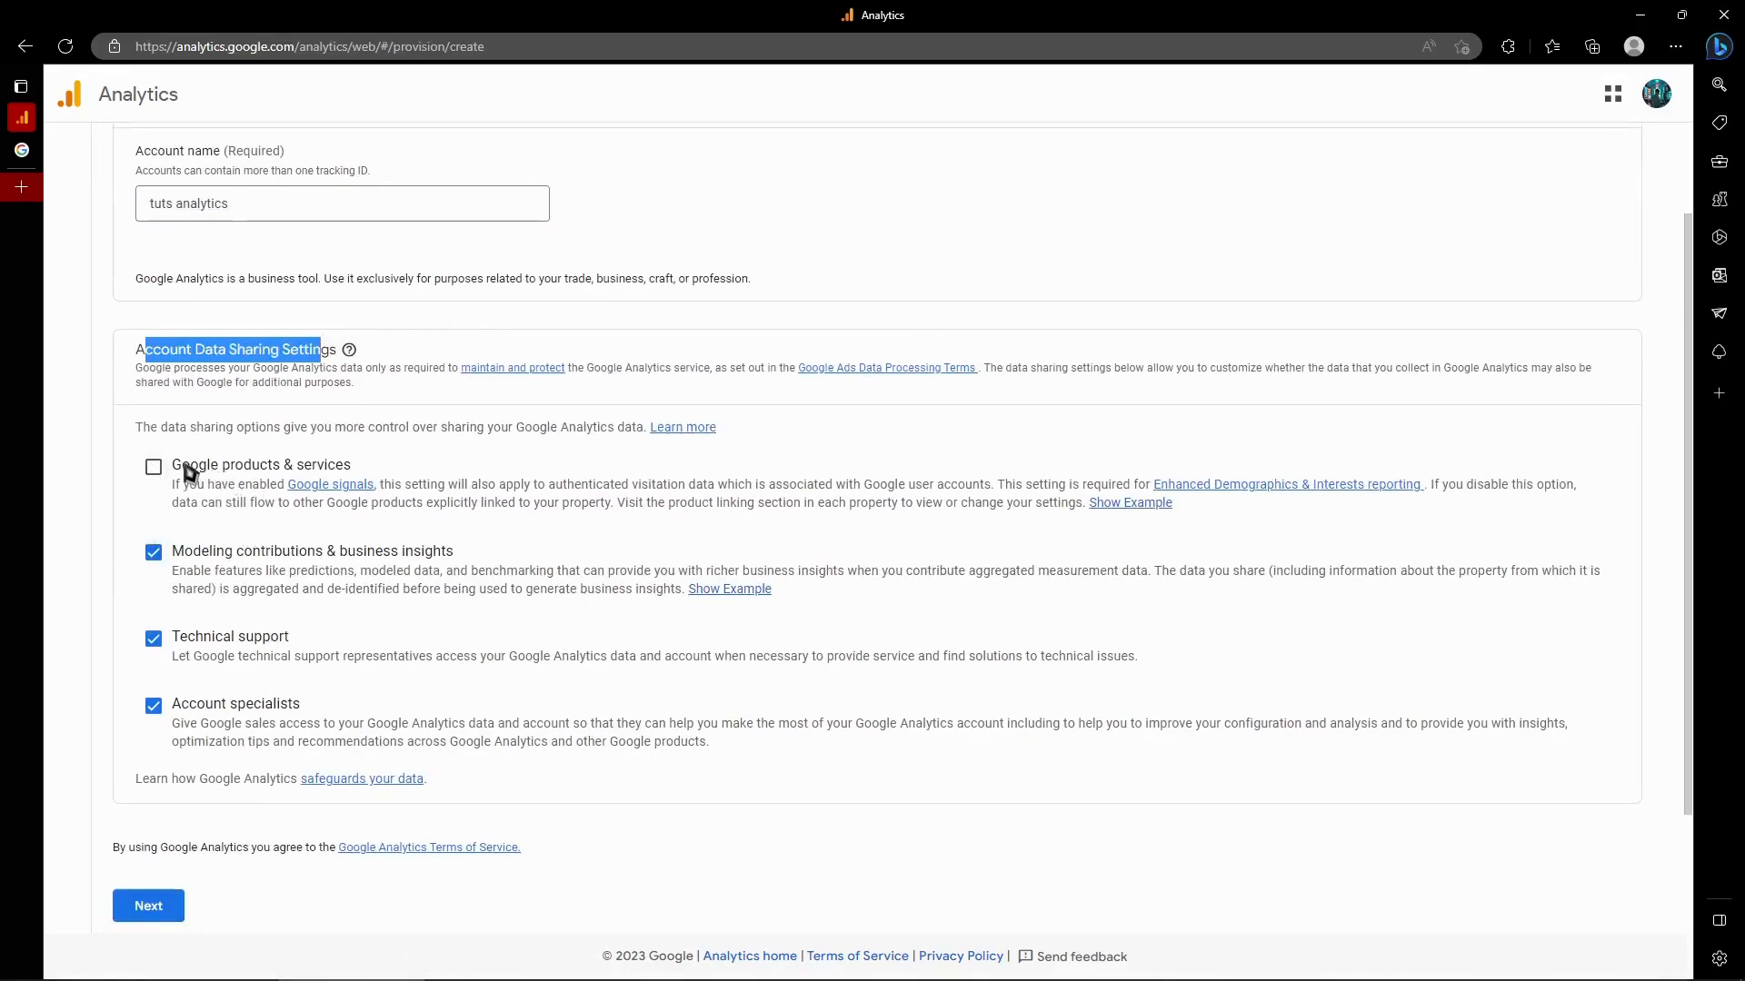
{"action": "left_click_drag", "start_coordinate": [183, 465], "coordinate": [338, 466]}
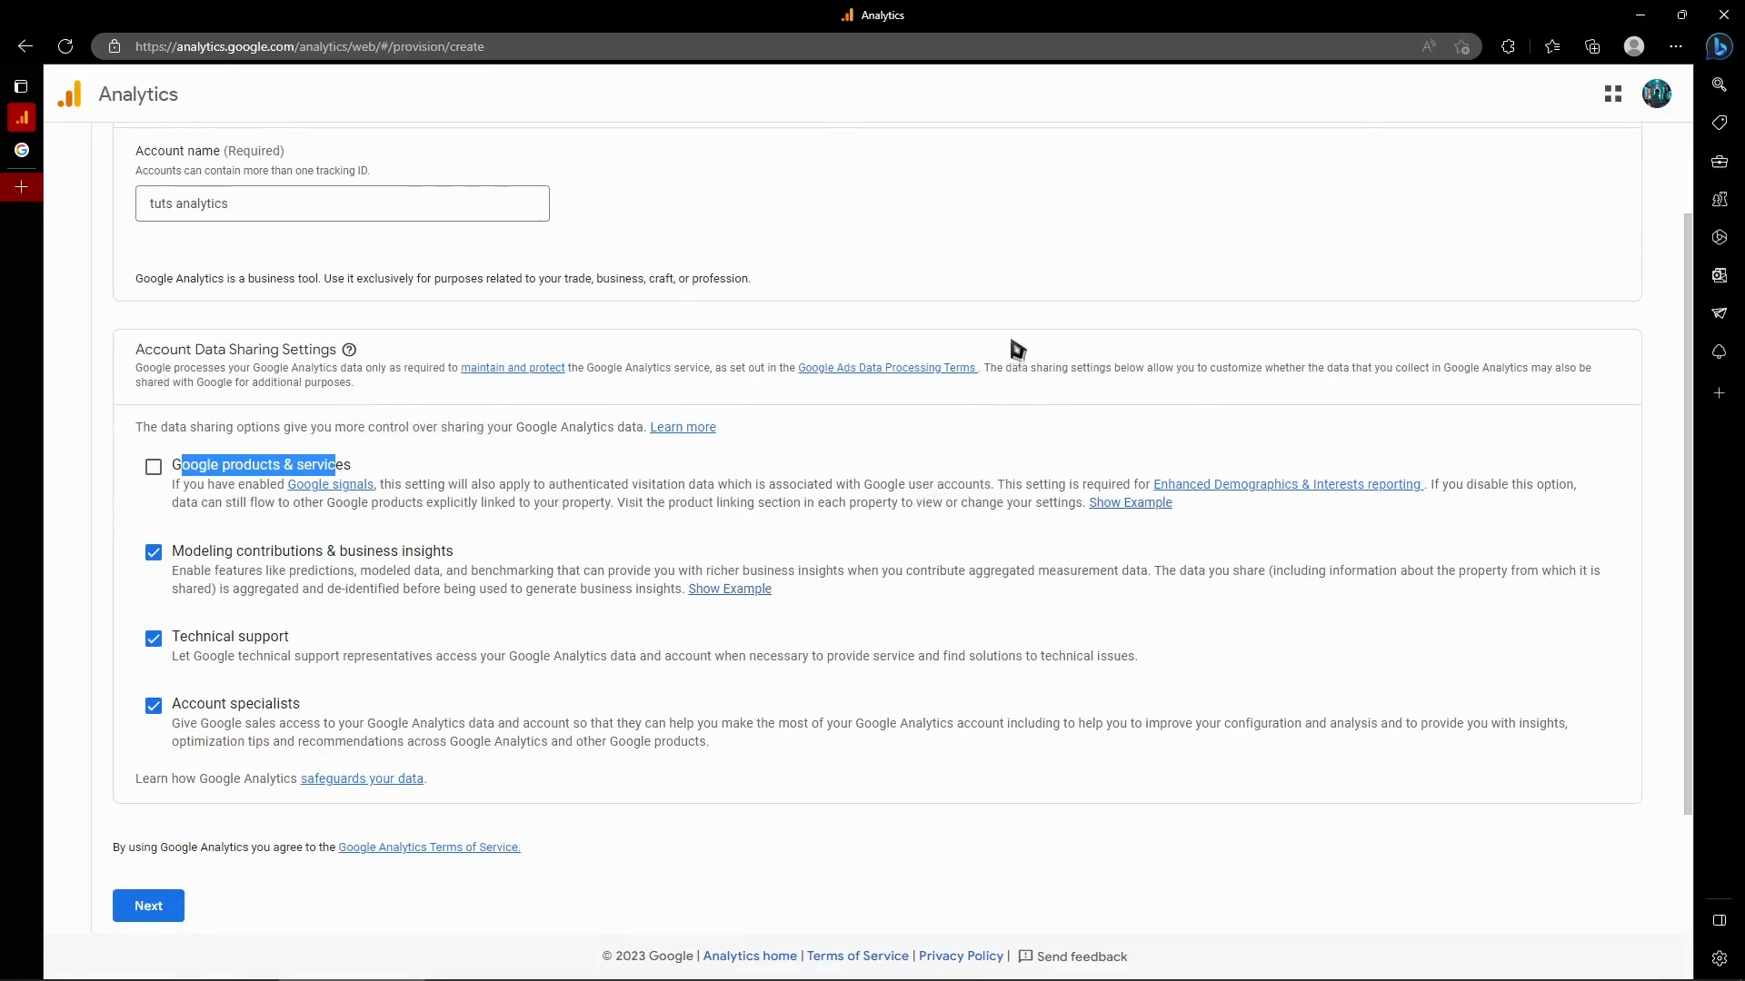
{"action": "left_click_drag", "start_coordinate": [1005, 491], "coordinate": [1111, 494]}
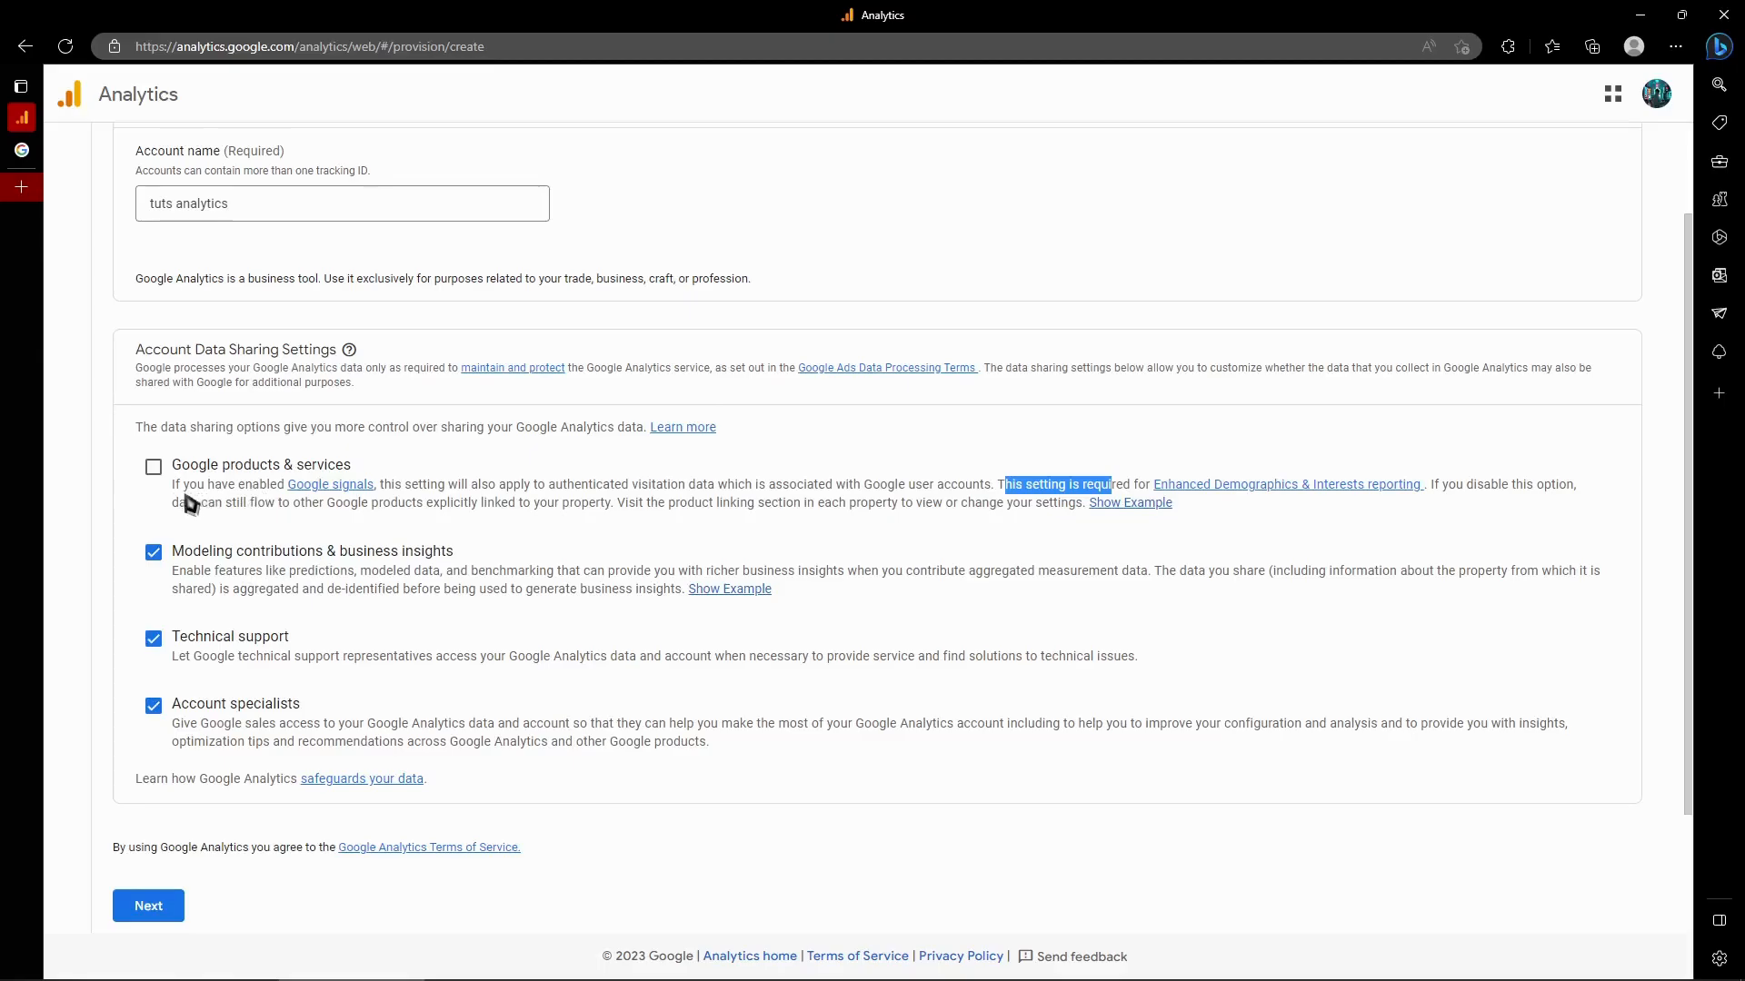
{"action": "scroll", "coordinate": [246, 636], "scroll_direction": "down", "scroll_amount": 2}
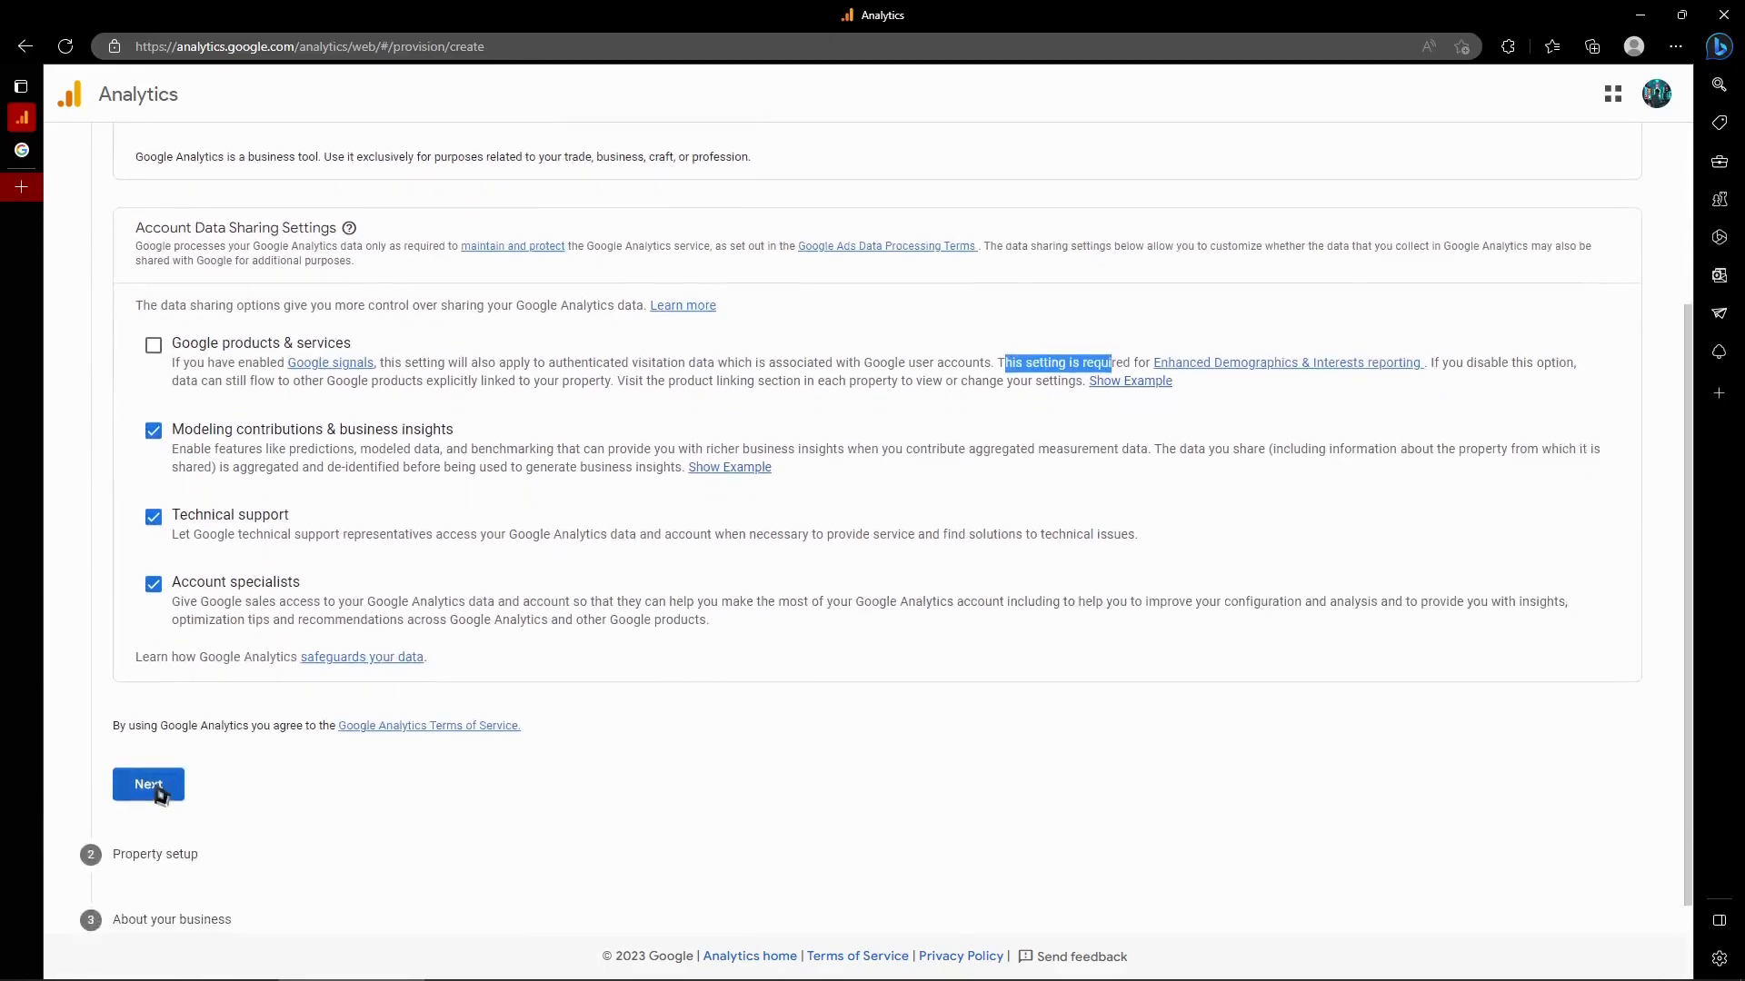
{"action": "left_click", "coordinate": [160, 794]}
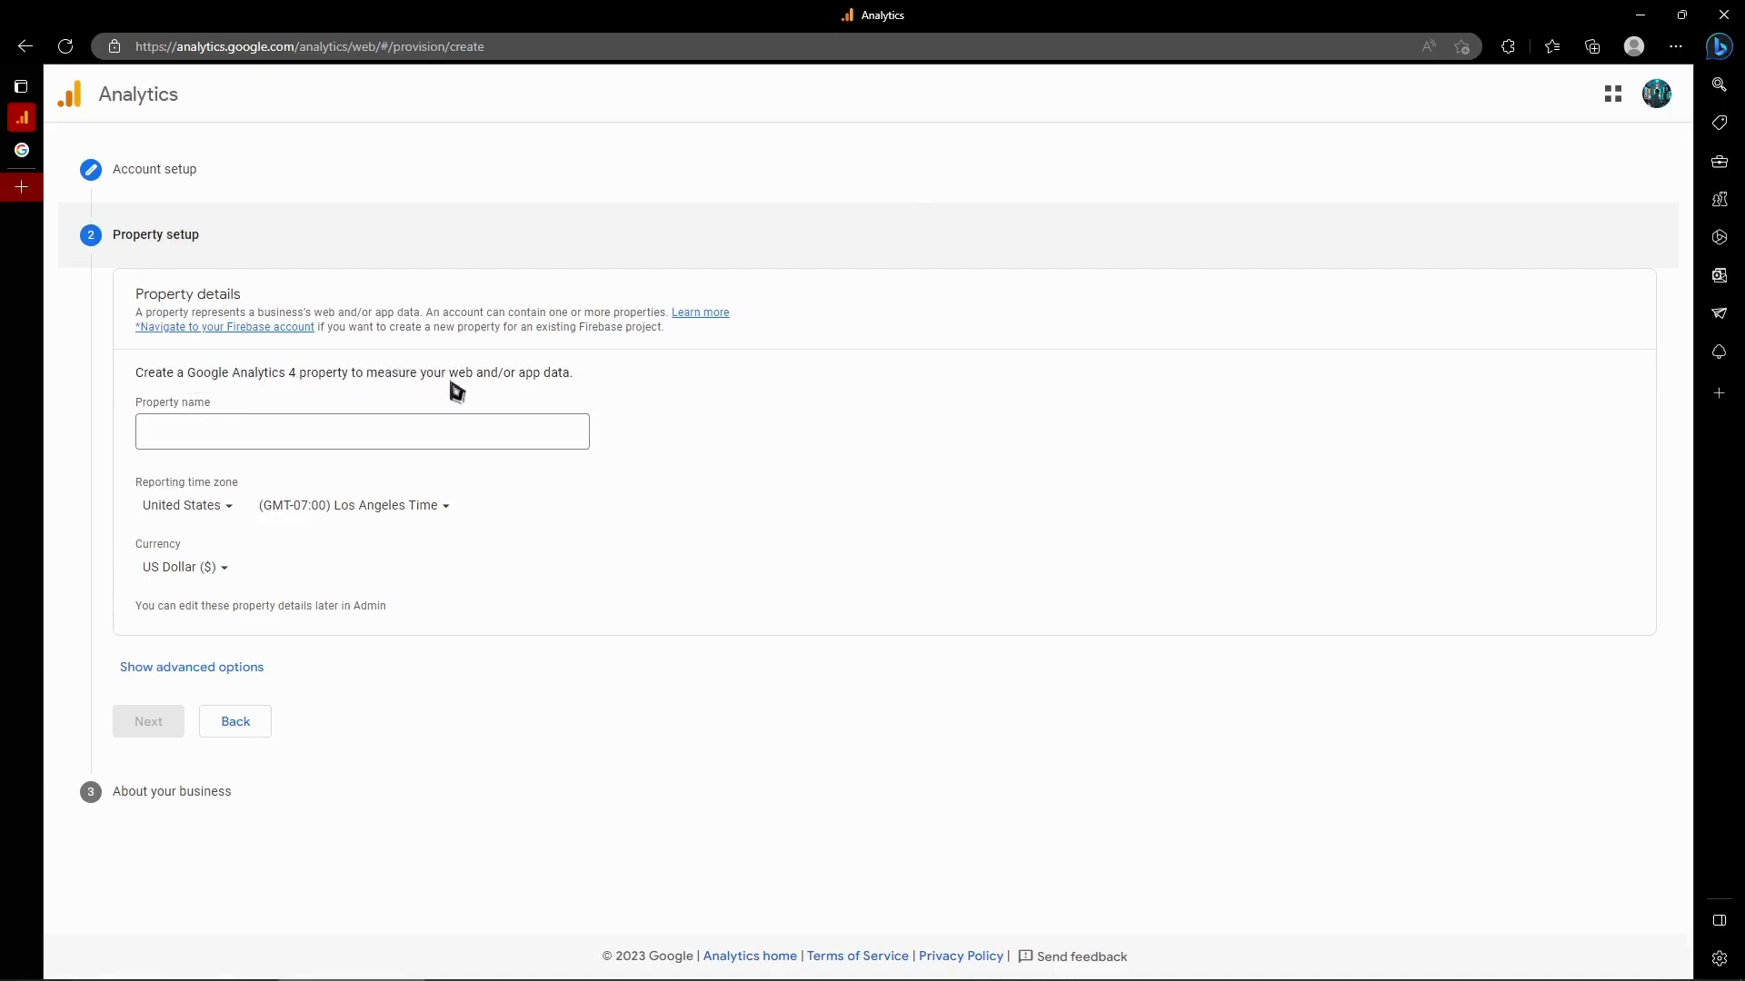
Step: Name the new Google Analytics 4 property "tuts analytics"
{"action": "left_click", "coordinate": [432, 434]}
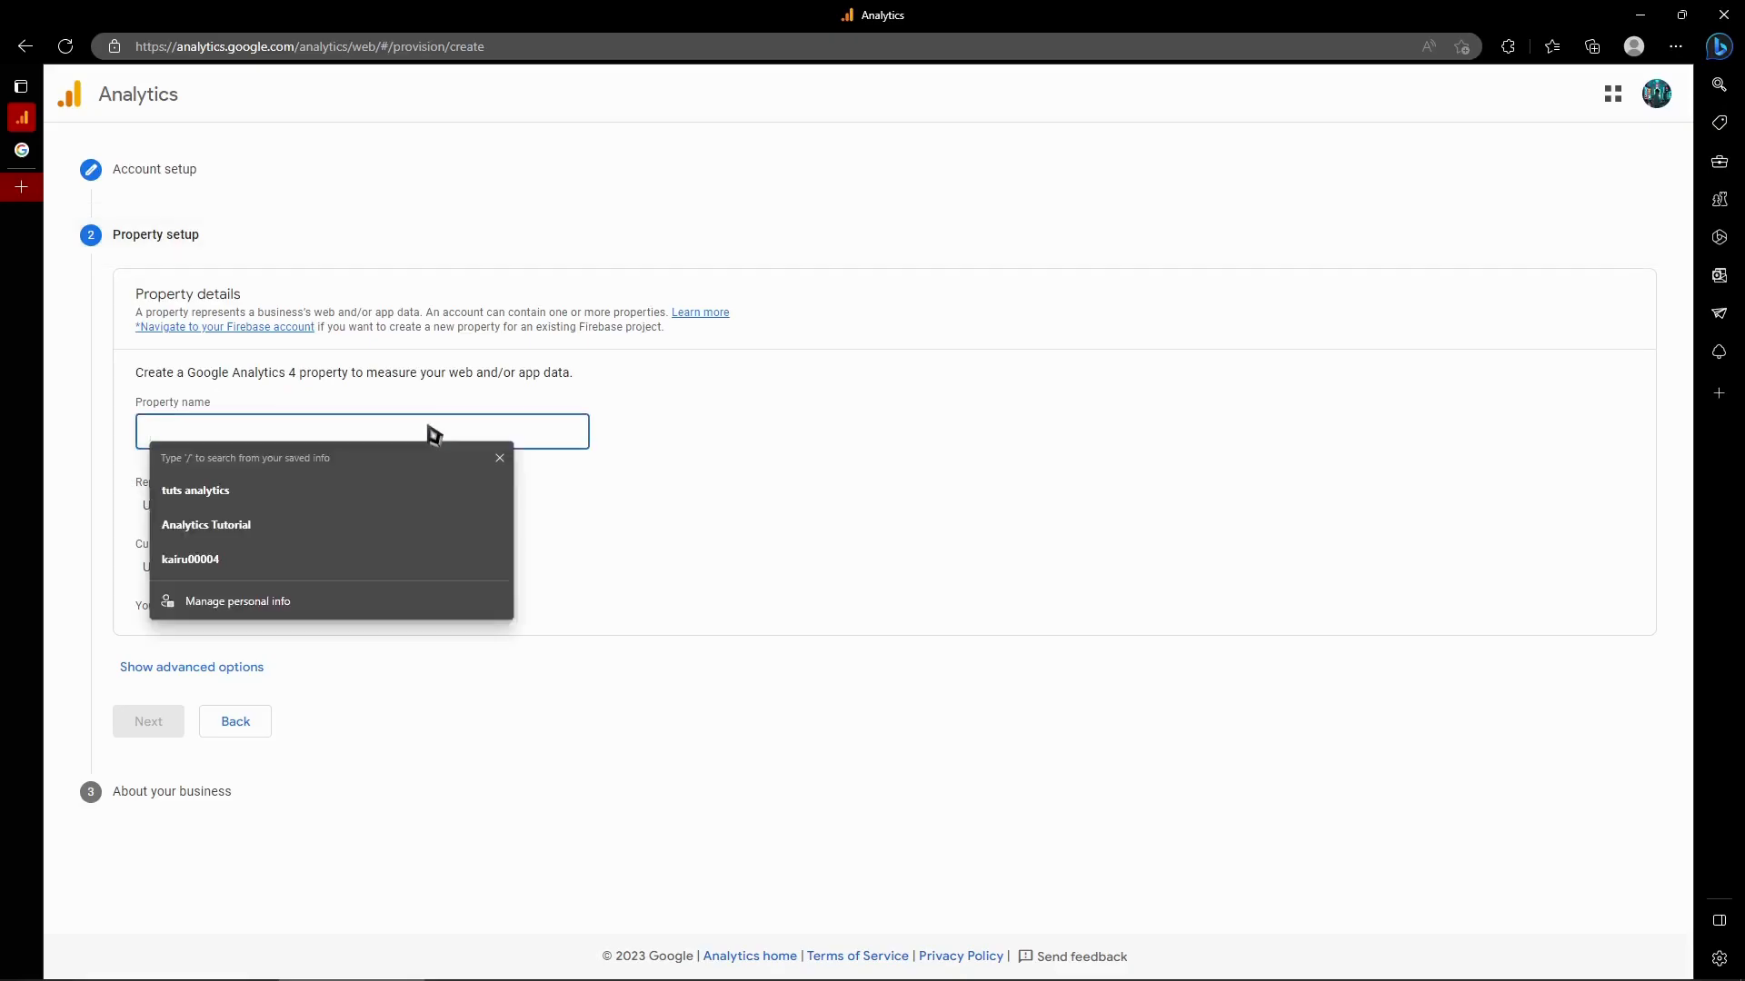
{"action": "key", "text": "Down"}
{"action": "key", "text": "Return"}
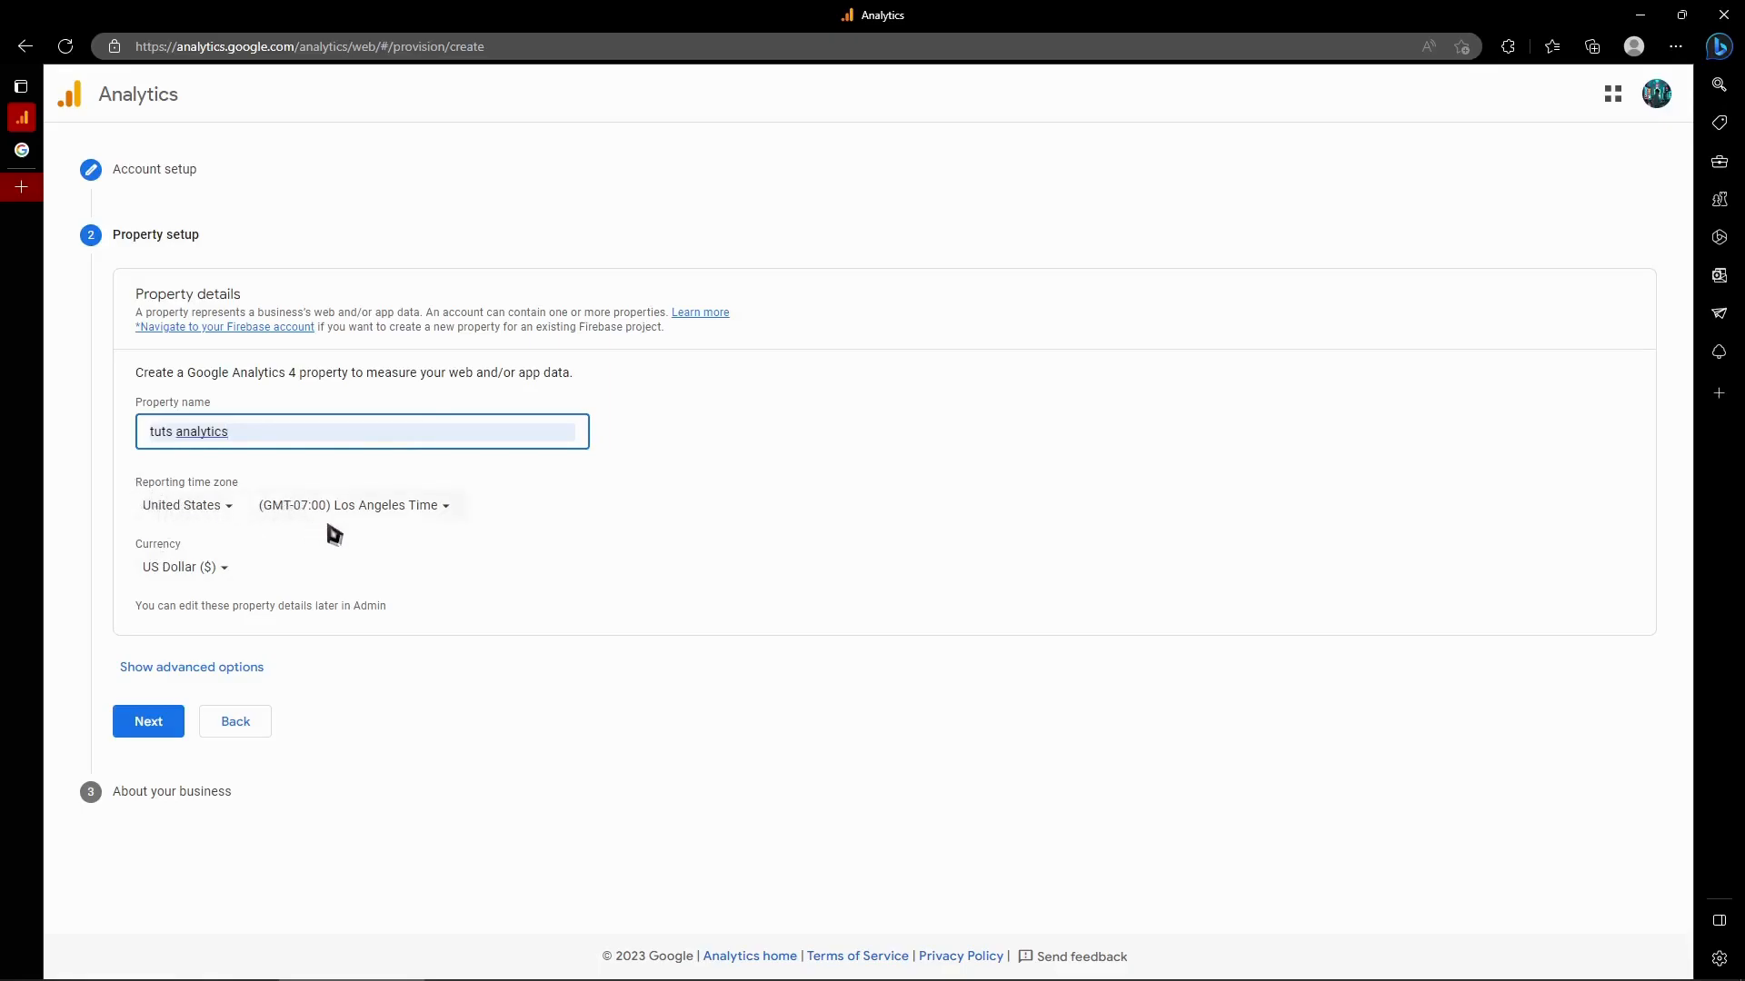
Step: Look through the country and time zone choices for the property's reporting time zone
{"action": "left_click", "coordinate": [194, 505]}
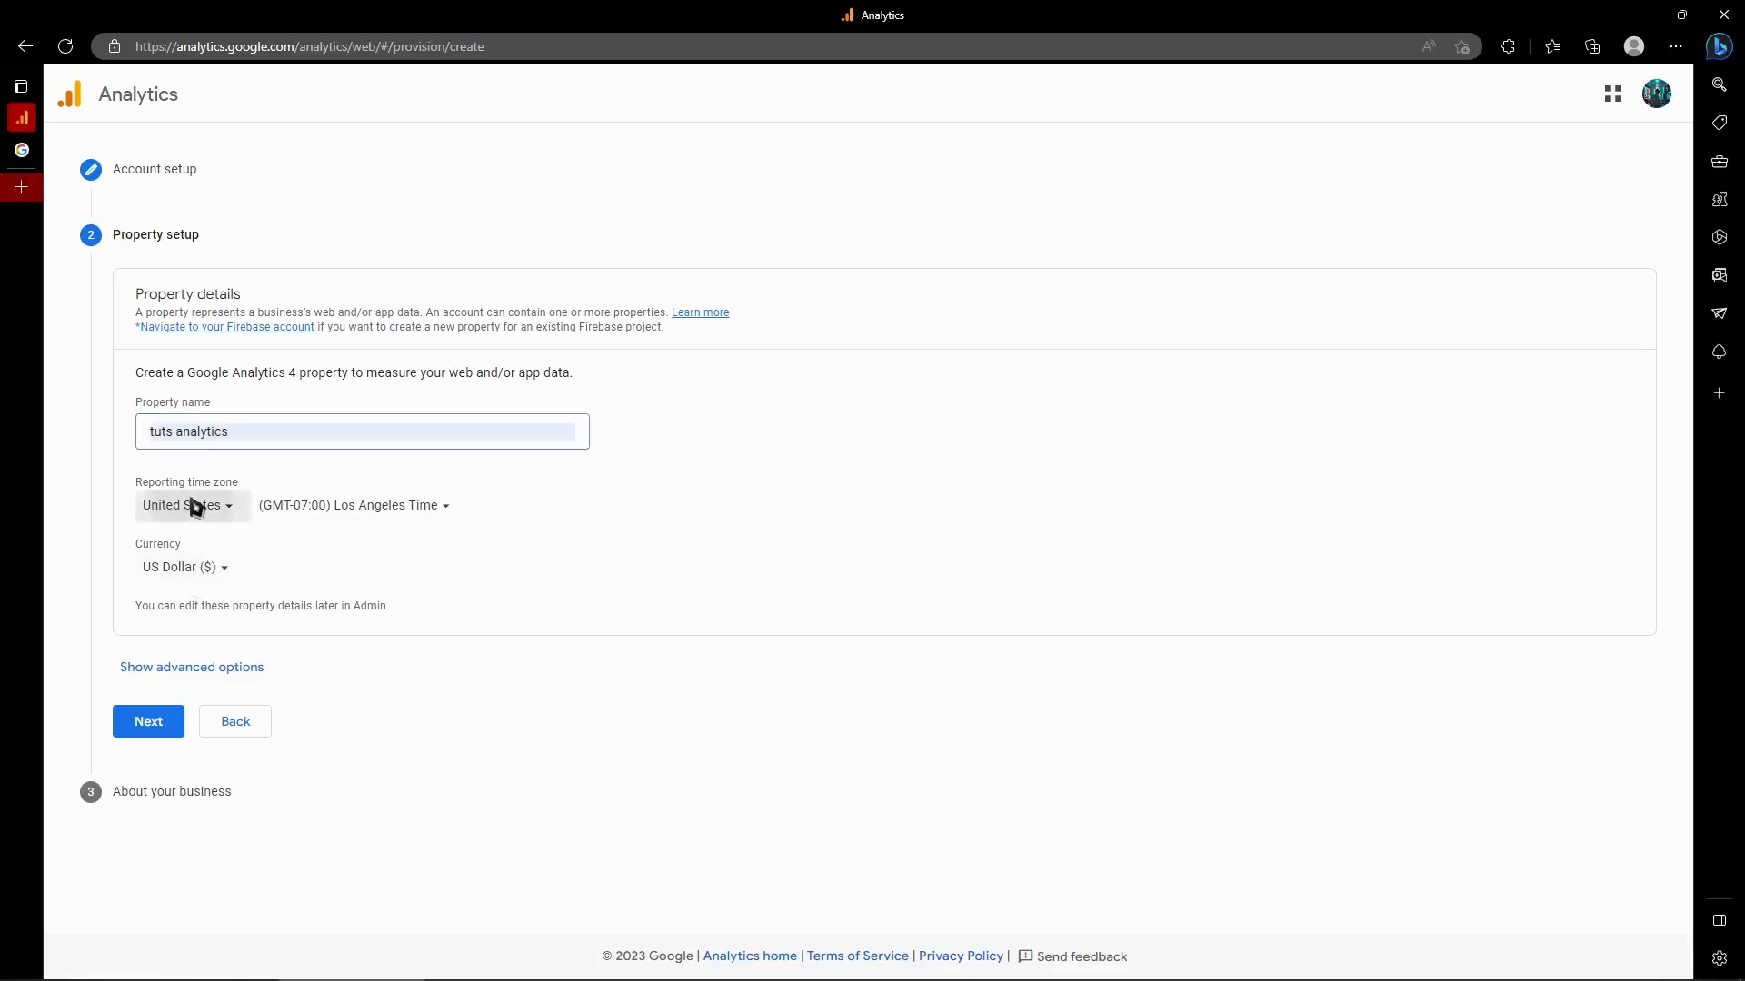
{"action": "scroll", "coordinate": [264, 600], "scroll_direction": "down", "scroll_amount": 8}
{"action": "scroll", "coordinate": [284, 612], "scroll_direction": "up", "scroll_amount": 8}
{"action": "left_click", "coordinate": [644, 542]}
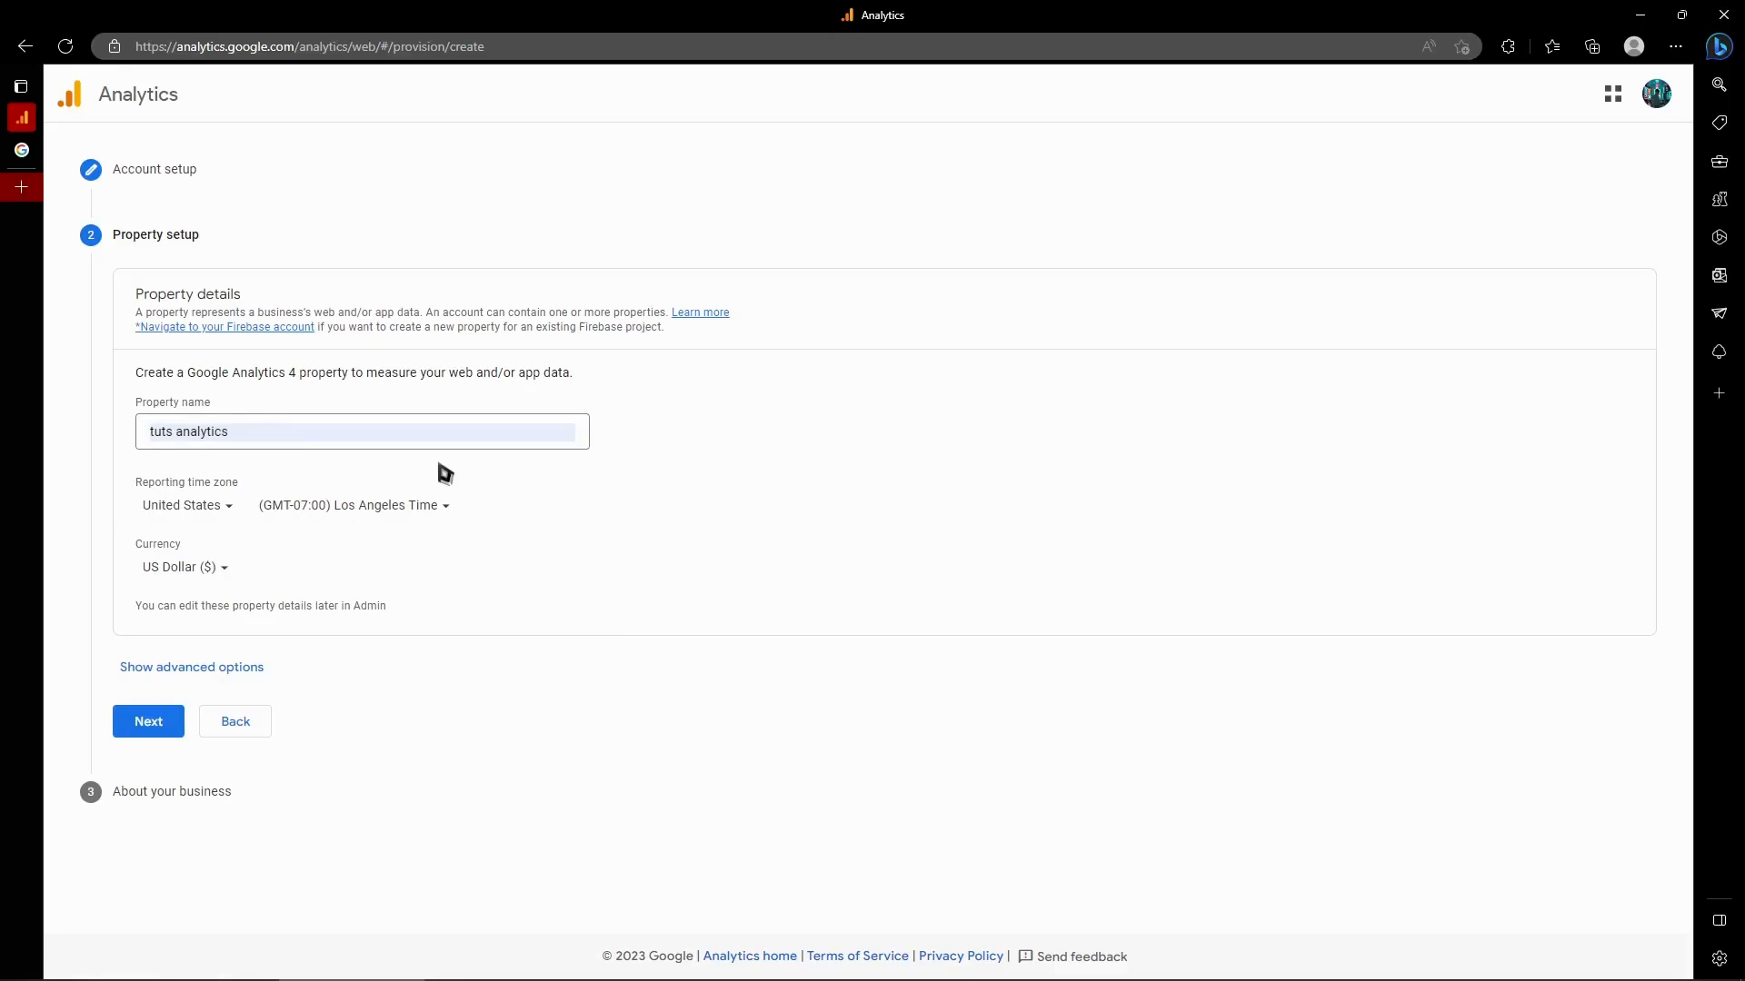
{"action": "left_click", "coordinate": [318, 504]}
{"action": "left_click", "coordinate": [316, 506]}
Step: Look through the available currencies for the property and close the choices without picking another one
{"action": "left_click", "coordinate": [195, 568]}
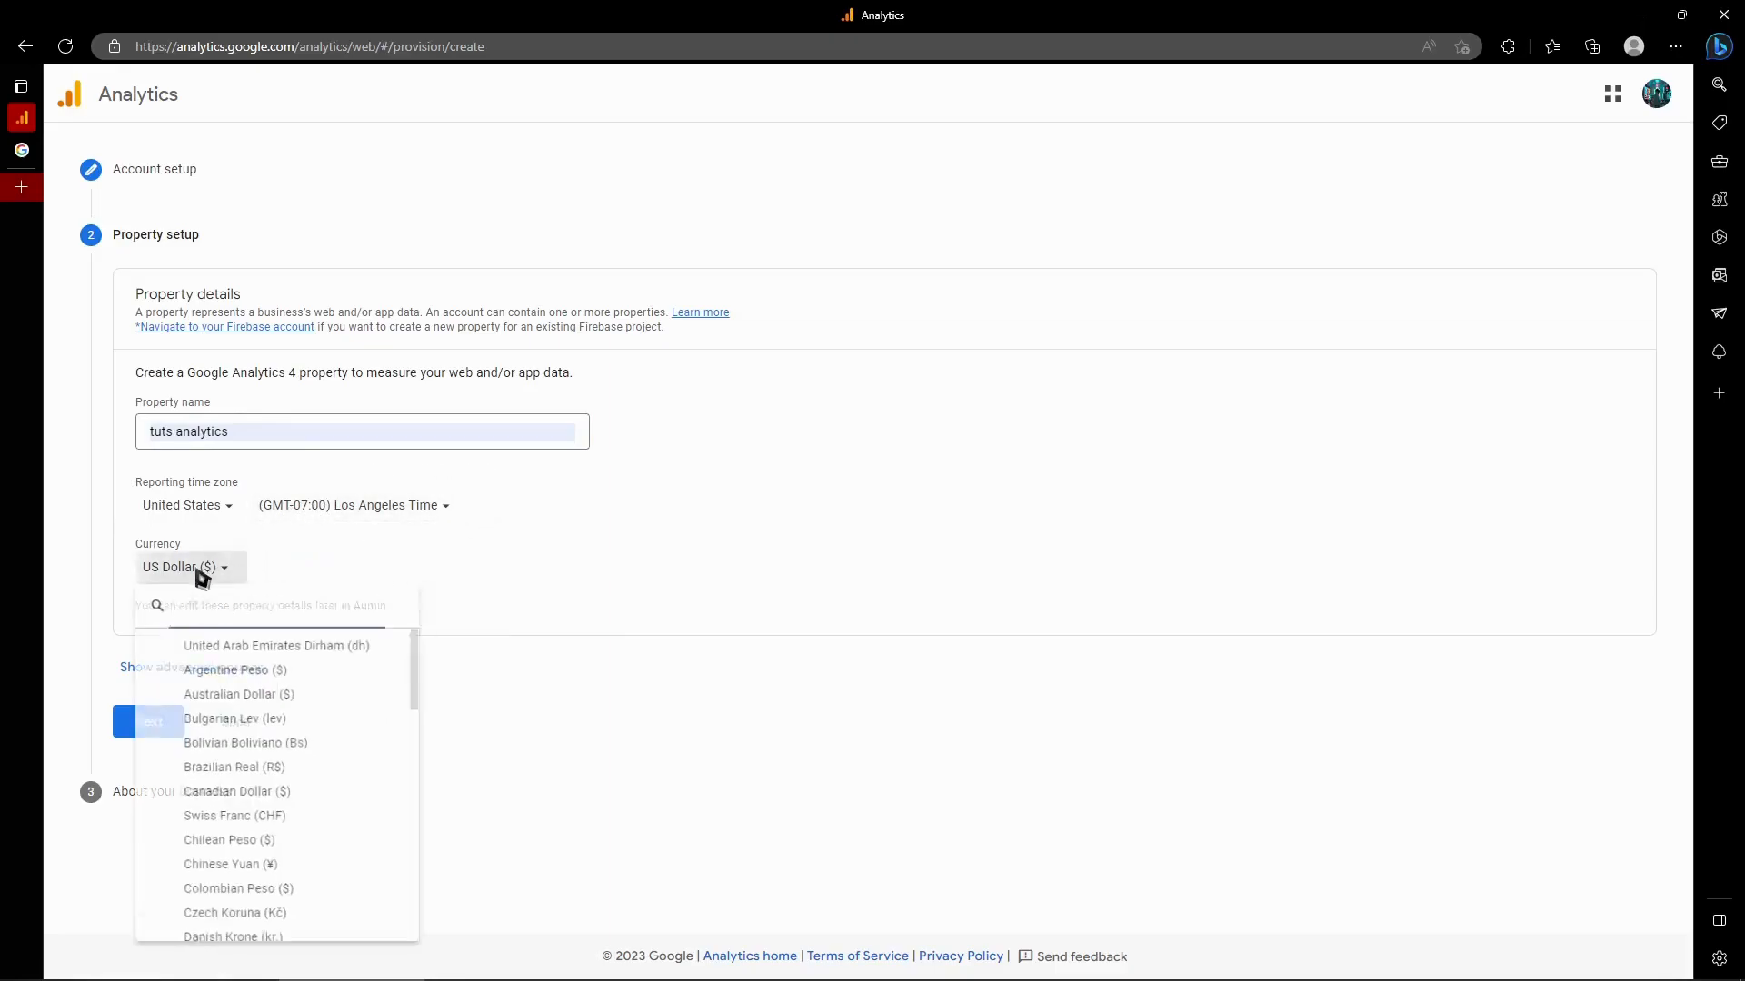
{"action": "scroll", "coordinate": [268, 704], "scroll_direction": "down", "scroll_amount": 6}
{"action": "scroll", "coordinate": [272, 727], "scroll_direction": "down", "scroll_amount": 8}
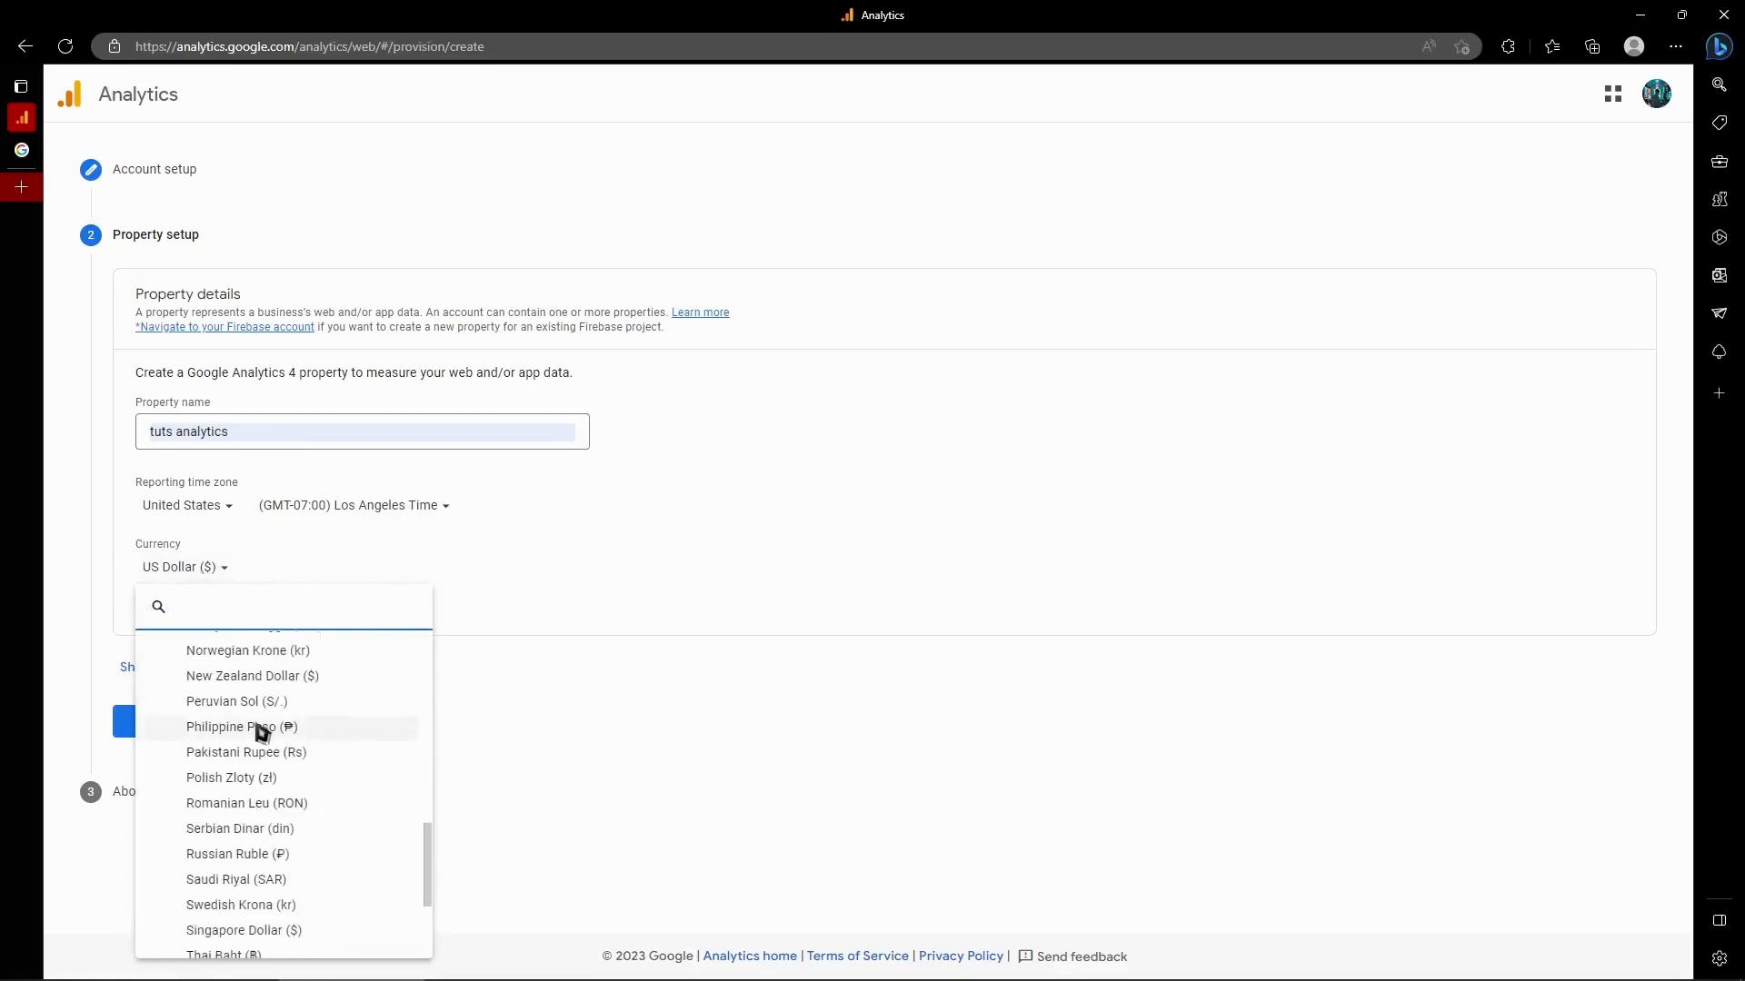
{"action": "scroll", "coordinate": [282, 818], "scroll_direction": "up", "scroll_amount": 10}
{"action": "scroll", "coordinate": [282, 818], "scroll_direction": "up", "scroll_amount": 5}
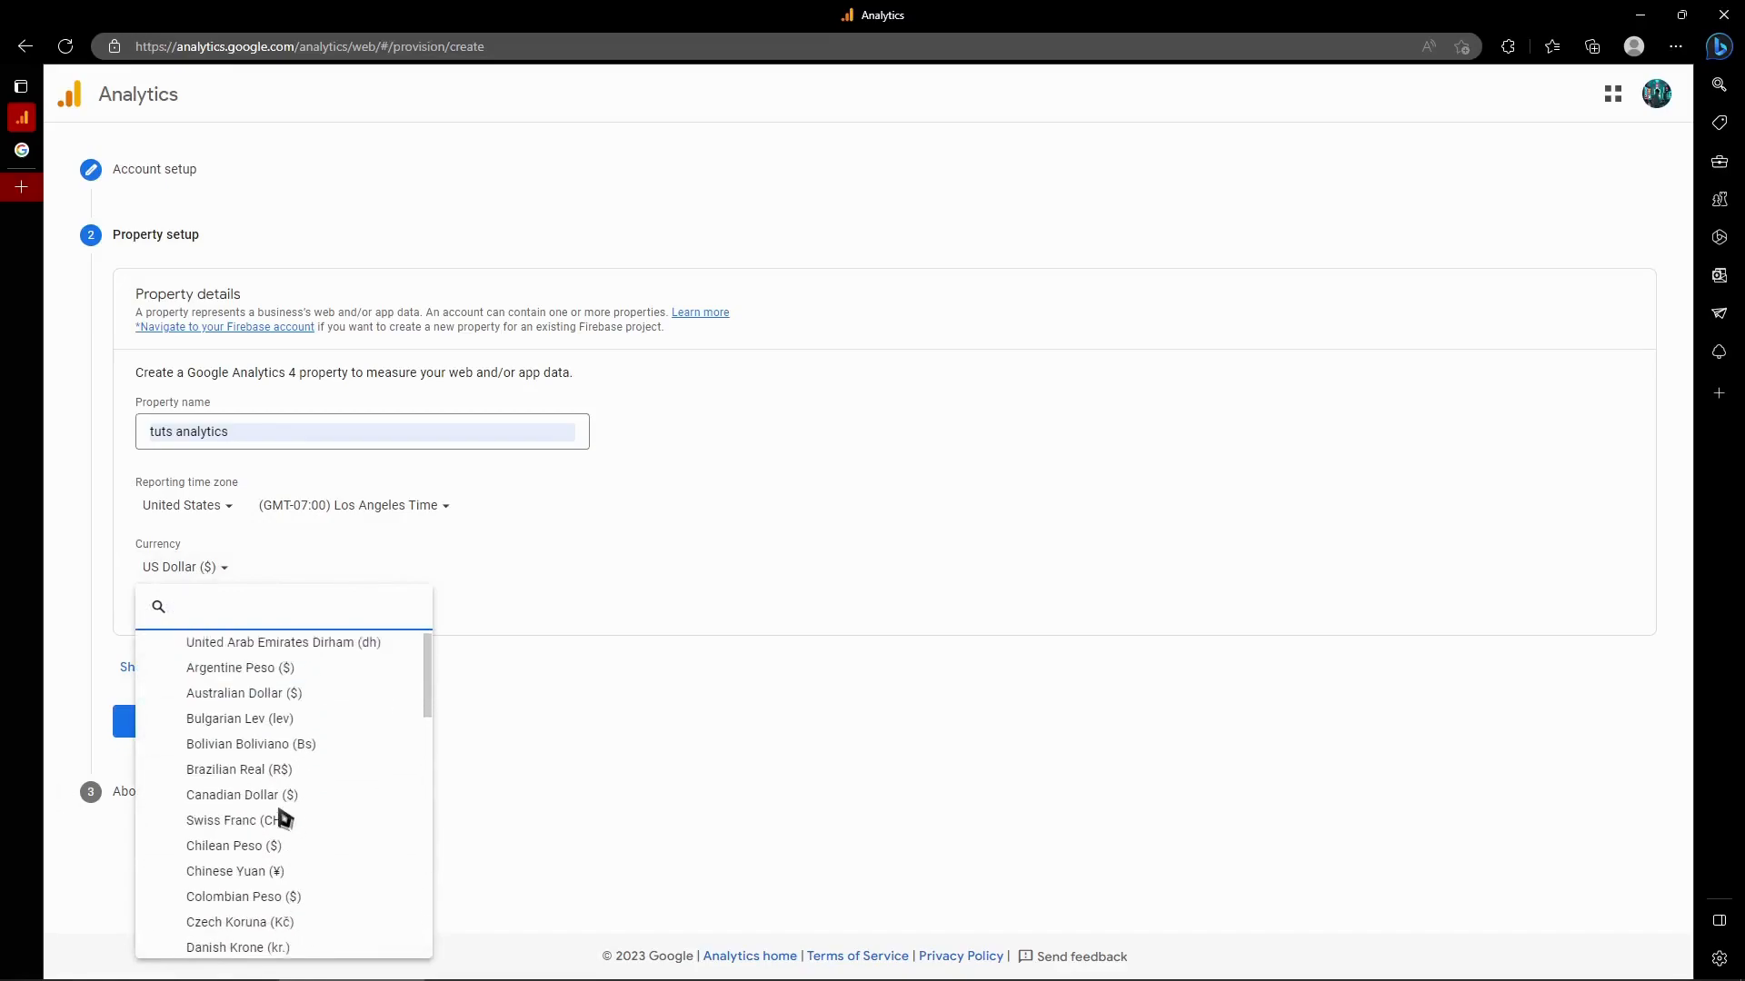
{"action": "scroll", "coordinate": [269, 717], "scroll_direction": "down", "scroll_amount": 3}
{"action": "scroll", "coordinate": [268, 715], "scroll_direction": "down", "scroll_amount": 3}
{"action": "scroll", "coordinate": [266, 713], "scroll_direction": "up", "scroll_amount": 7}
{"action": "left_click", "coordinate": [727, 586]}
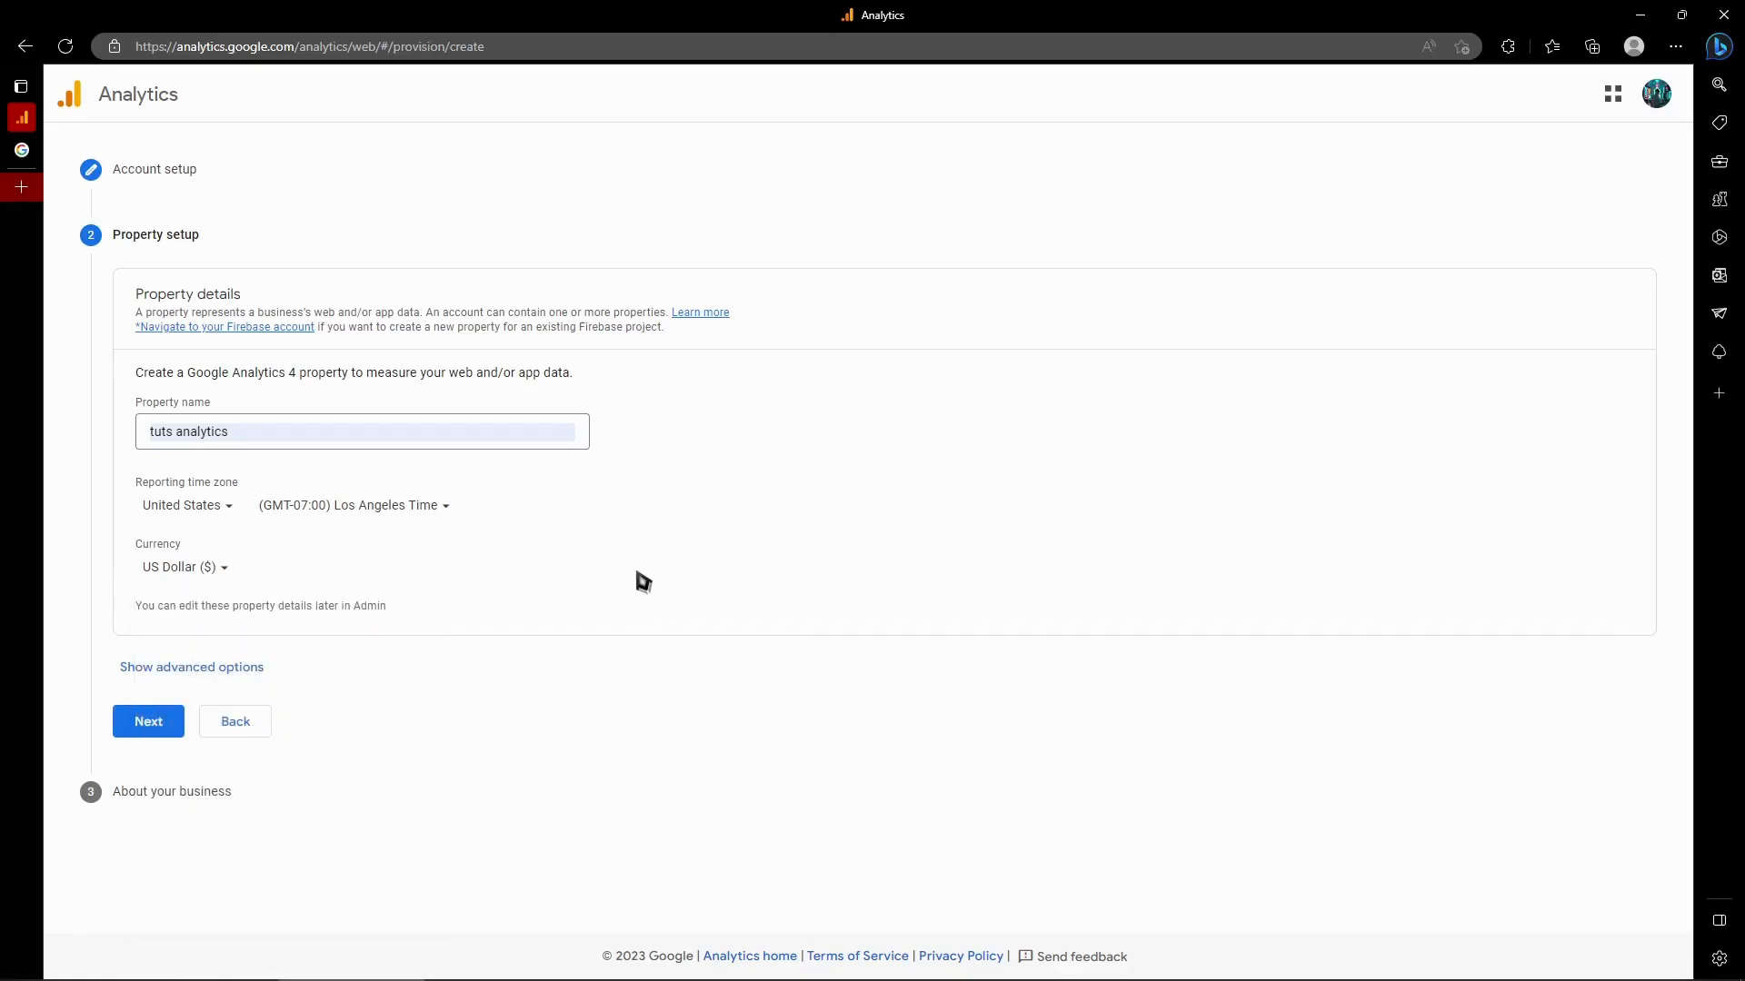
Step: Show the advanced options, examine the setting for creating a Universal Analytics property, and hide them again
{"action": "left_click", "coordinate": [151, 668]}
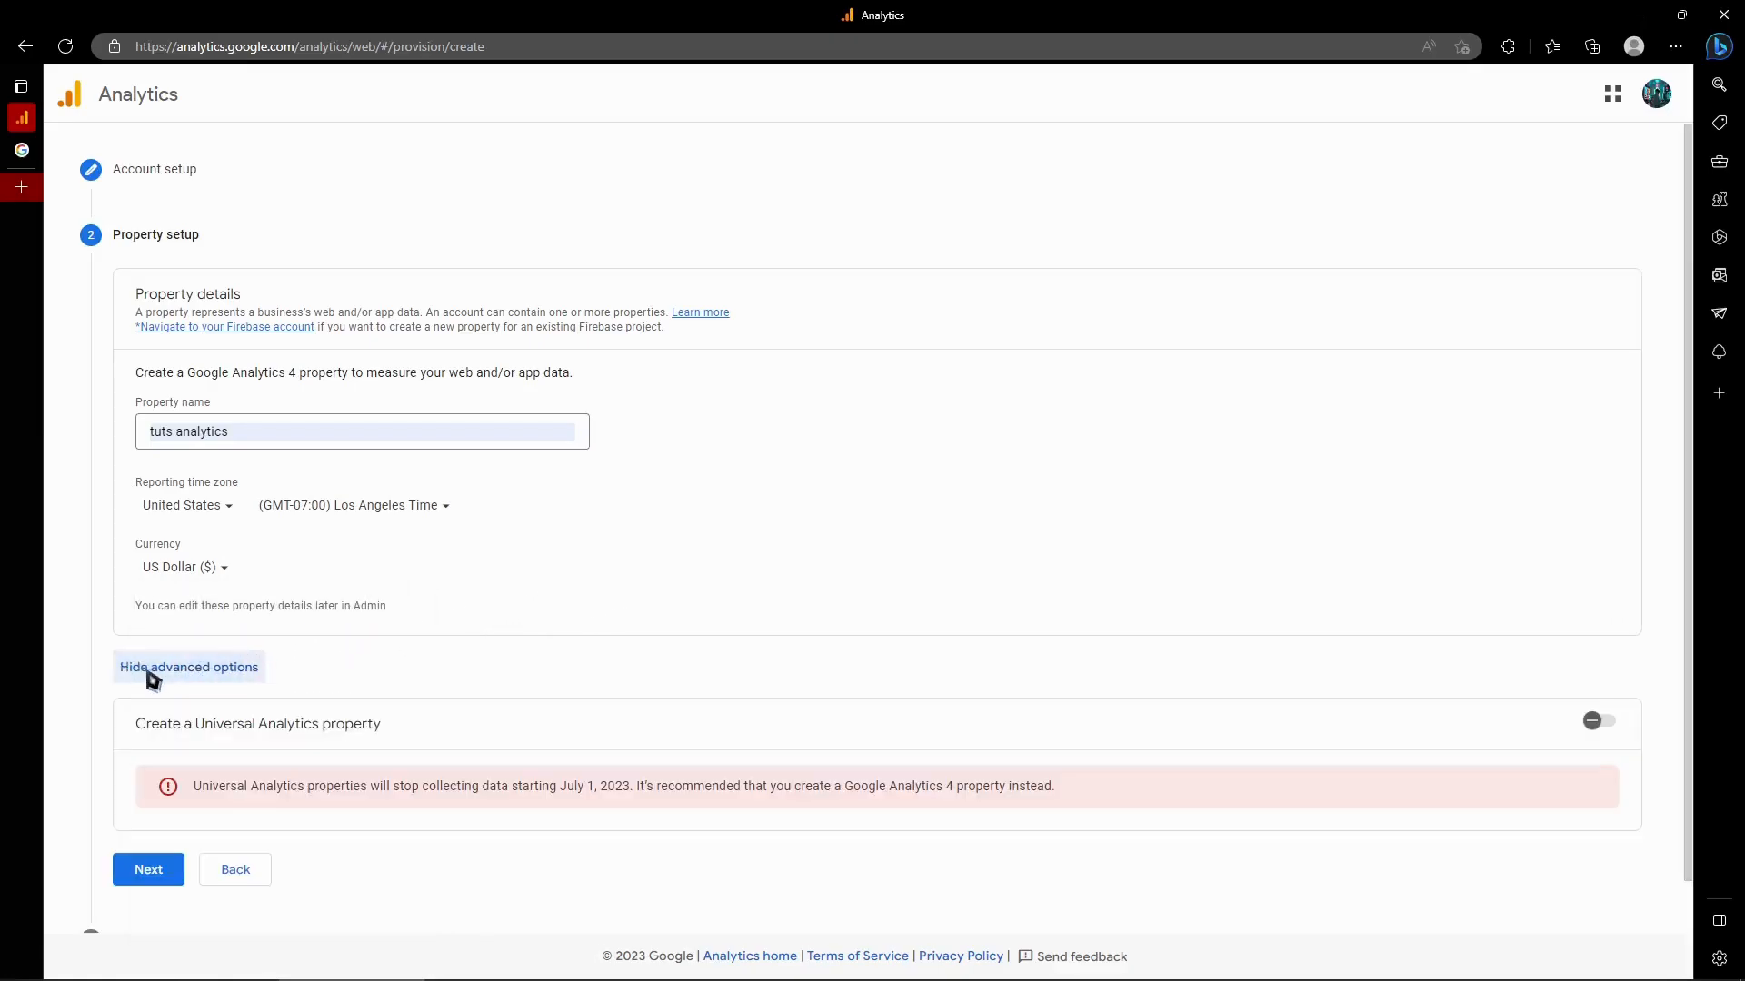
{"action": "left_click", "coordinate": [200, 673]}
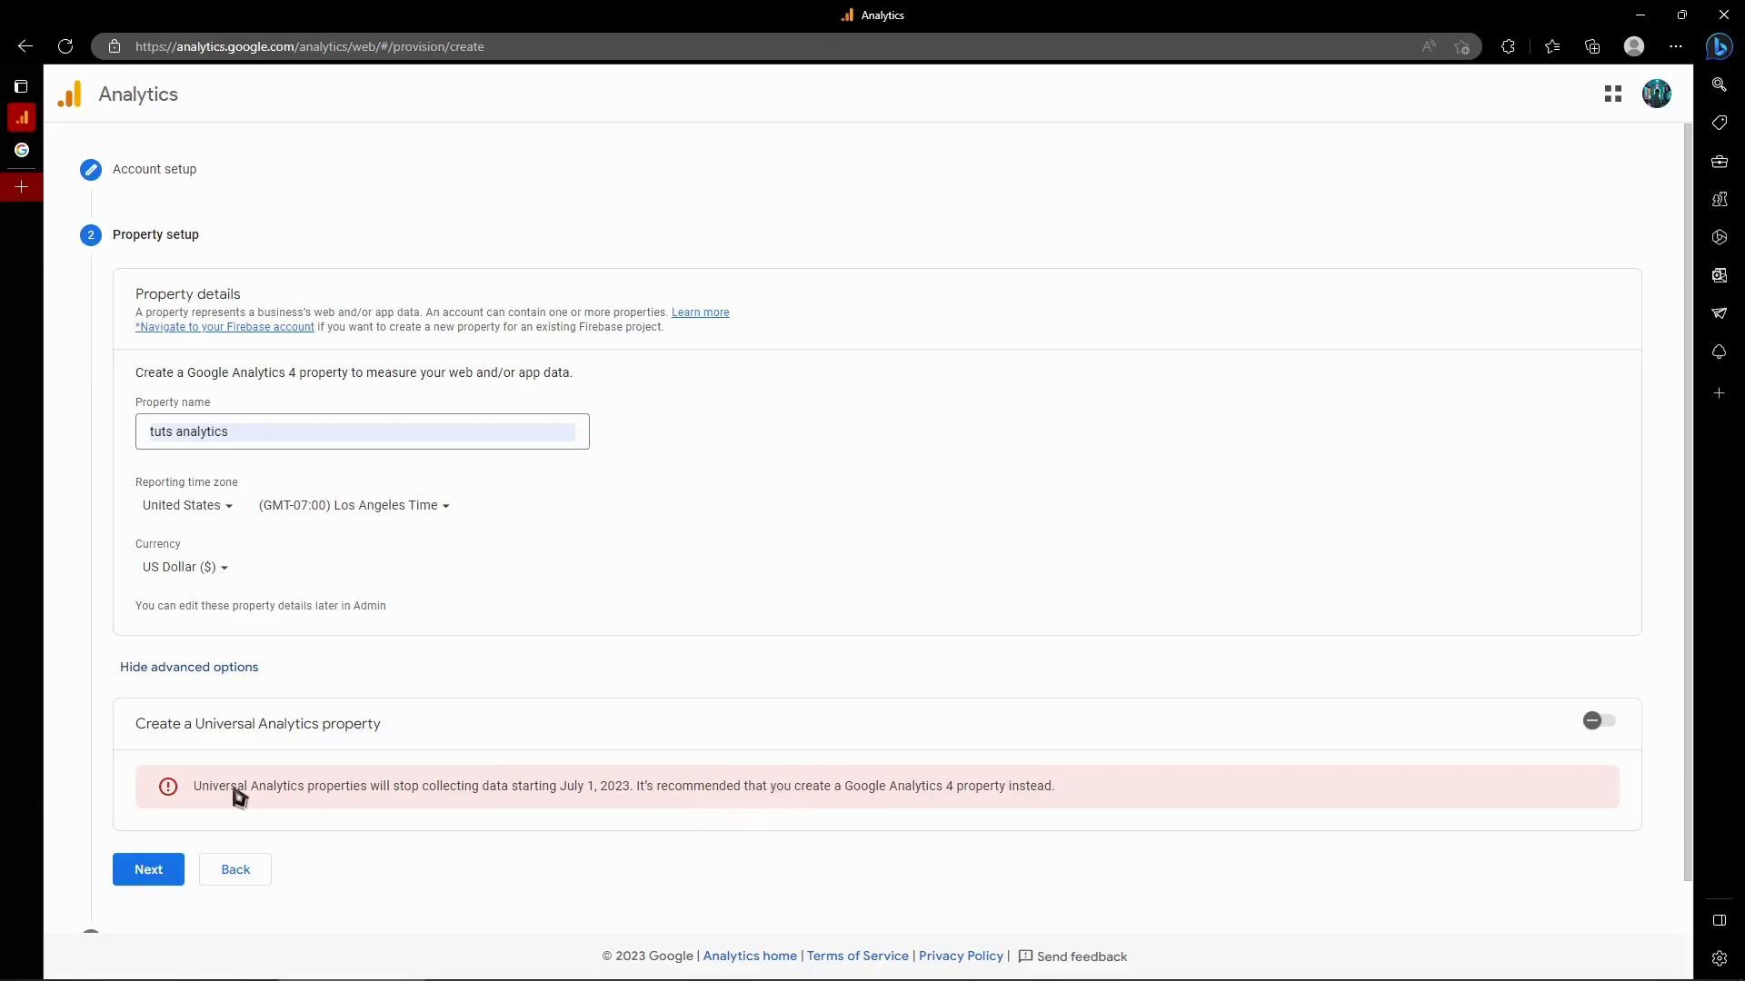
{"action": "left_click_drag", "start_coordinate": [233, 724], "coordinate": [375, 725]}
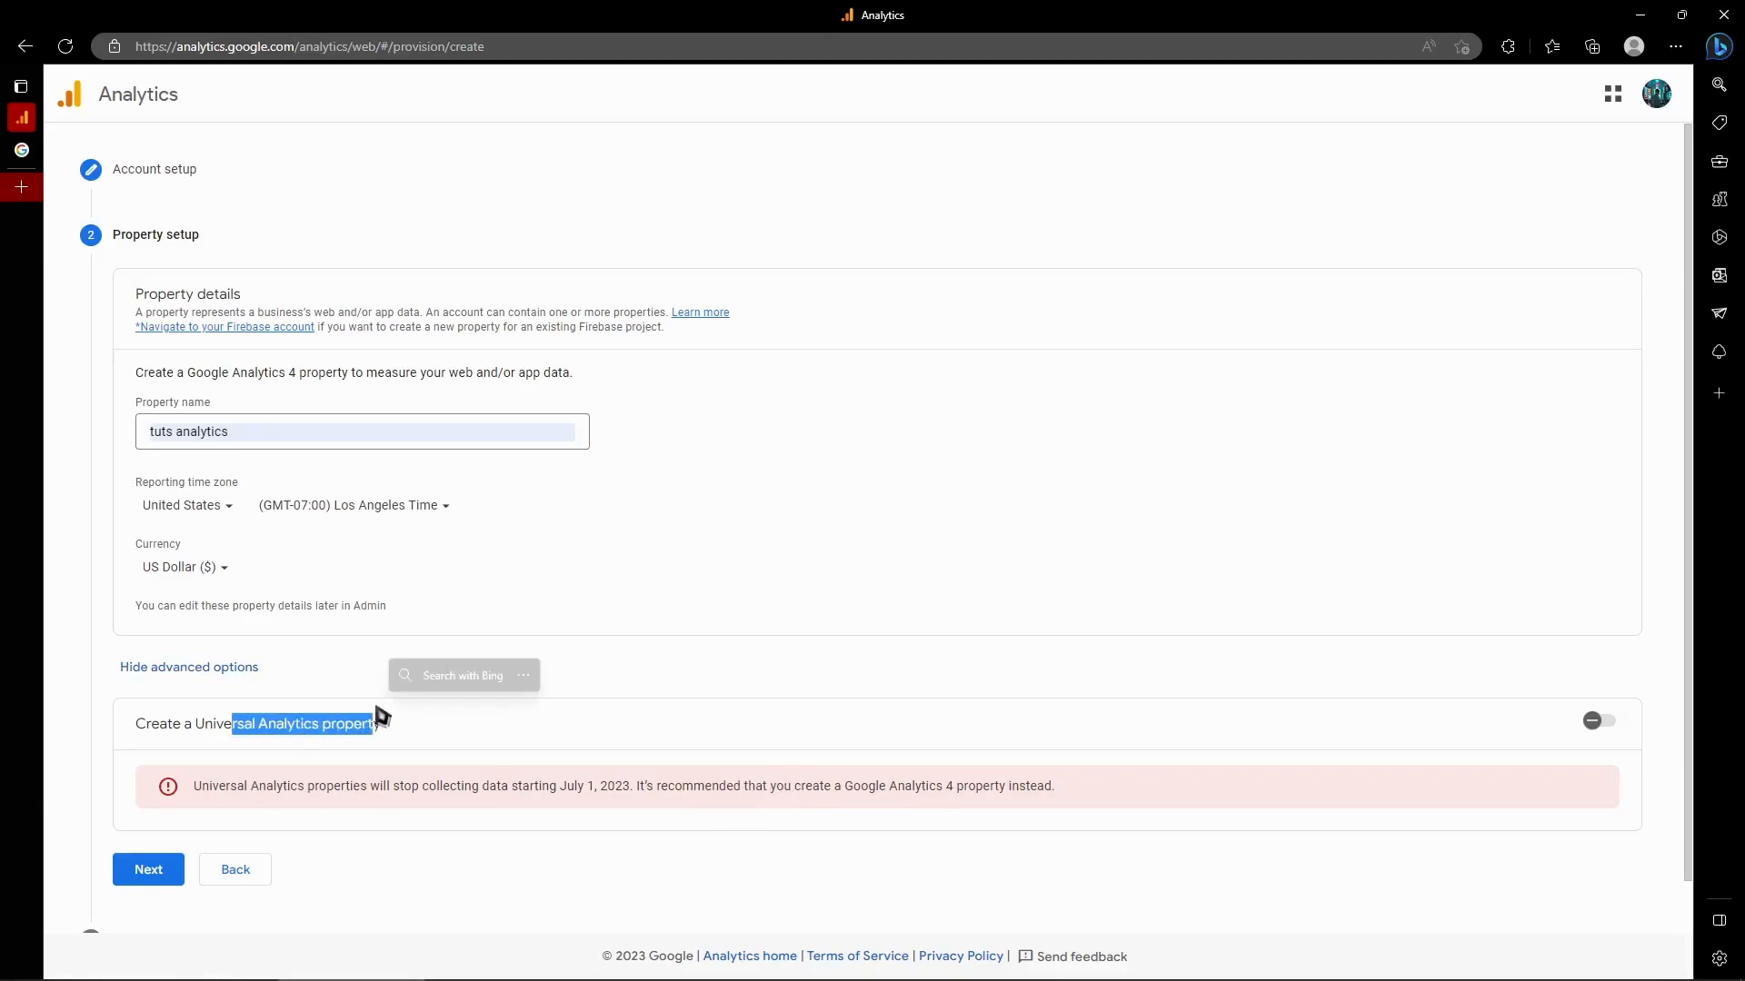
{"action": "left_click_drag", "start_coordinate": [145, 727], "coordinate": [406, 718]}
{"action": "left_click", "coordinate": [253, 740]}
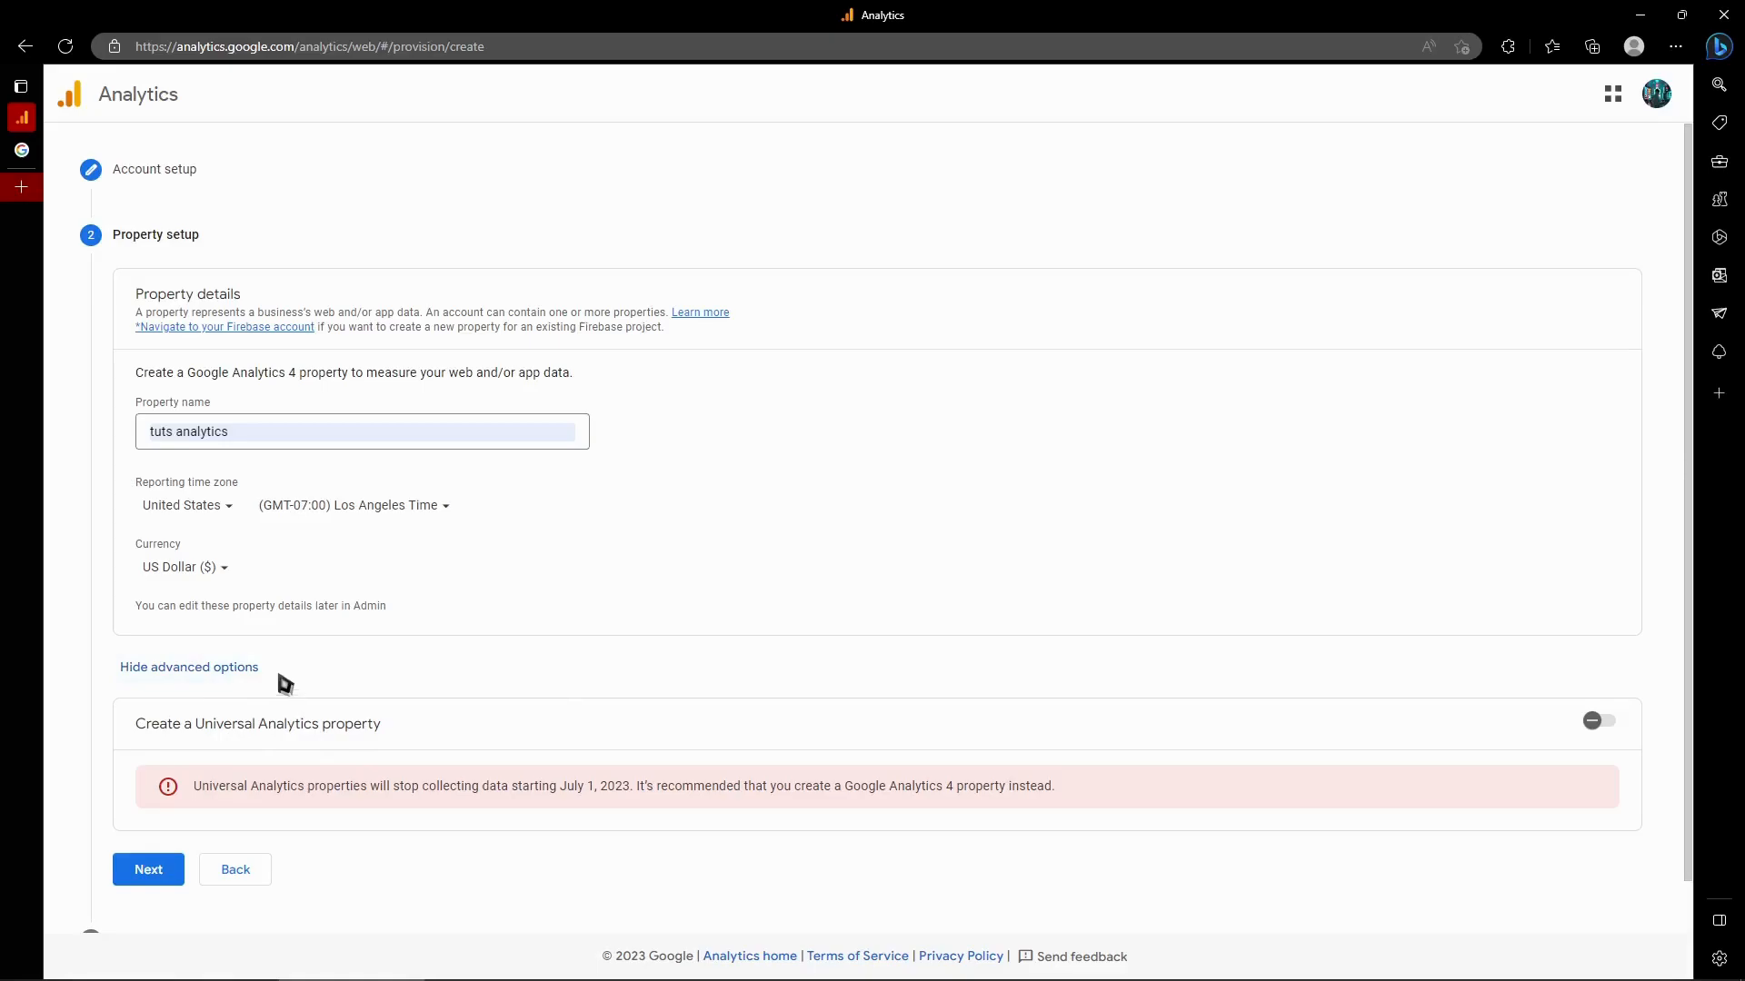
{"action": "left_click", "coordinate": [234, 671]}
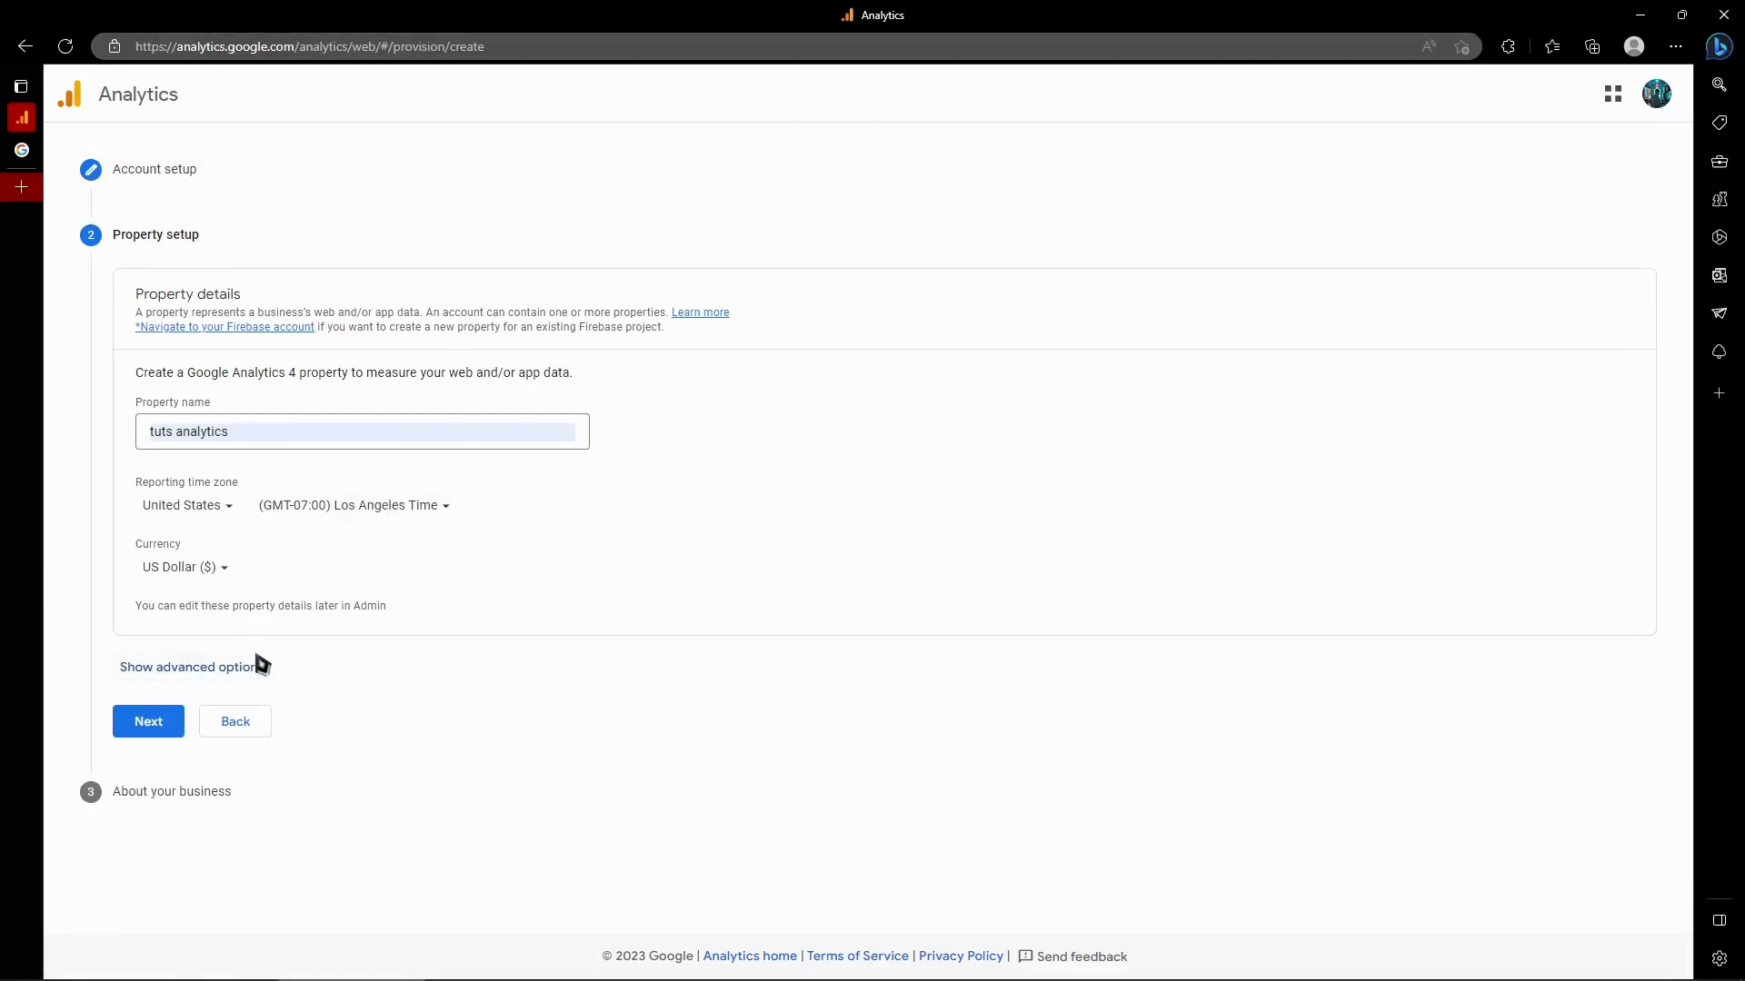
Step: Confirm the property details and read the introduction of the business information section
{"action": "left_click", "coordinate": [141, 727]}
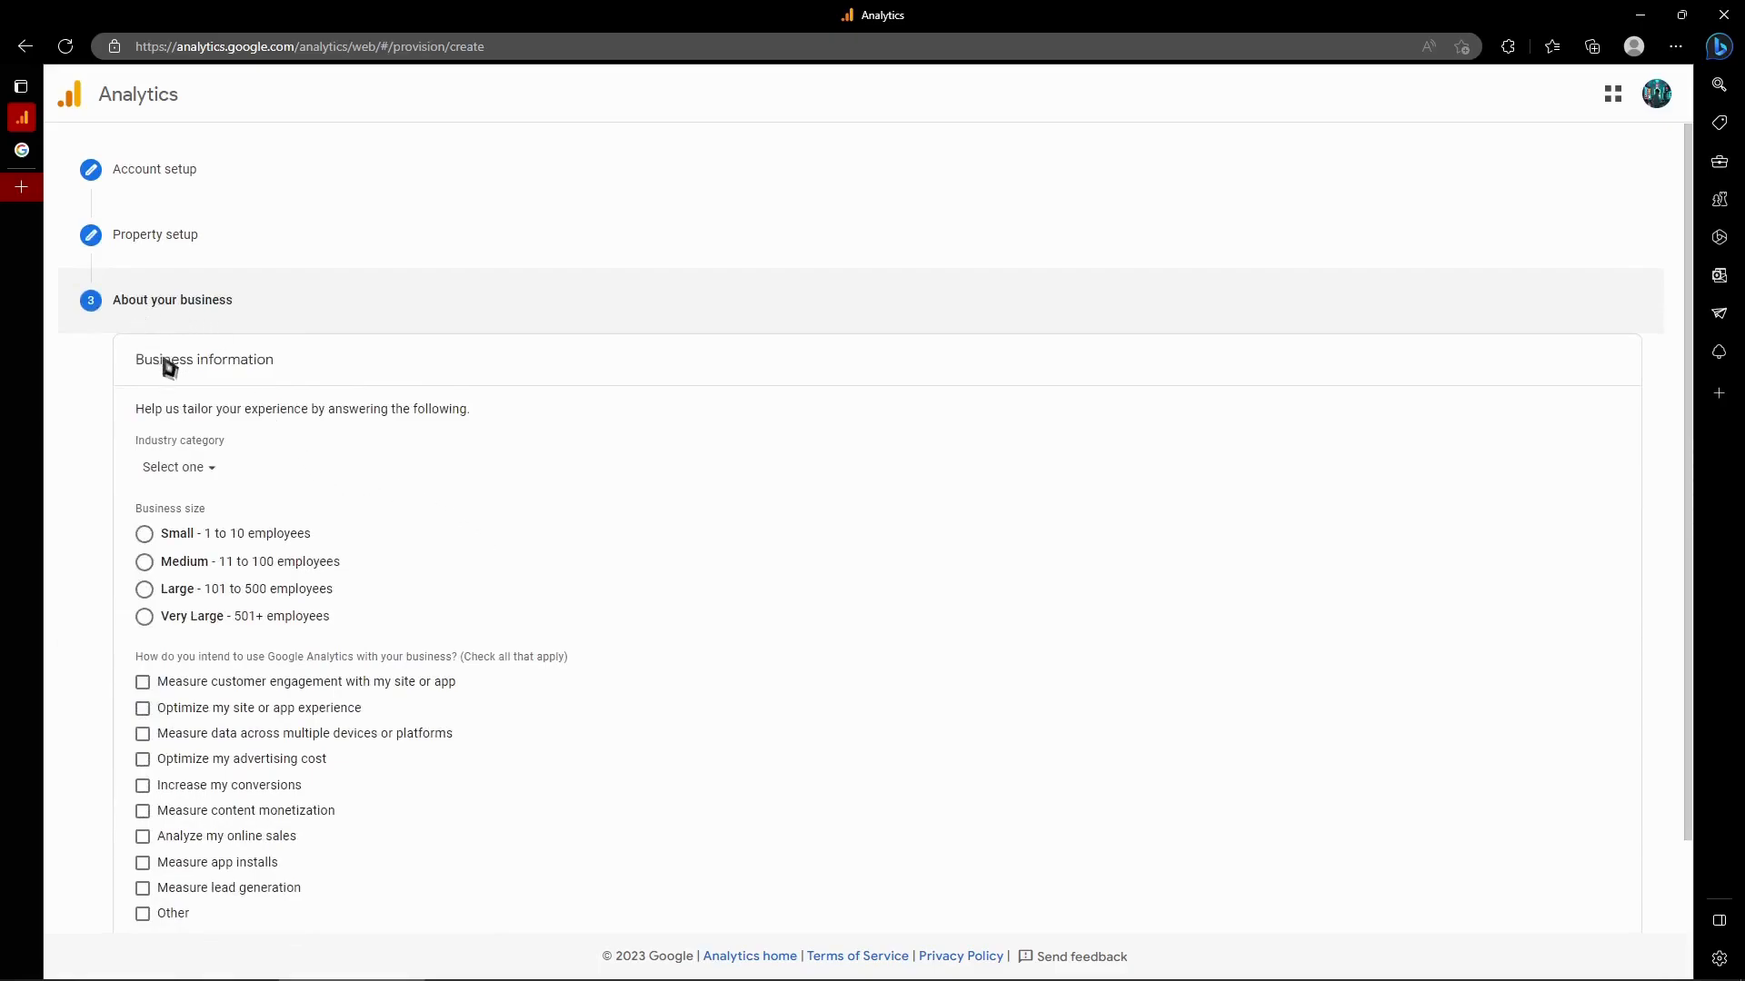
{"action": "left_click_drag", "start_coordinate": [158, 368], "coordinate": [242, 346]}
{"action": "left_click_drag", "start_coordinate": [156, 408], "coordinate": [336, 407]}
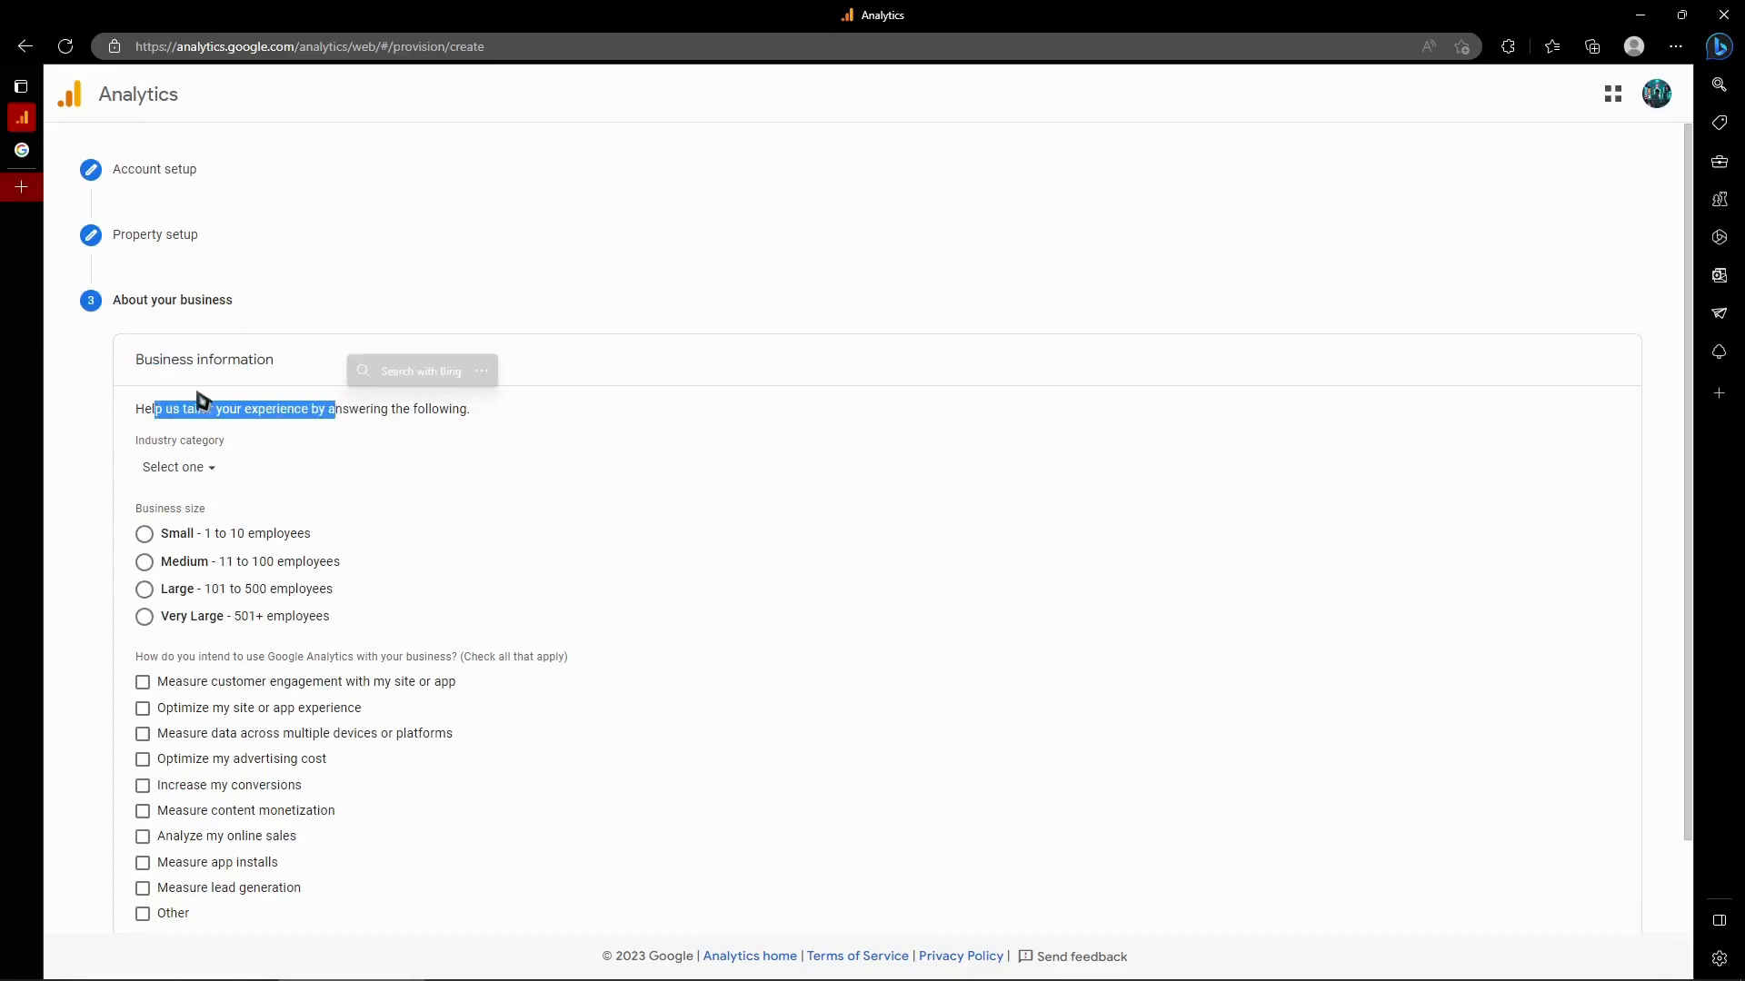
{"action": "left_click", "coordinate": [380, 445]}
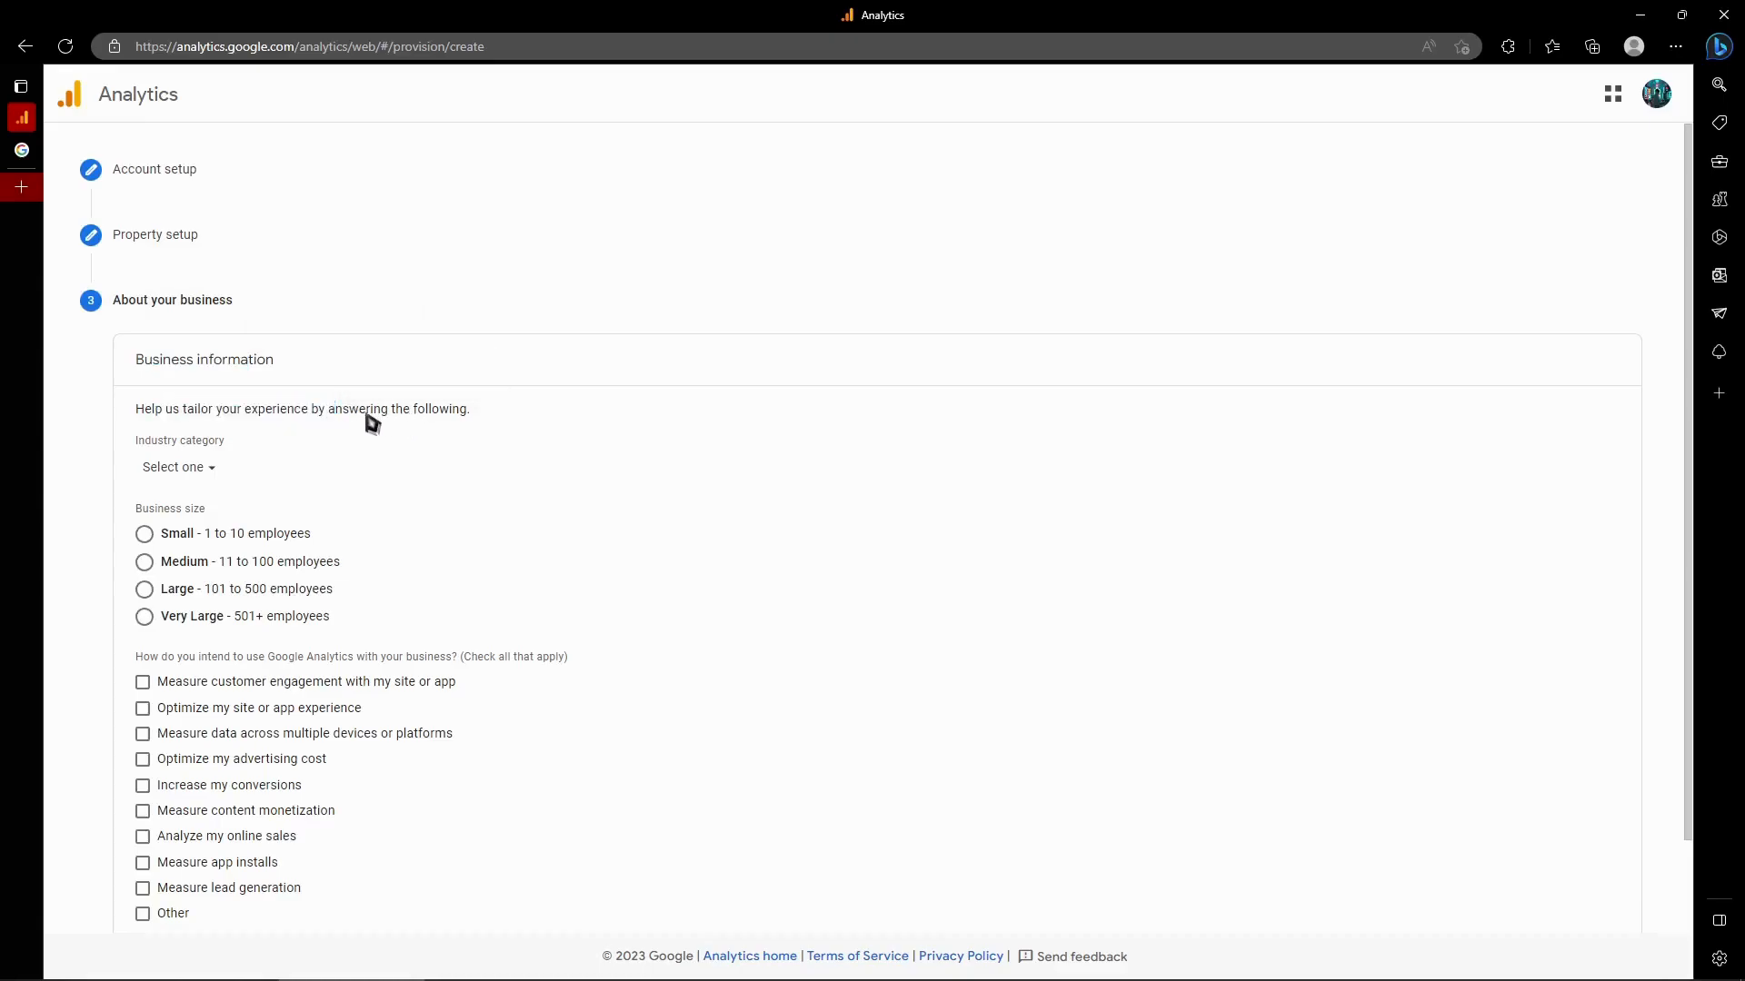
Step: Look through the industry categories for the business and choose Games
{"action": "left_click", "coordinate": [181, 466]}
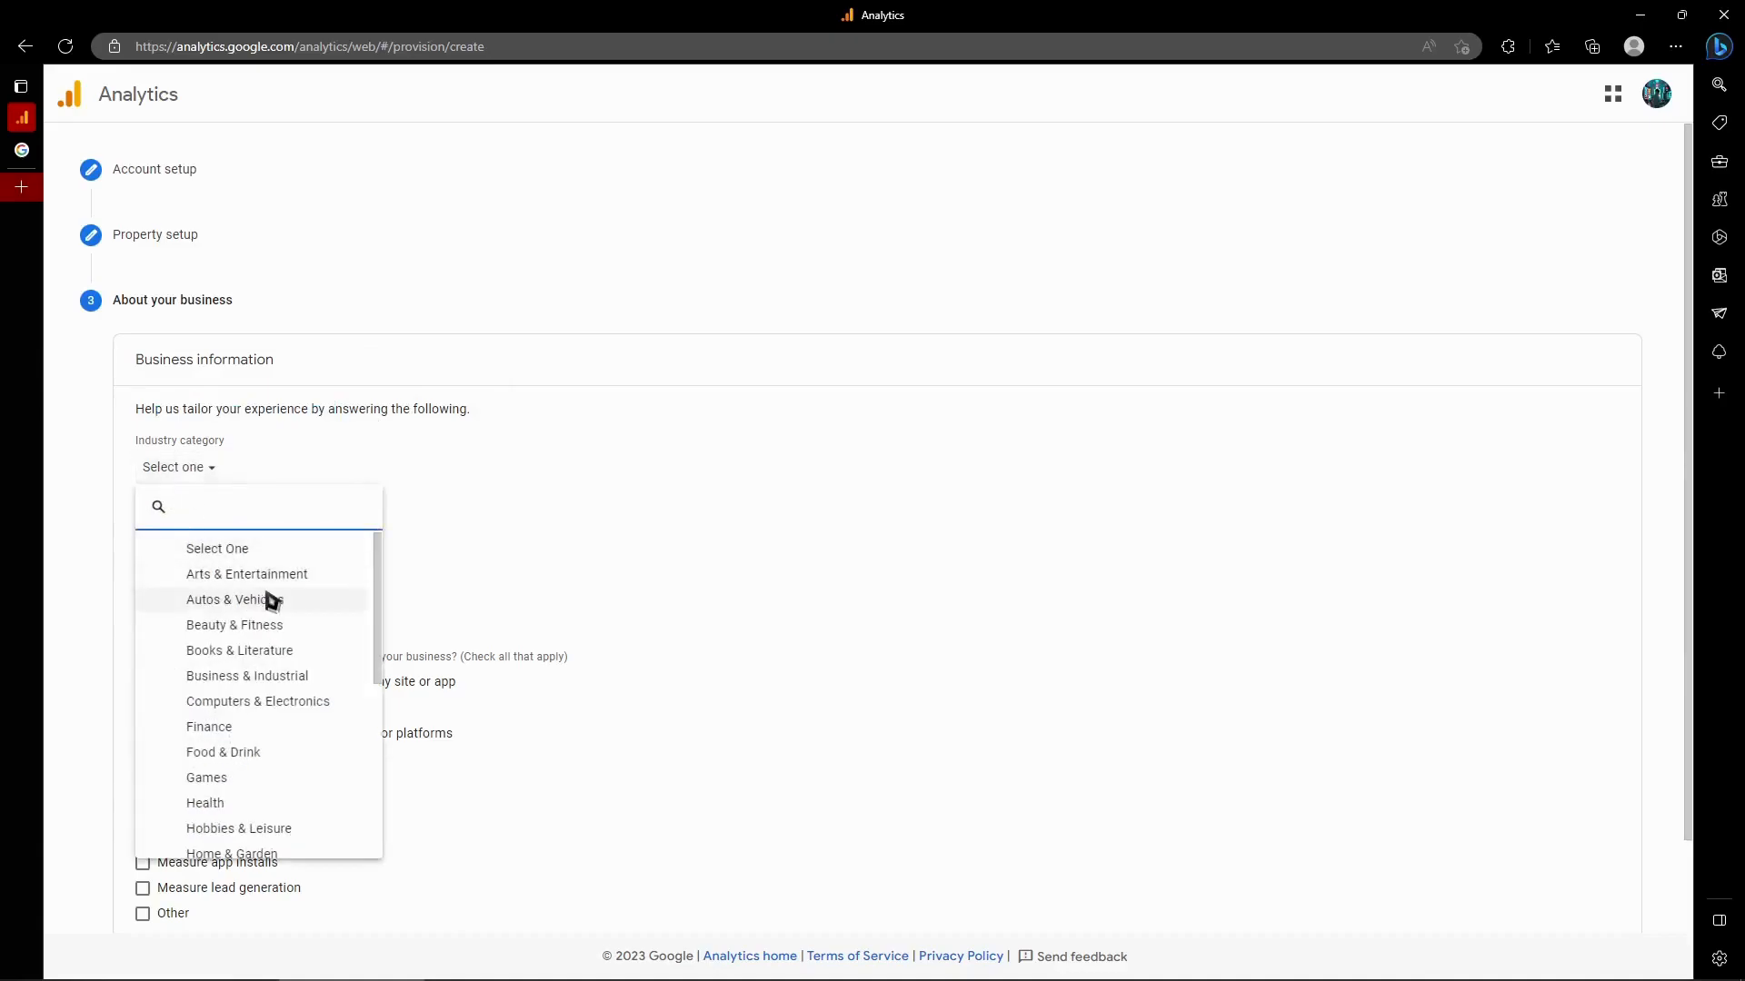
{"action": "scroll", "coordinate": [272, 600], "scroll_direction": "down", "scroll_amount": 3}
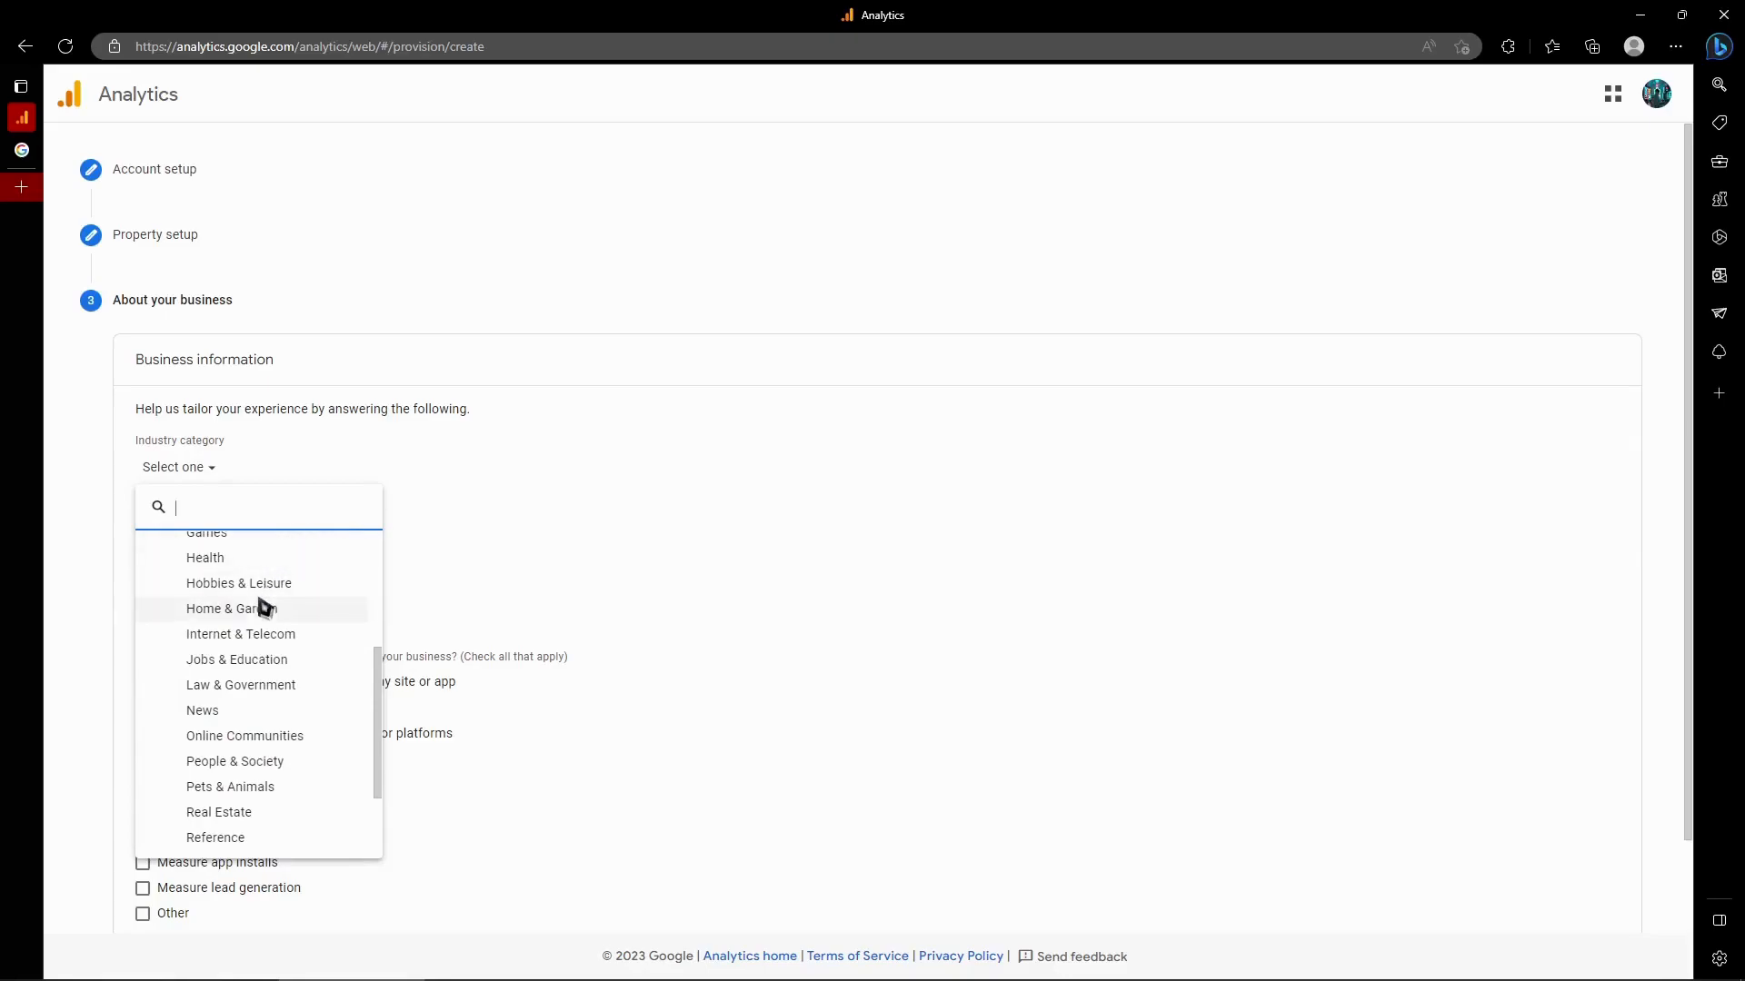
{"action": "scroll", "coordinate": [263, 607], "scroll_direction": "down", "scroll_amount": 2}
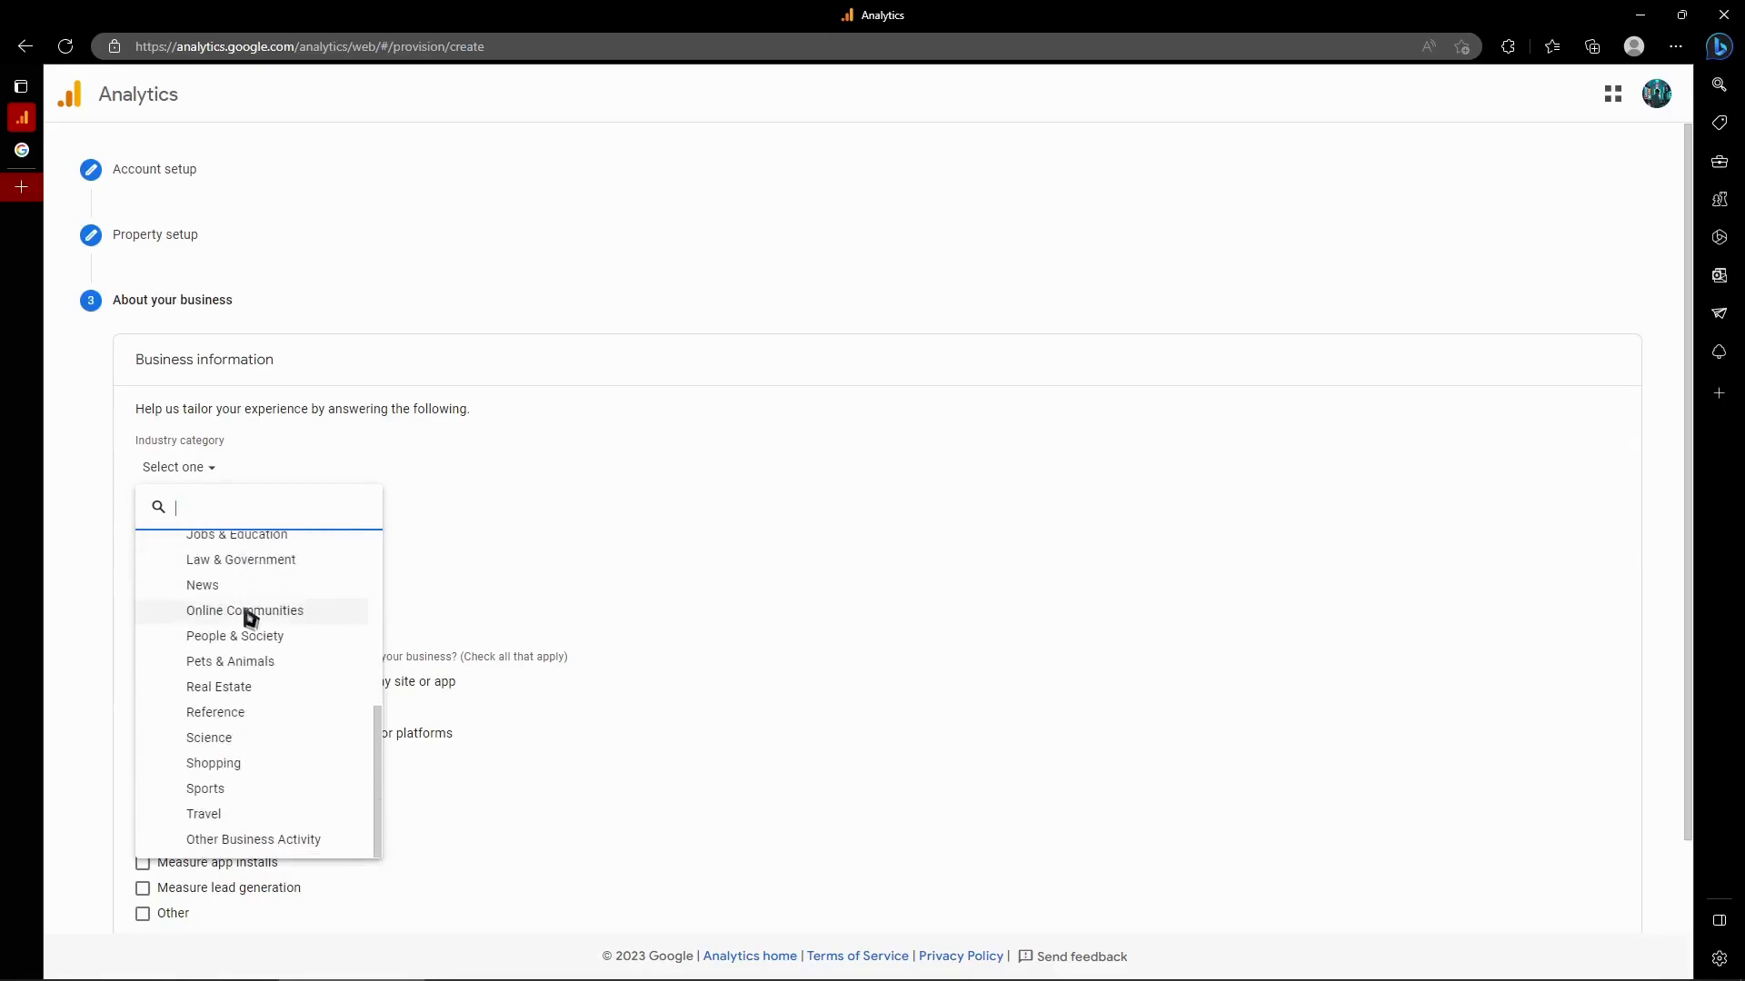
{"action": "scroll", "coordinate": [251, 618], "scroll_direction": "up", "scroll_amount": 5}
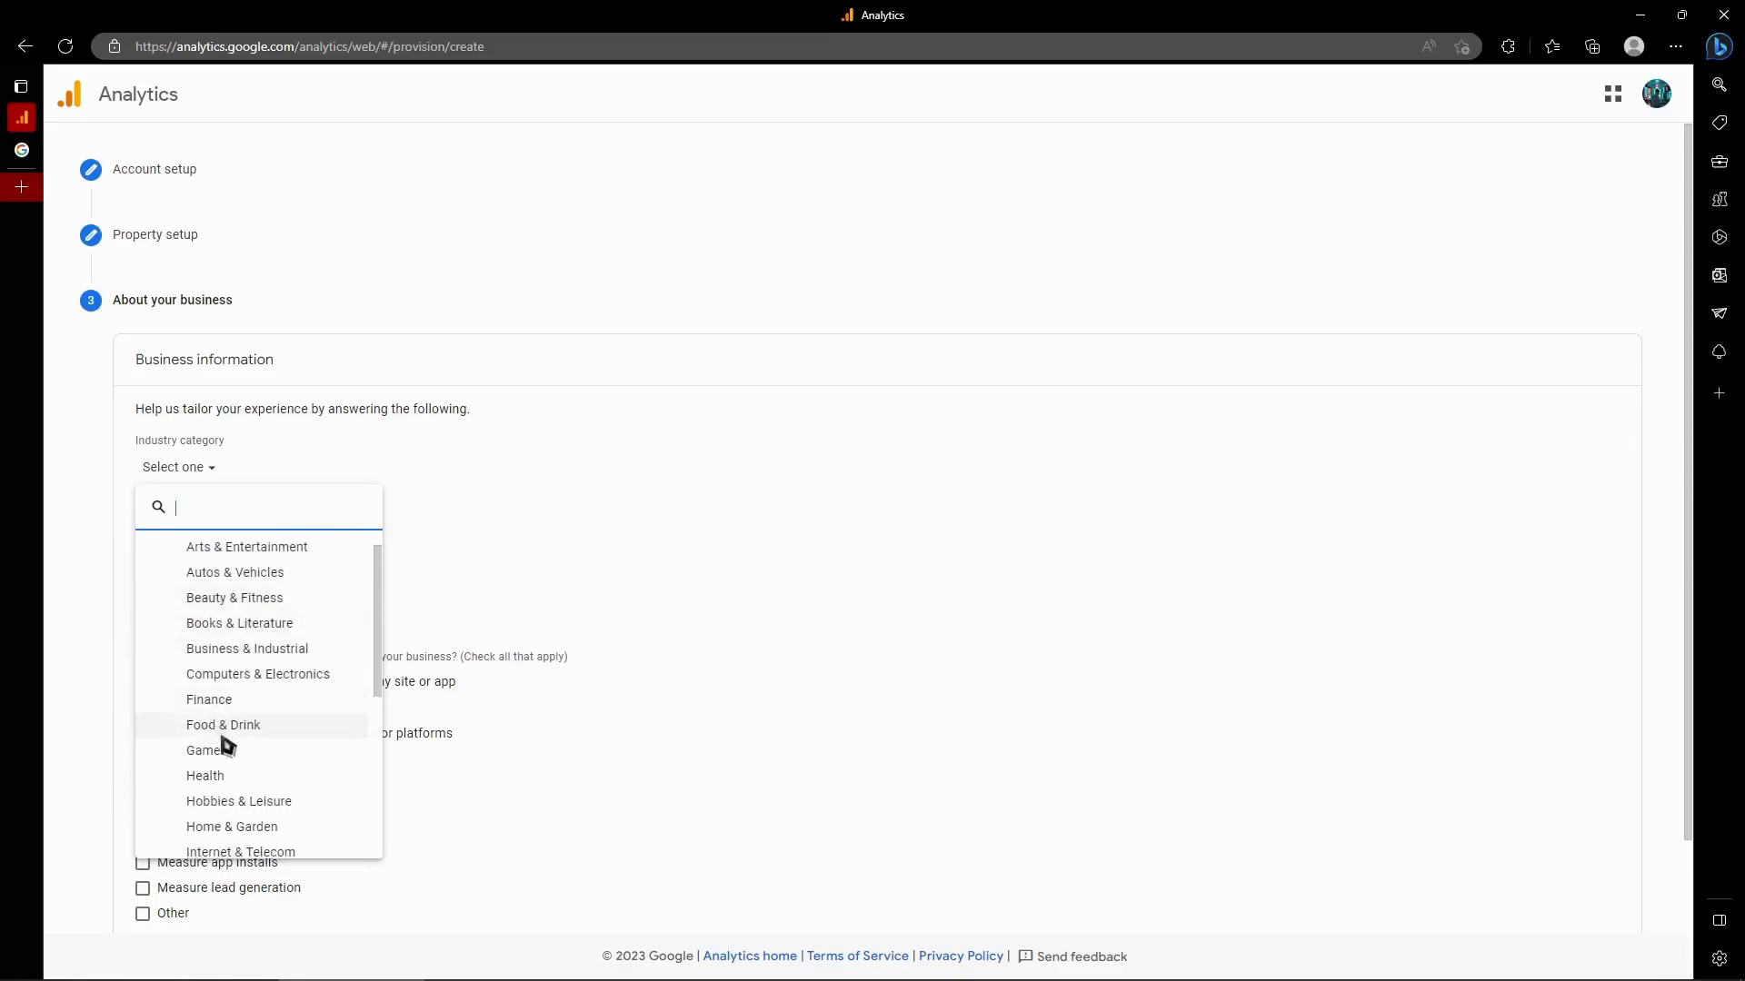
{"action": "left_click", "coordinate": [234, 756]}
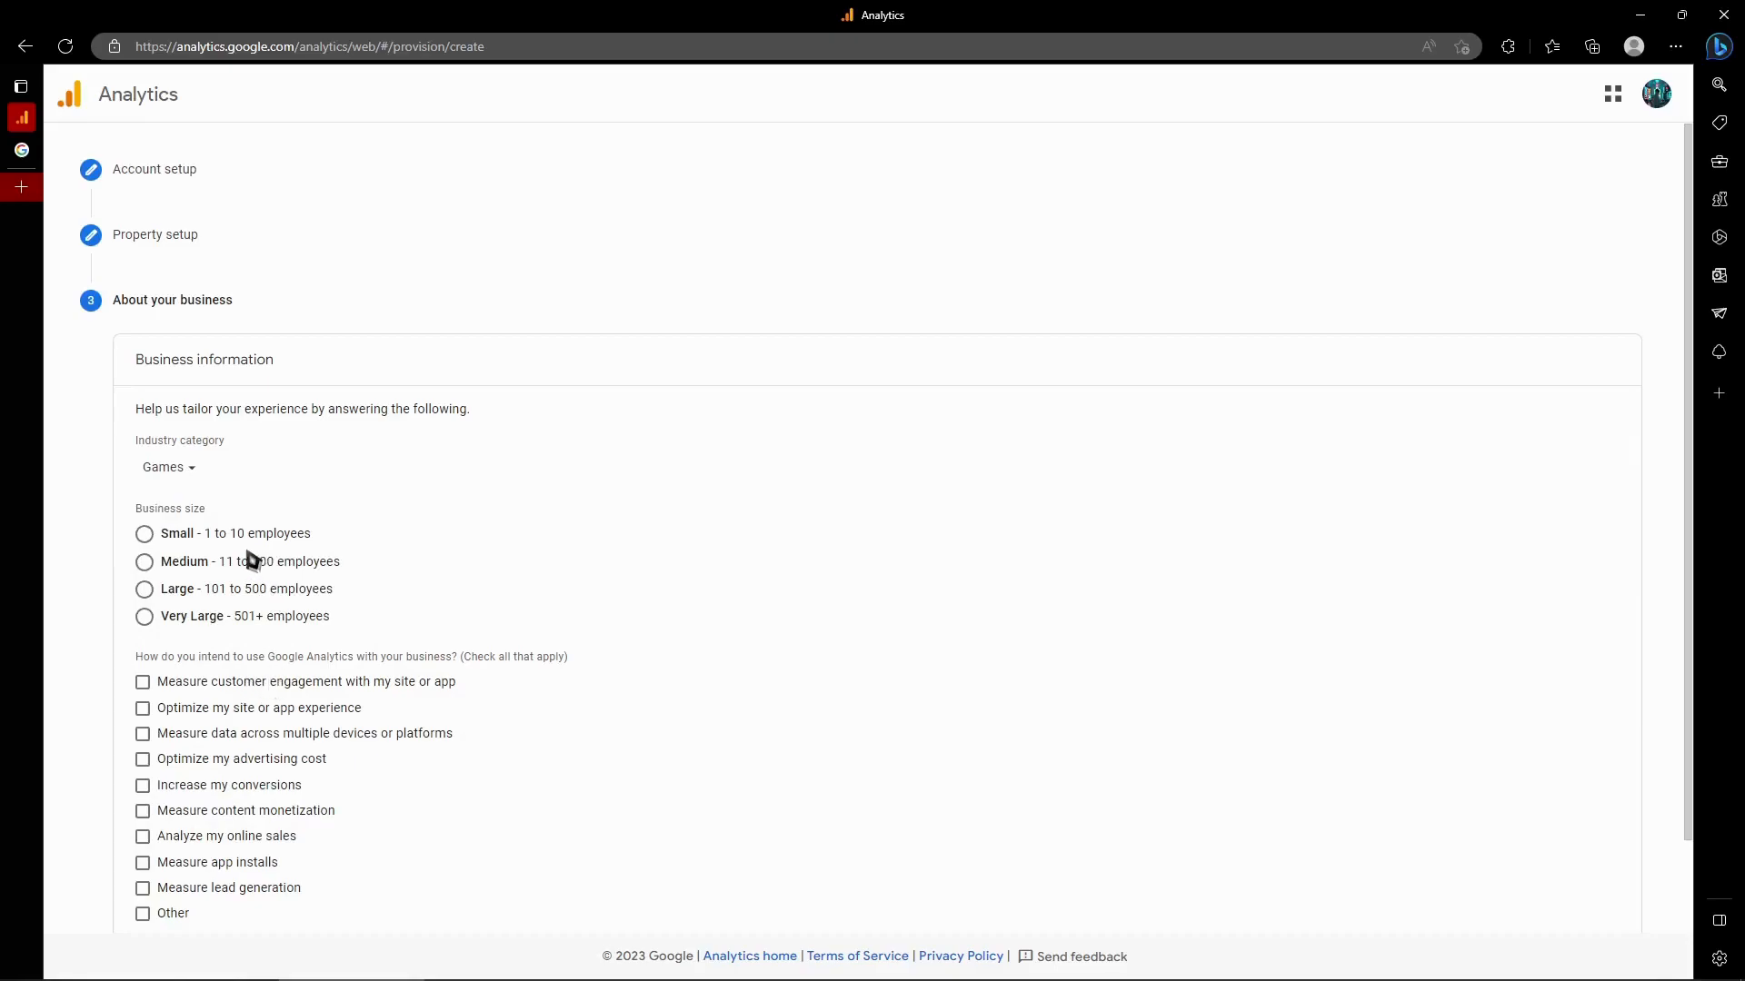
Step: Set business size to Small, choose customer engagement, site or app experience, increasing conversions and analyzing online sales as intended uses, and create the account
{"action": "left_click", "coordinate": [145, 536]}
{"action": "scroll", "coordinate": [229, 721], "scroll_direction": "down", "scroll_amount": 1}
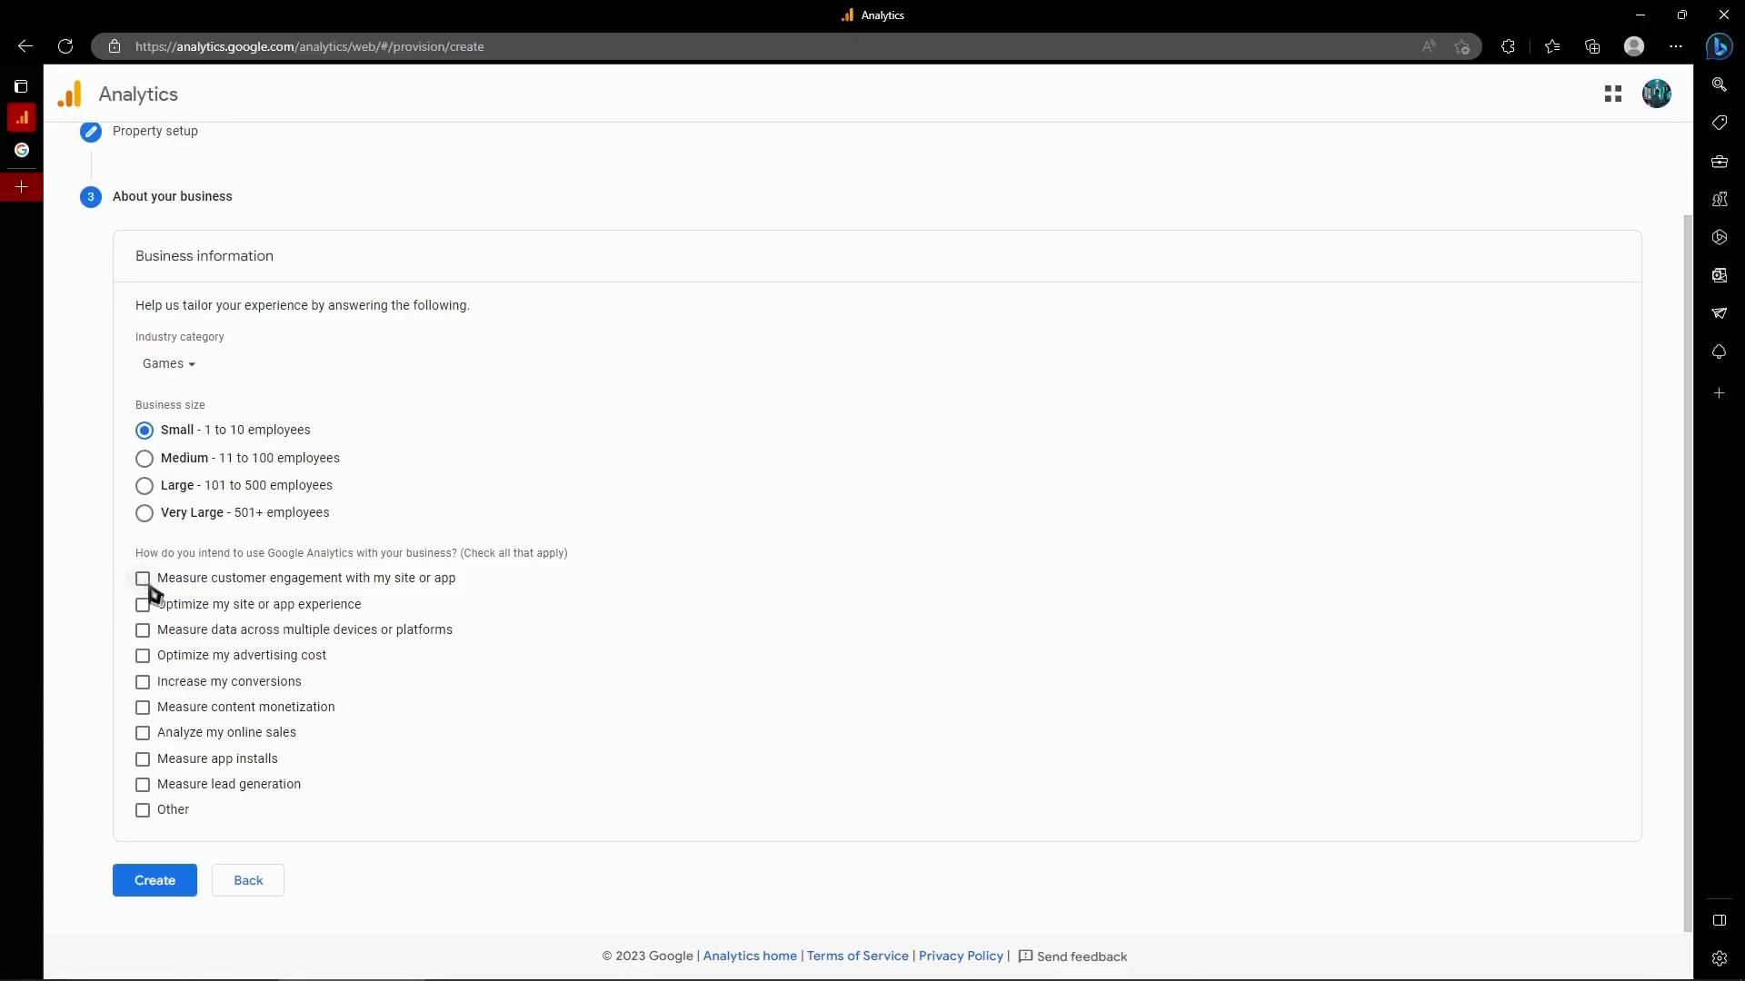
{"action": "left_click", "coordinate": [199, 584]}
{"action": "left_click", "coordinate": [167, 691]}
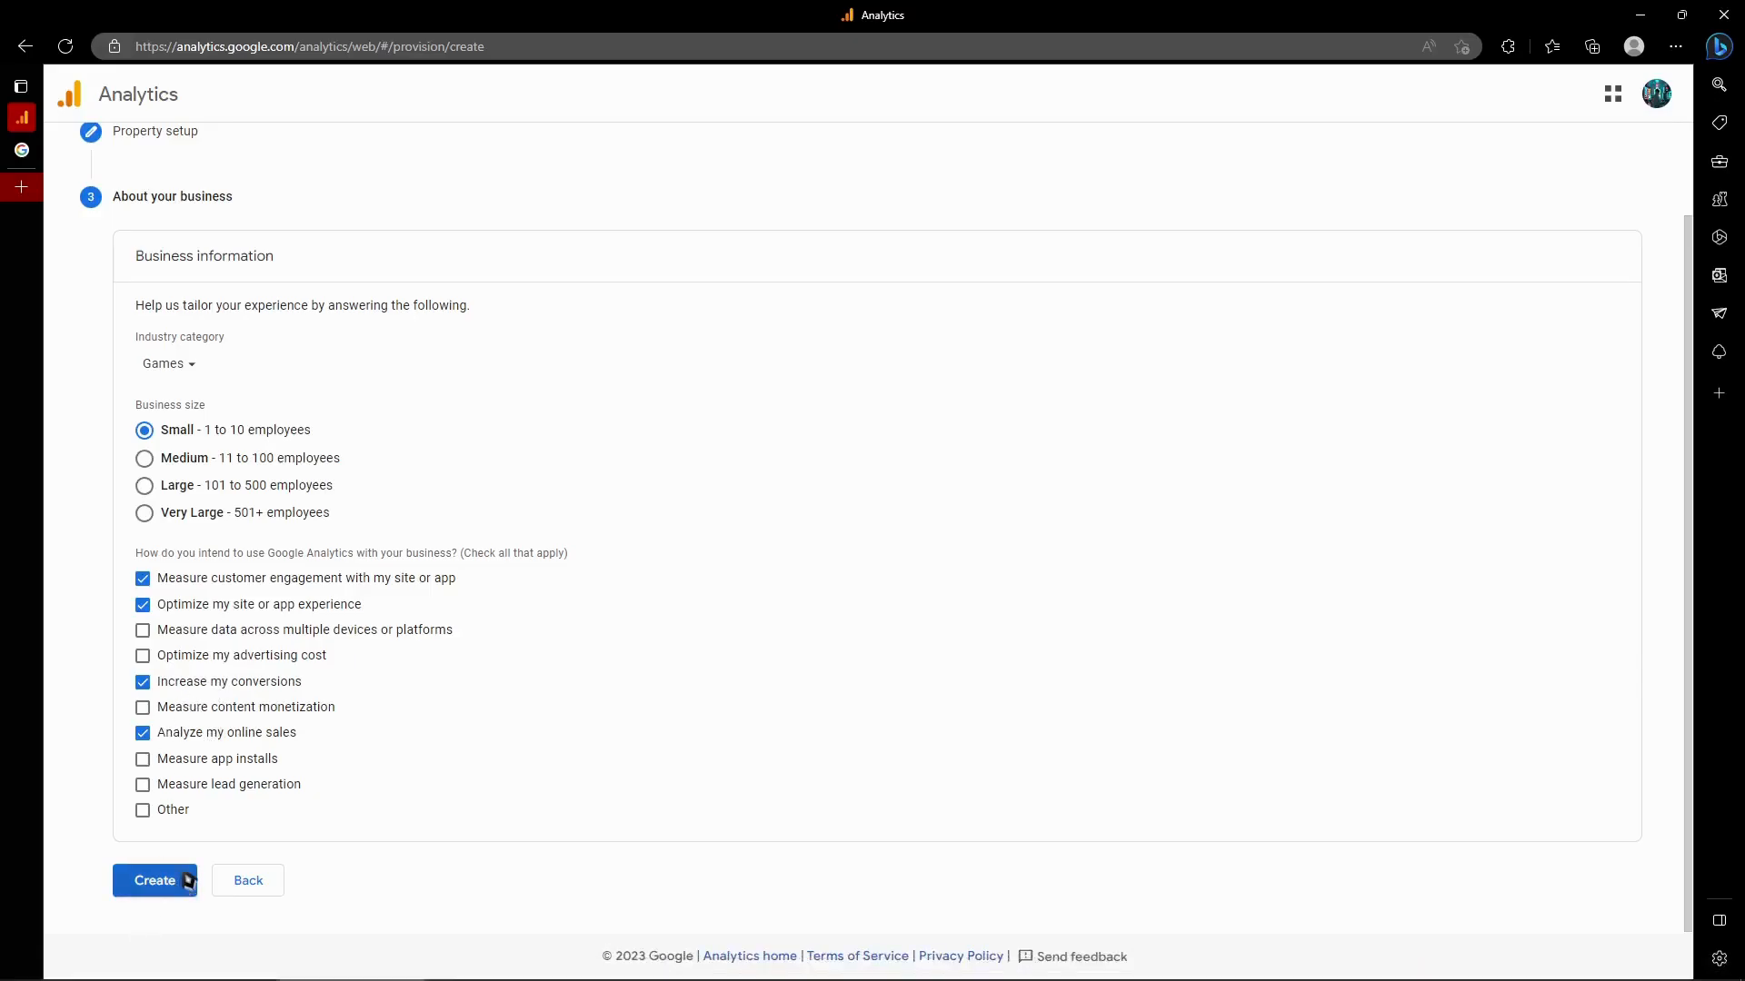
{"action": "left_click", "coordinate": [154, 881]}
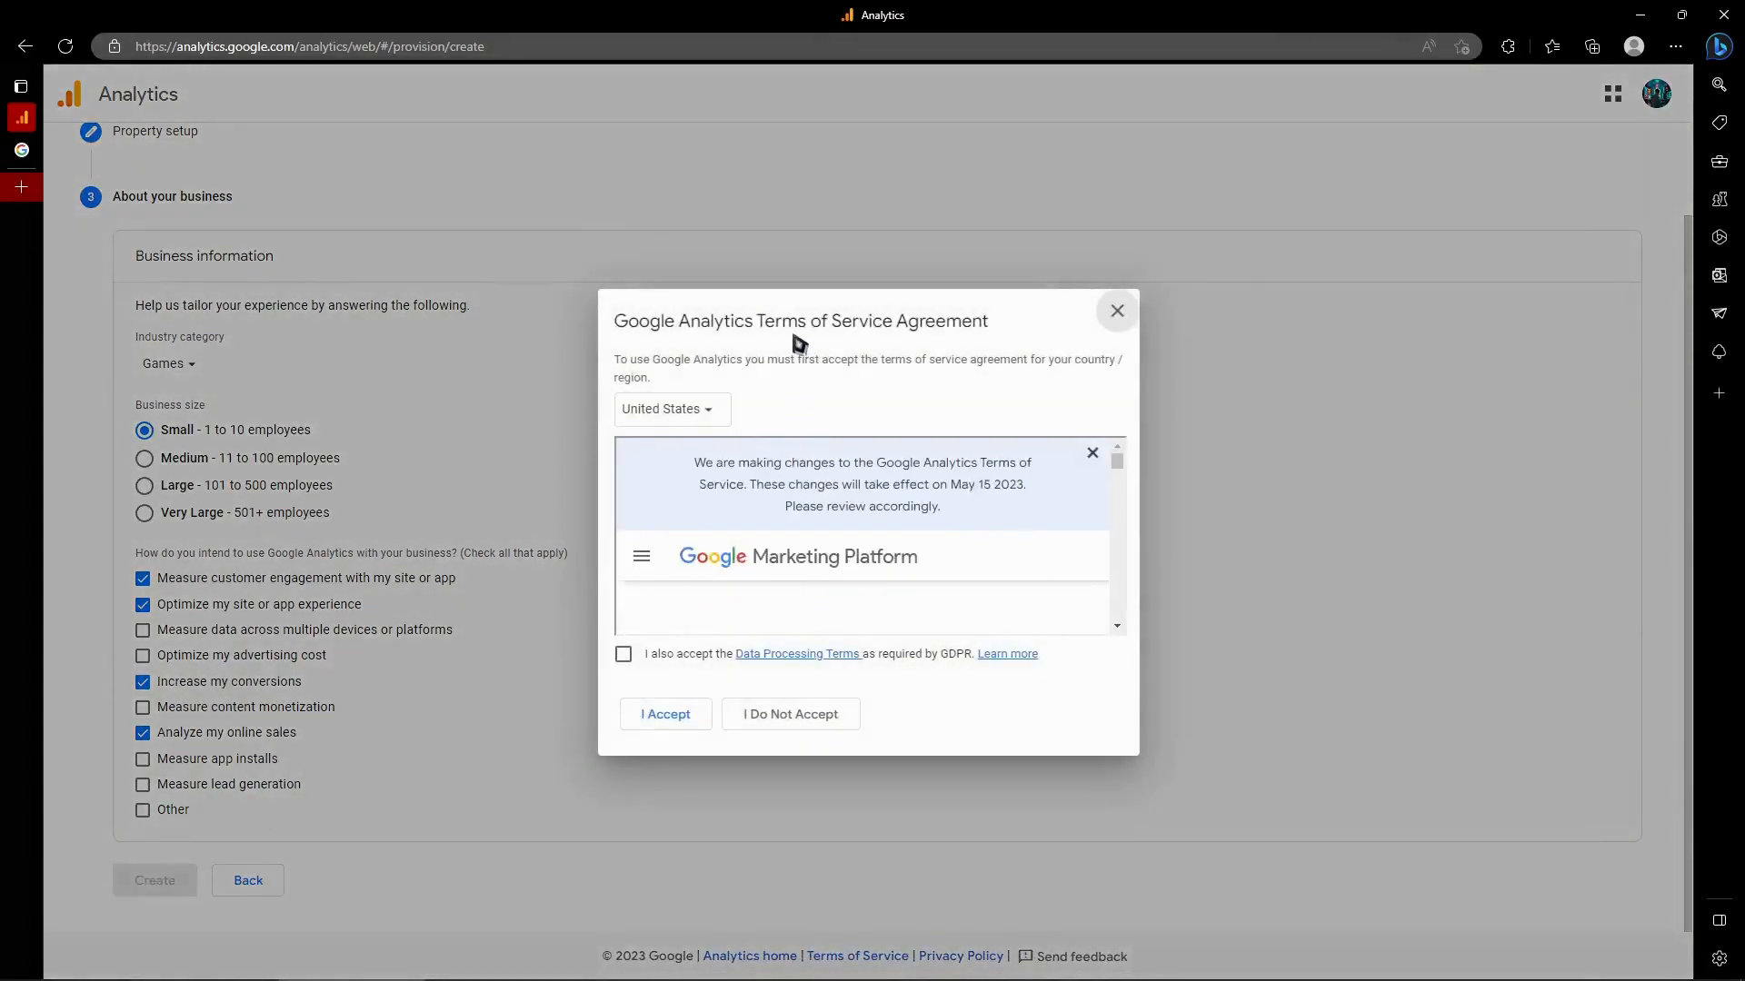
Step: Look through the country choices for the Terms of Service Agreement and keep United States
{"action": "left_click_drag", "start_coordinate": [763, 329], "coordinate": [971, 338]}
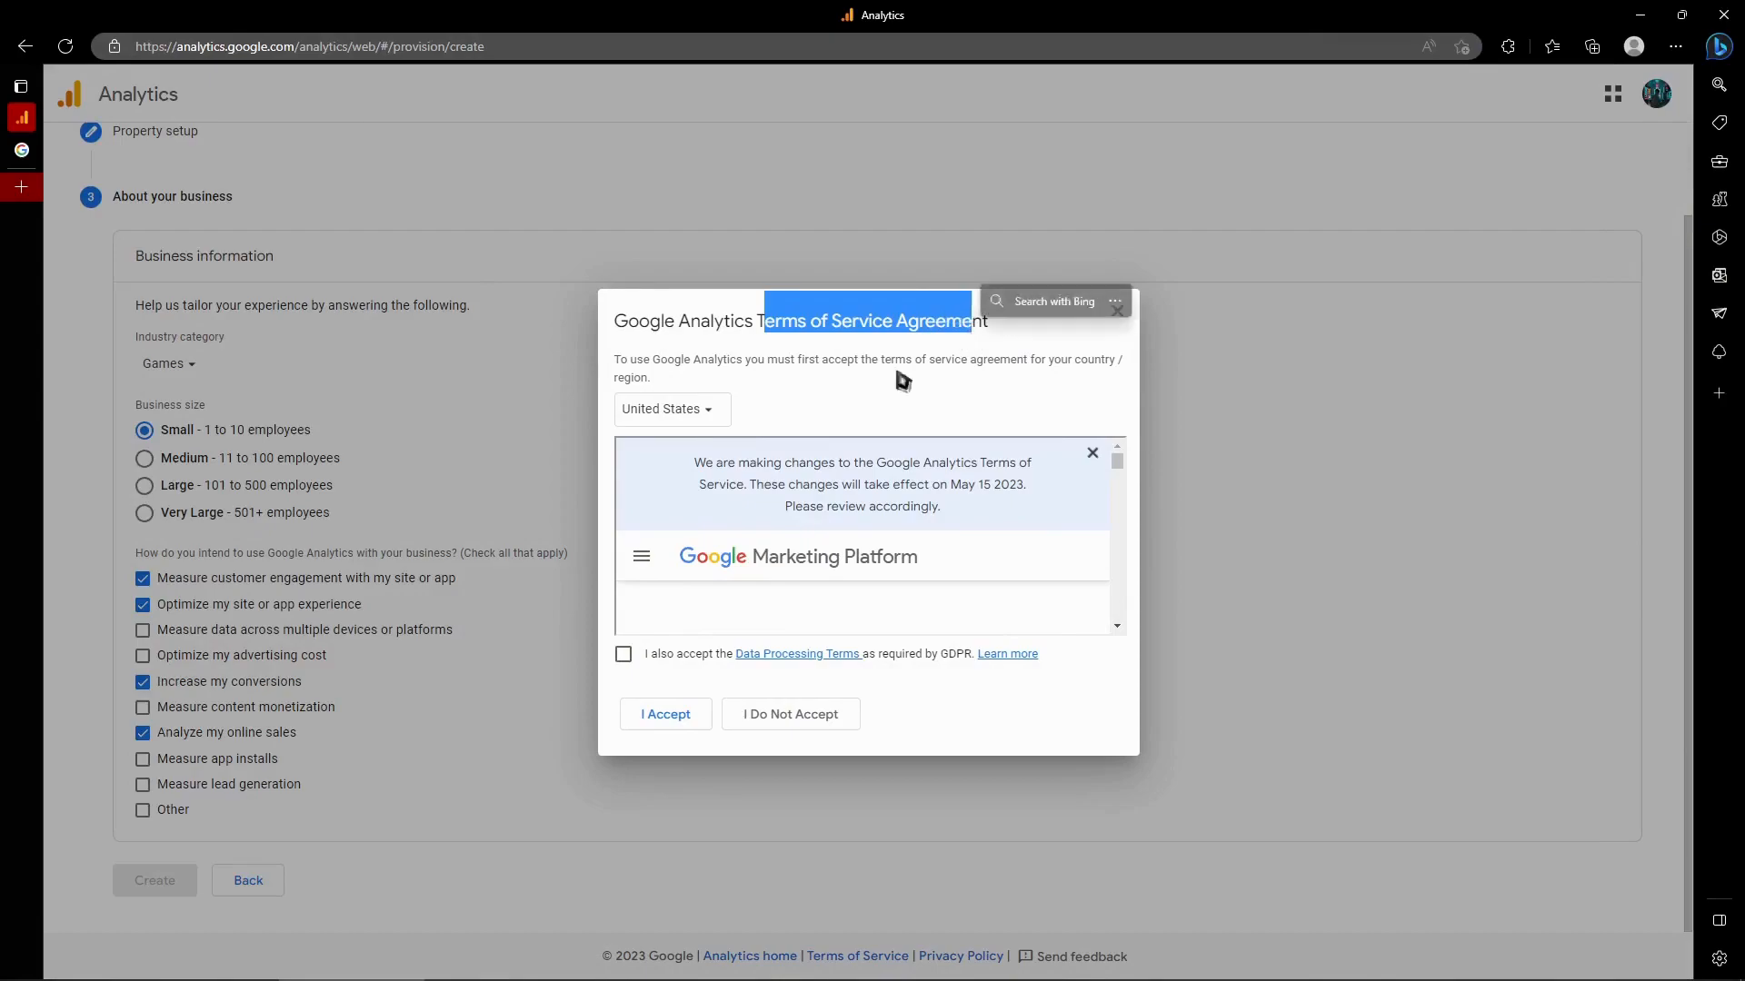
{"action": "left_click", "coordinate": [684, 417]}
{"action": "scroll", "coordinate": [715, 555], "scroll_direction": "down", "scroll_amount": 2}
{"action": "scroll", "coordinate": [717, 559], "scroll_direction": "up", "scroll_amount": 2}
{"action": "left_click", "coordinate": [870, 388]}
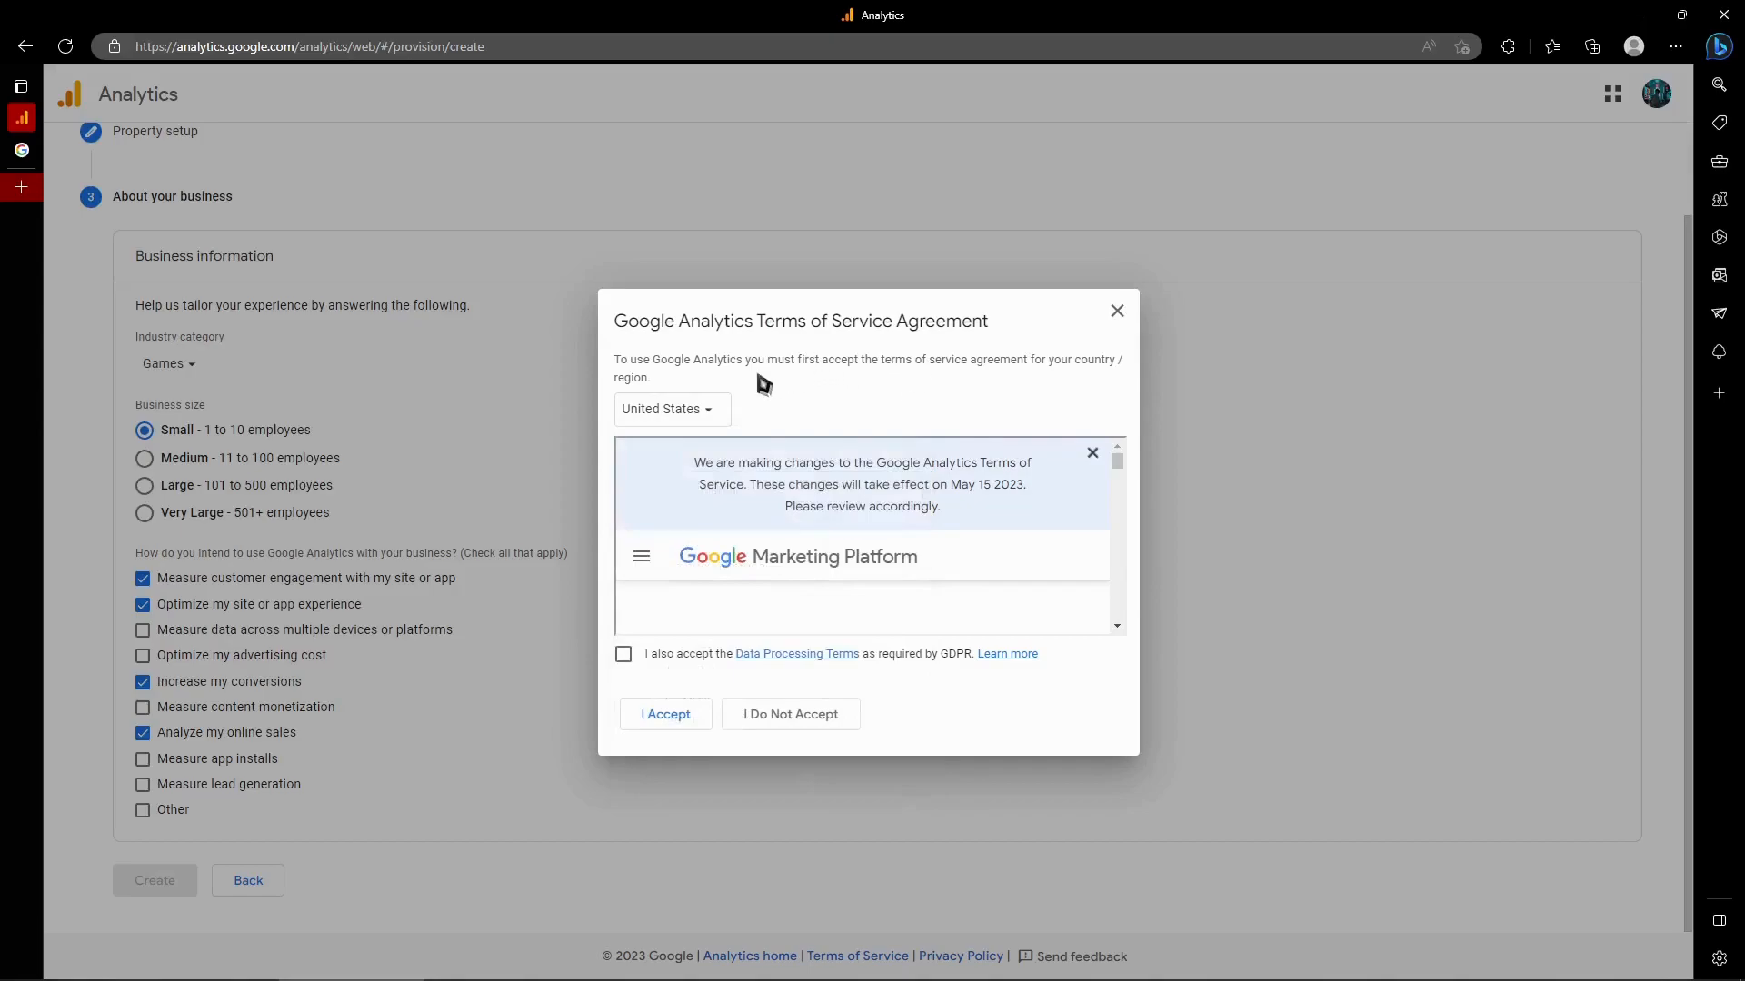
{"action": "left_click", "coordinate": [727, 416]}
{"action": "left_click", "coordinate": [954, 342]}
Step: Read through the Google Analytics terms of service and dismiss the notice about upcoming changes
{"action": "left_click_drag", "start_coordinate": [1122, 469], "coordinate": [1127, 544]}
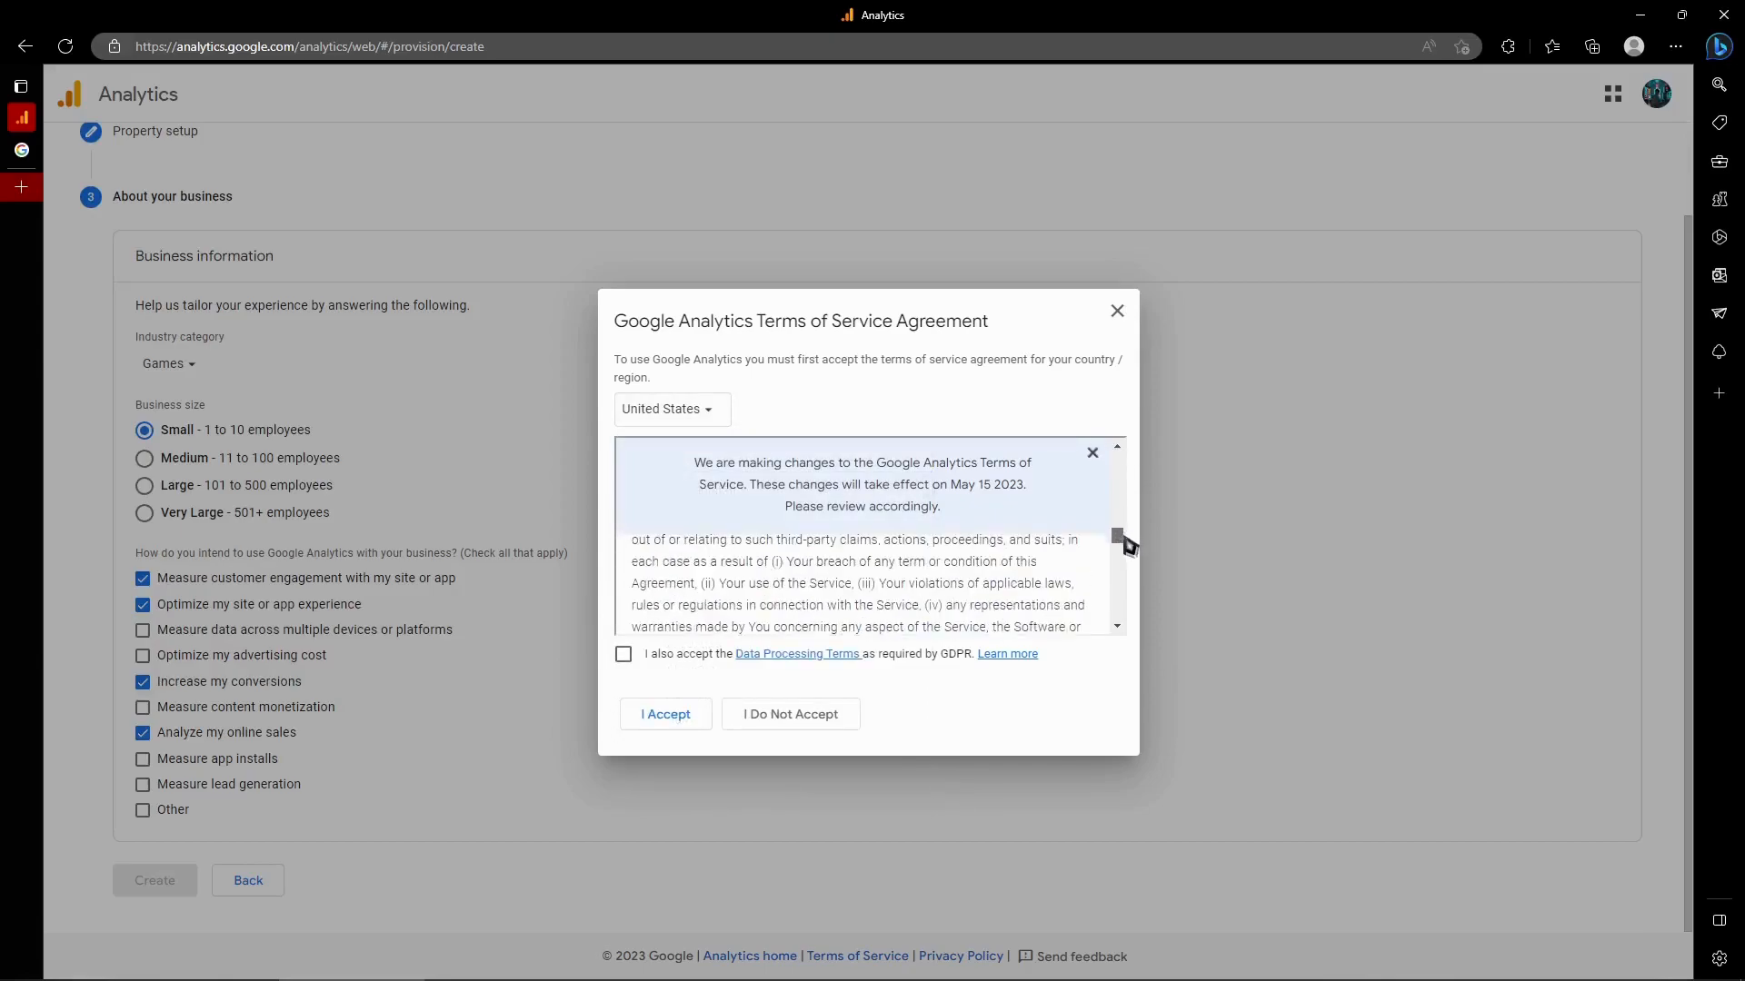
{"action": "left_click_drag", "start_coordinate": [1127, 544], "coordinate": [1121, 557]}
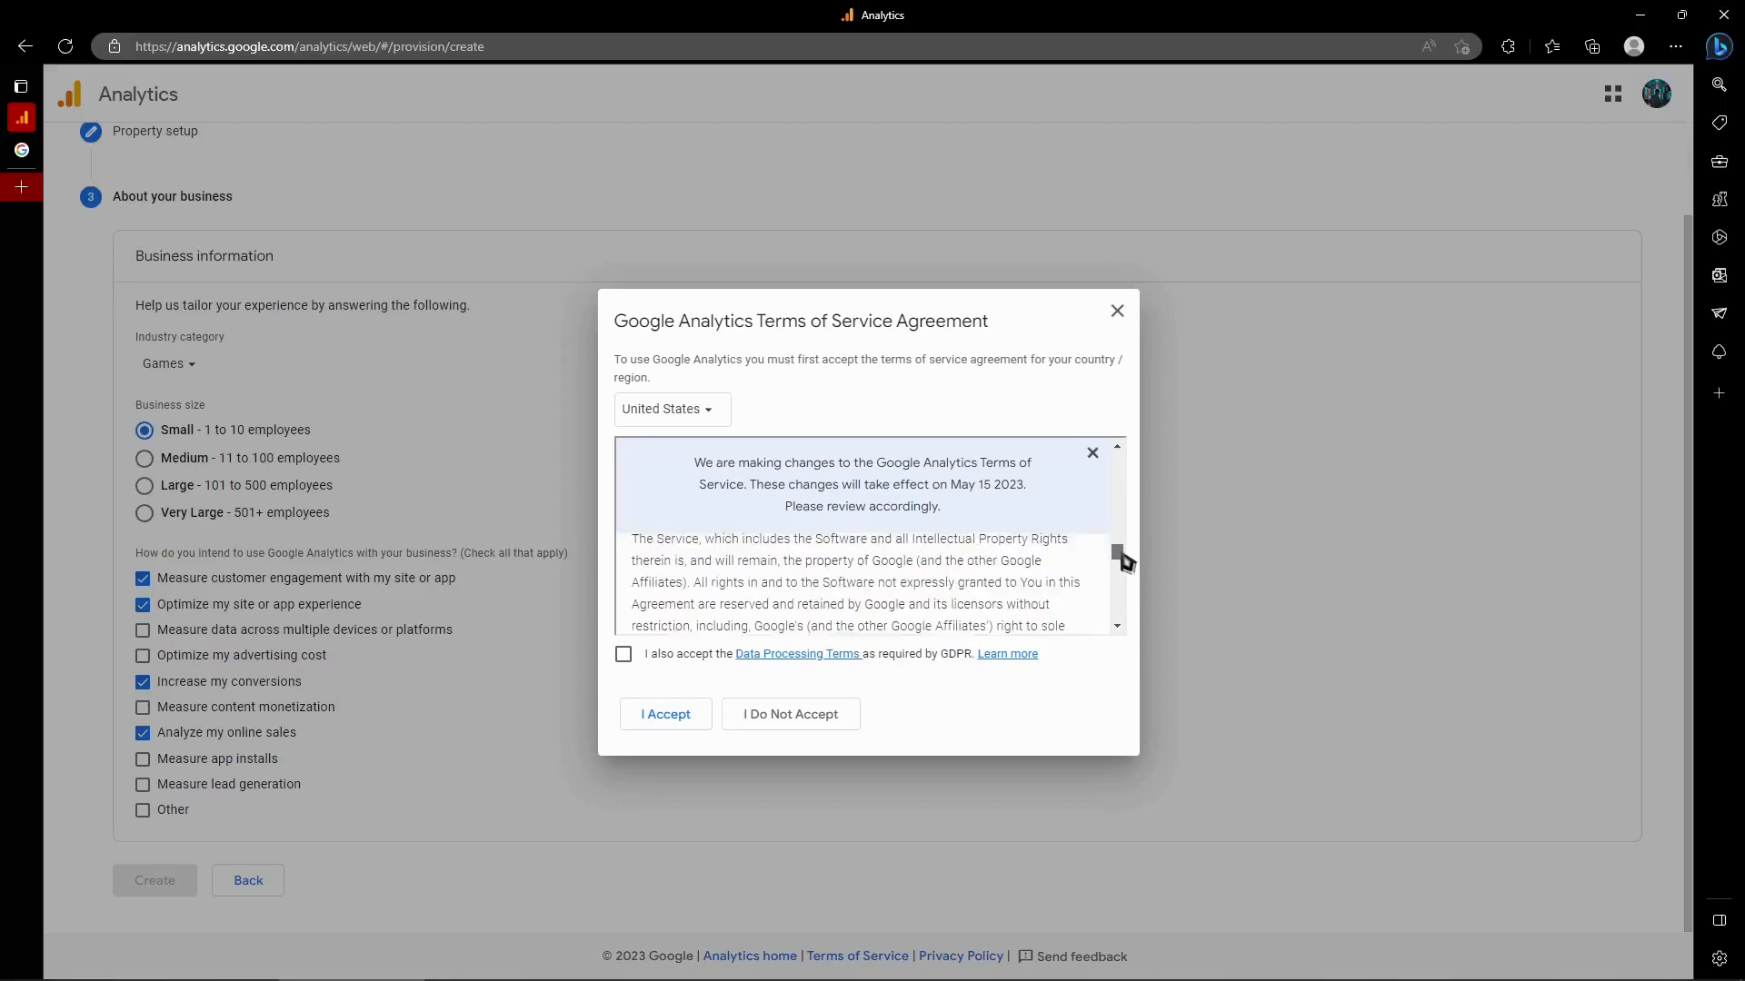
{"action": "left_click", "coordinate": [1096, 459]}
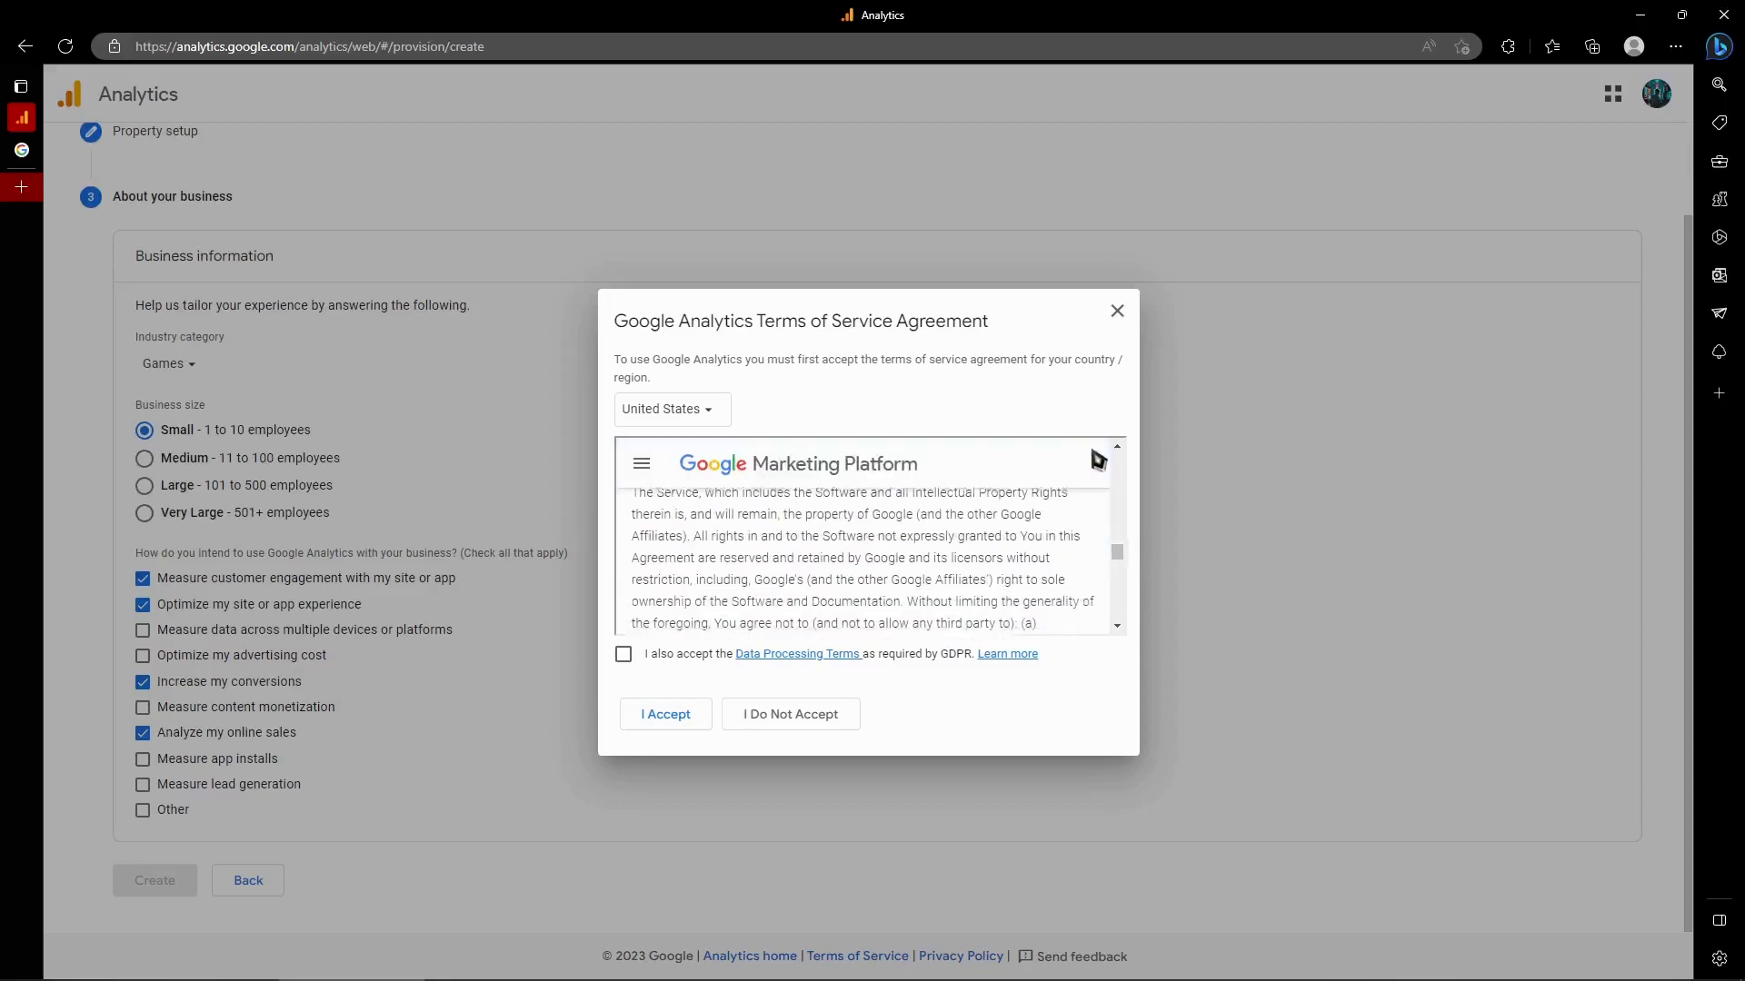
{"action": "left_click_drag", "start_coordinate": [1118, 557], "coordinate": [1078, 609]}
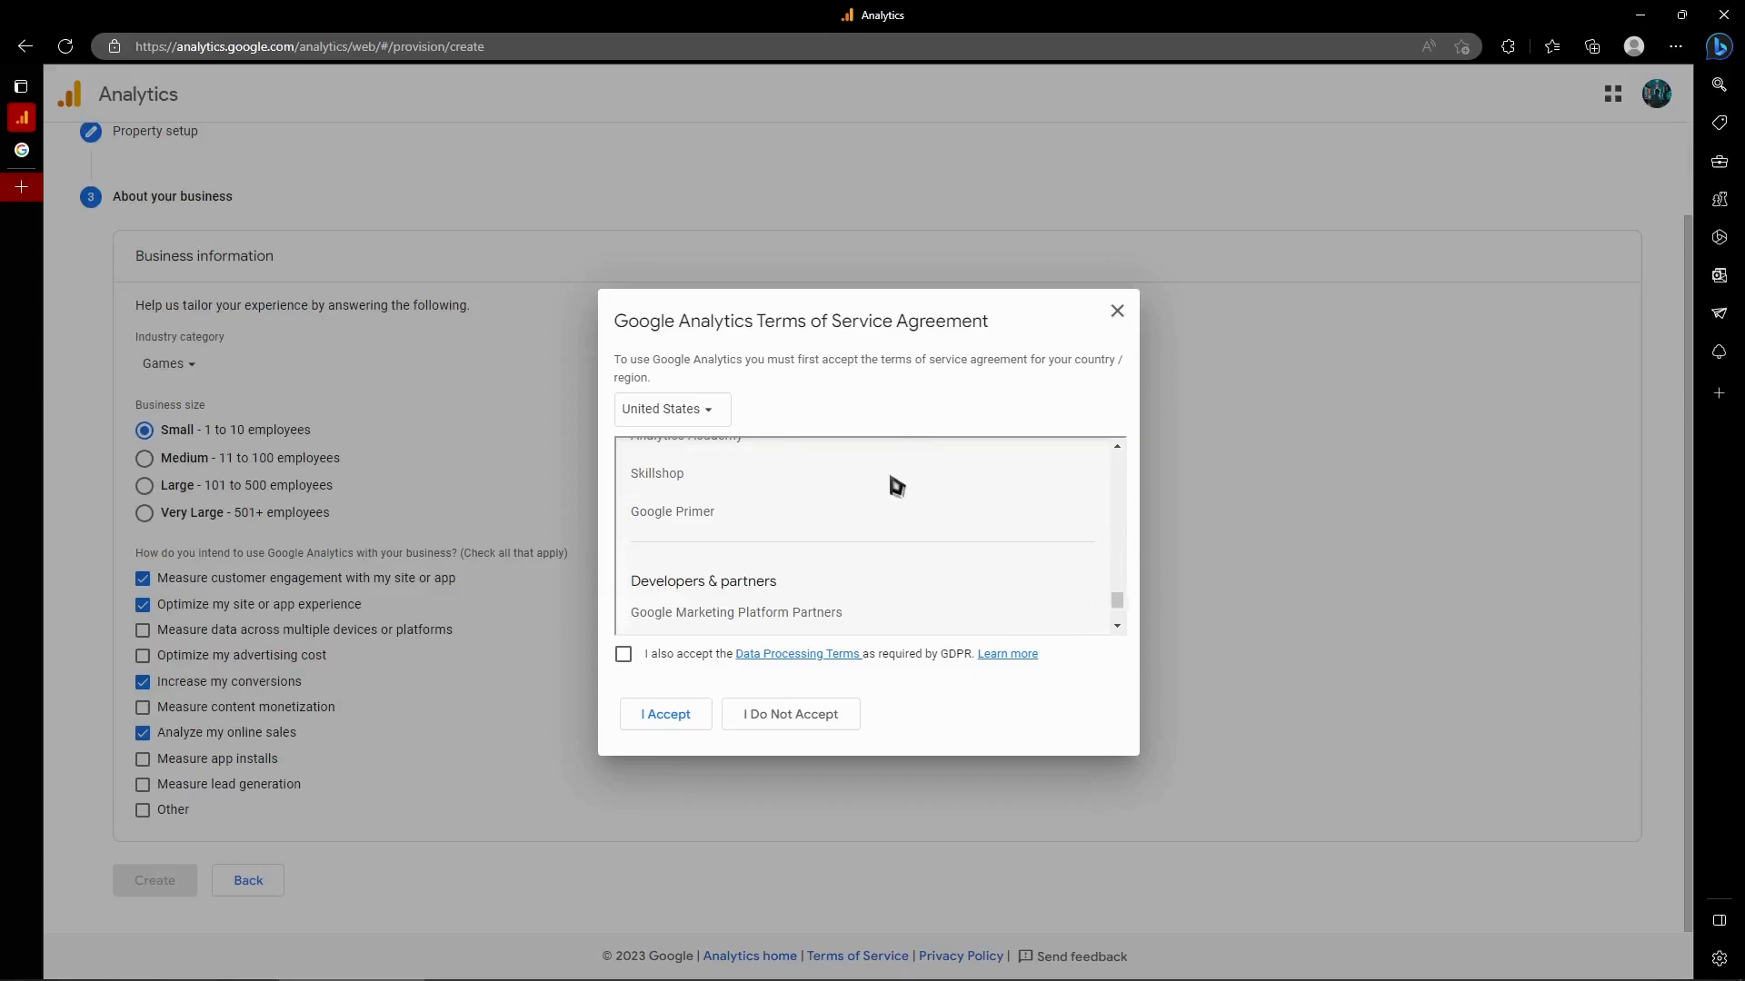
{"action": "scroll", "coordinate": [923, 618], "scroll_direction": "up", "scroll_amount": 2}
{"action": "scroll", "coordinate": [913, 559], "scroll_direction": "up", "scroll_amount": 6}
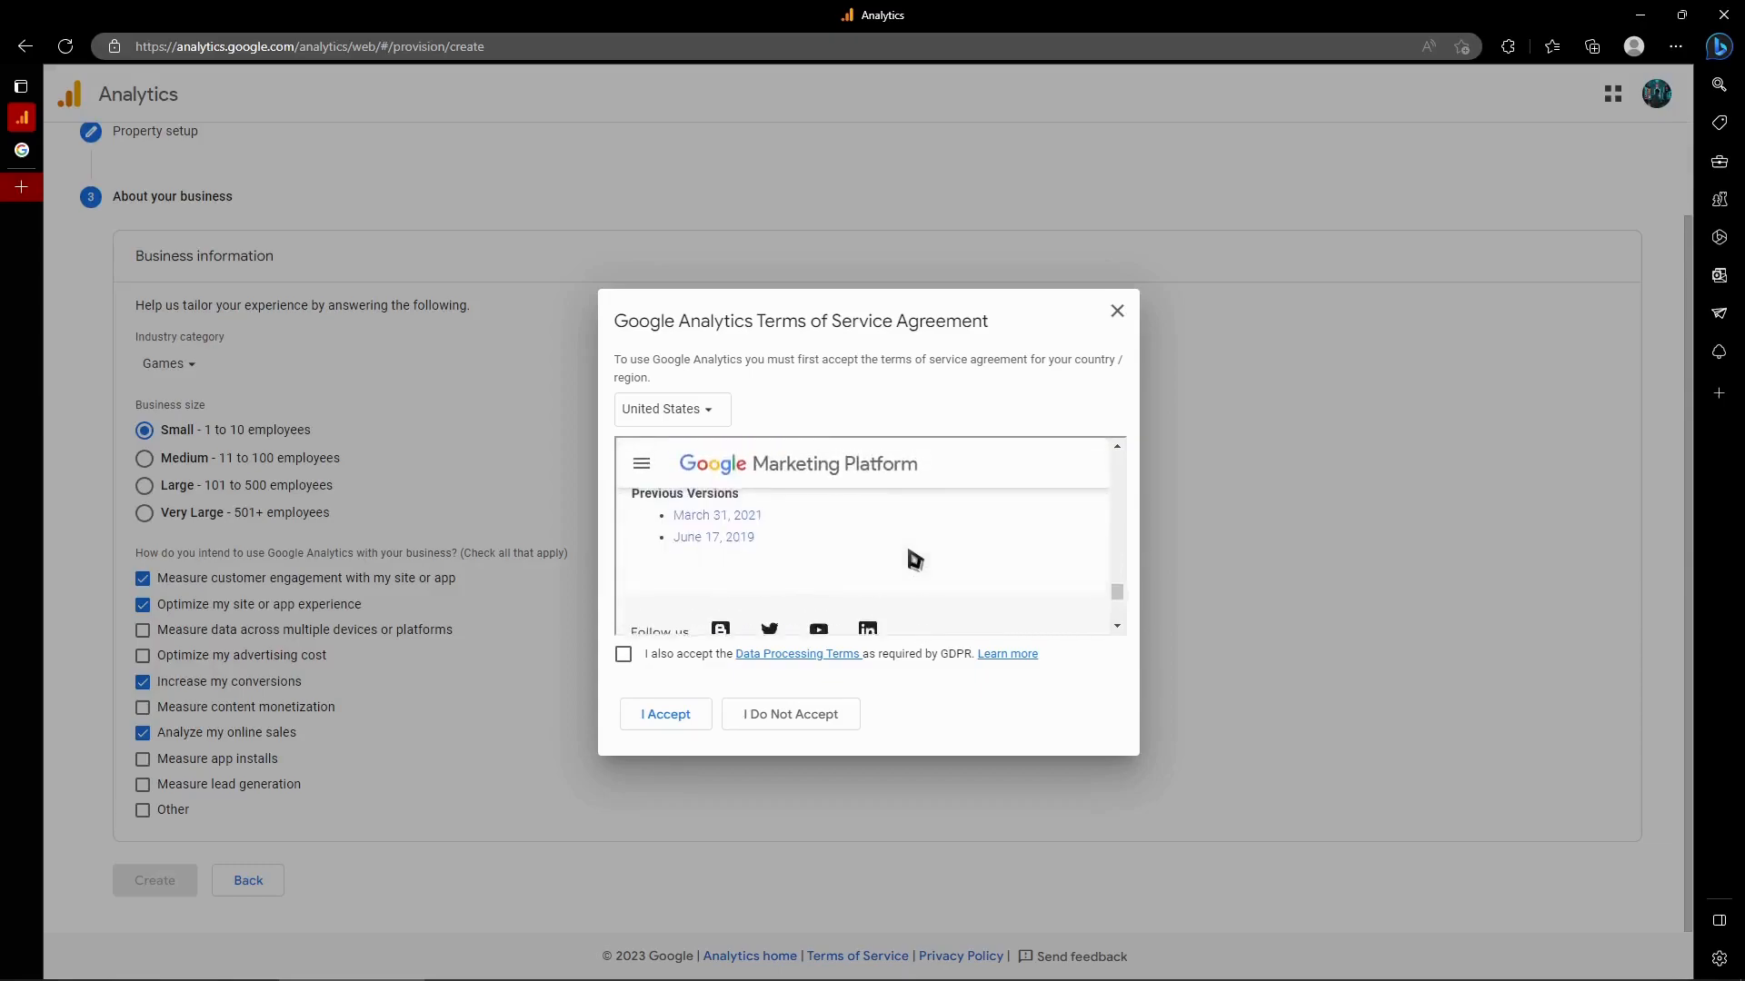
{"action": "scroll", "coordinate": [914, 557], "scroll_direction": "up", "scroll_amount": 2}
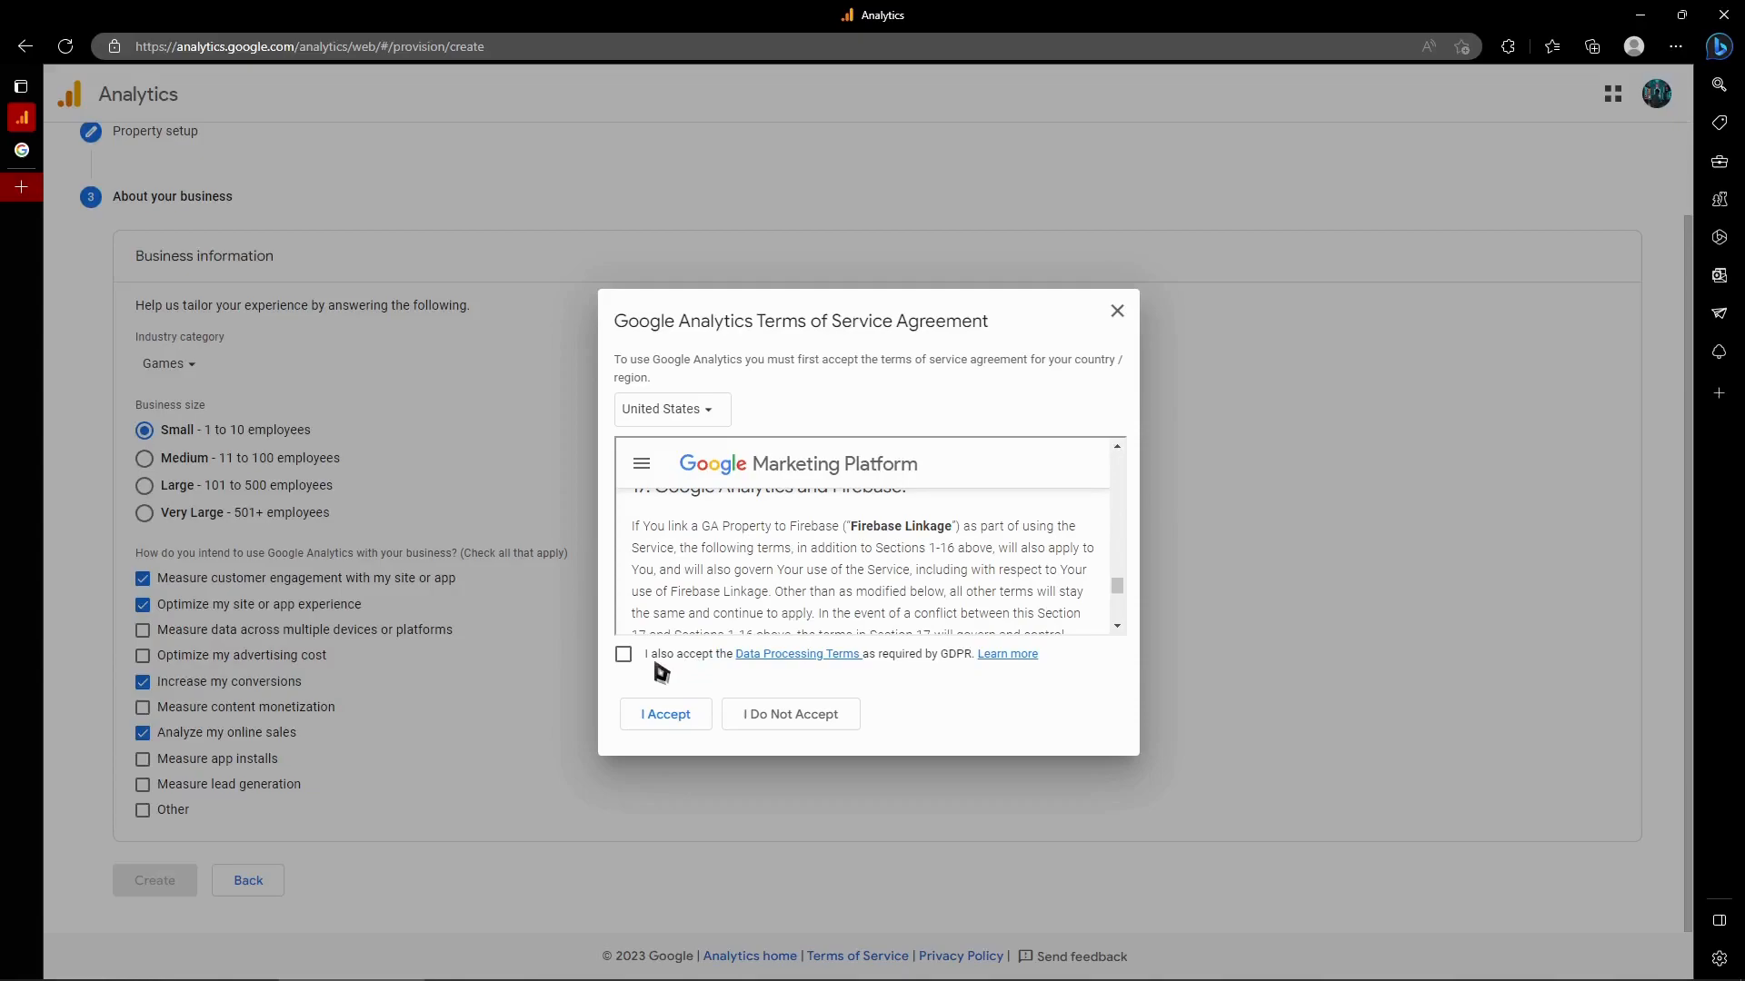
{"action": "scroll", "coordinate": [845, 555], "scroll_direction": "up", "scroll_amount": 5}
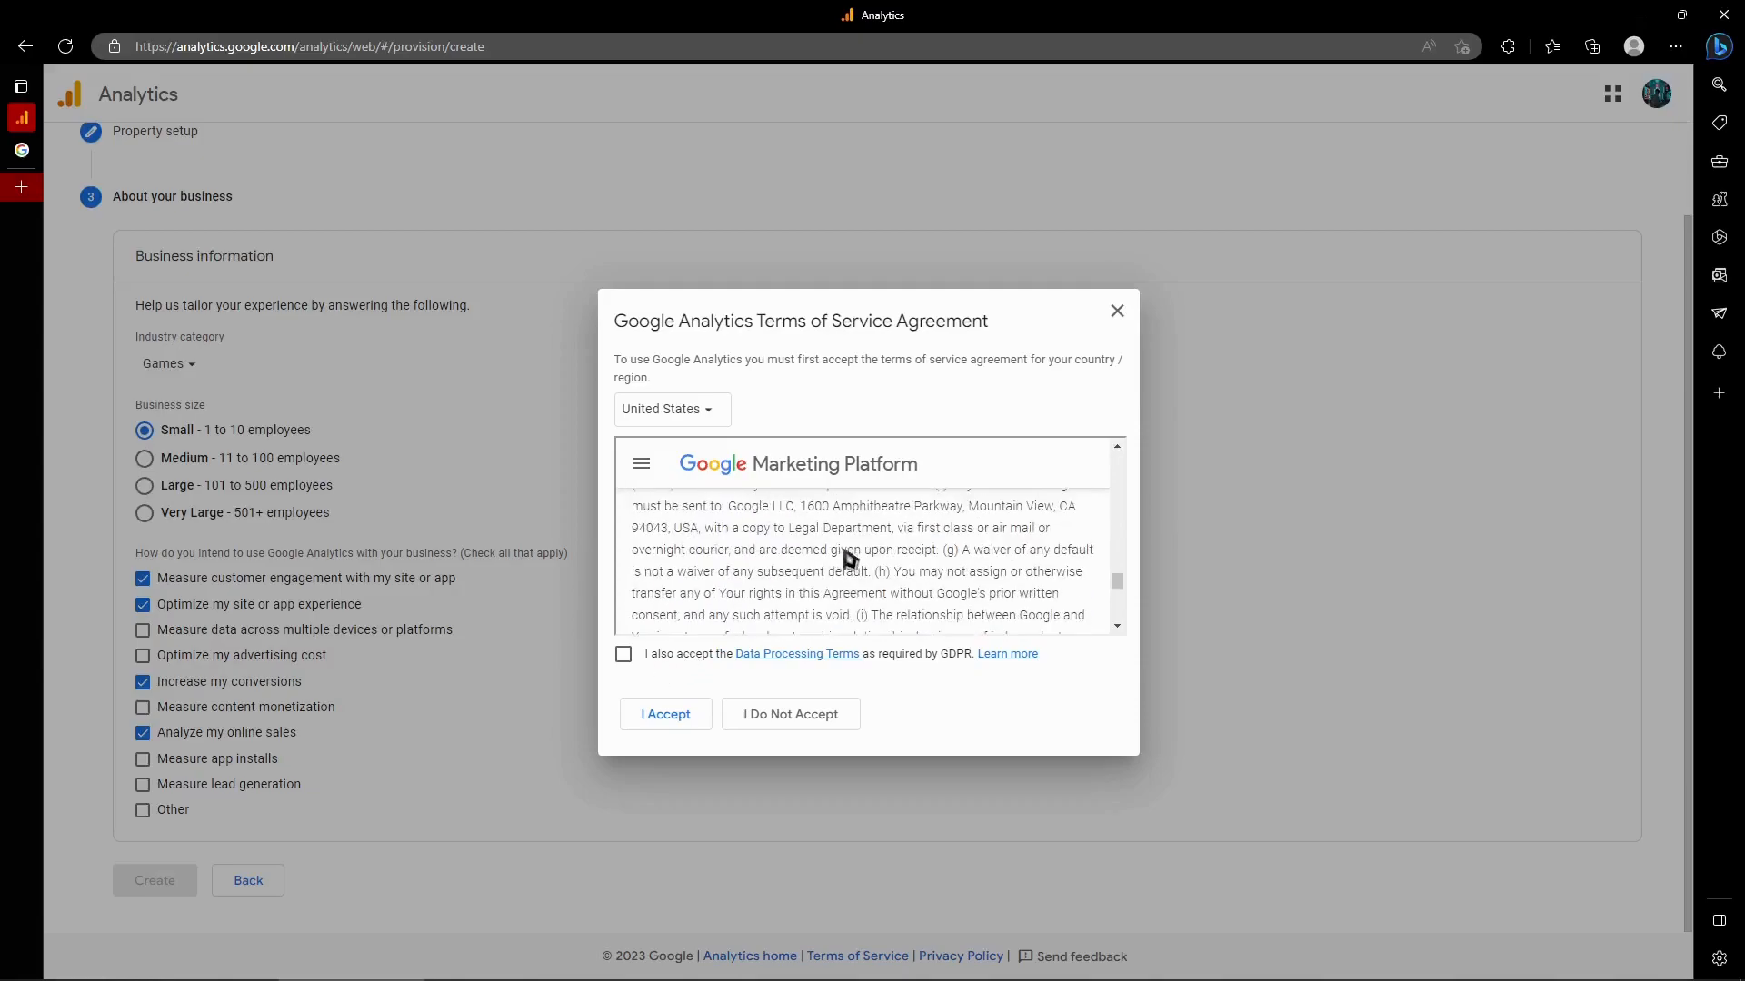
{"action": "scroll", "coordinate": [848, 555], "scroll_direction": "up", "scroll_amount": 5}
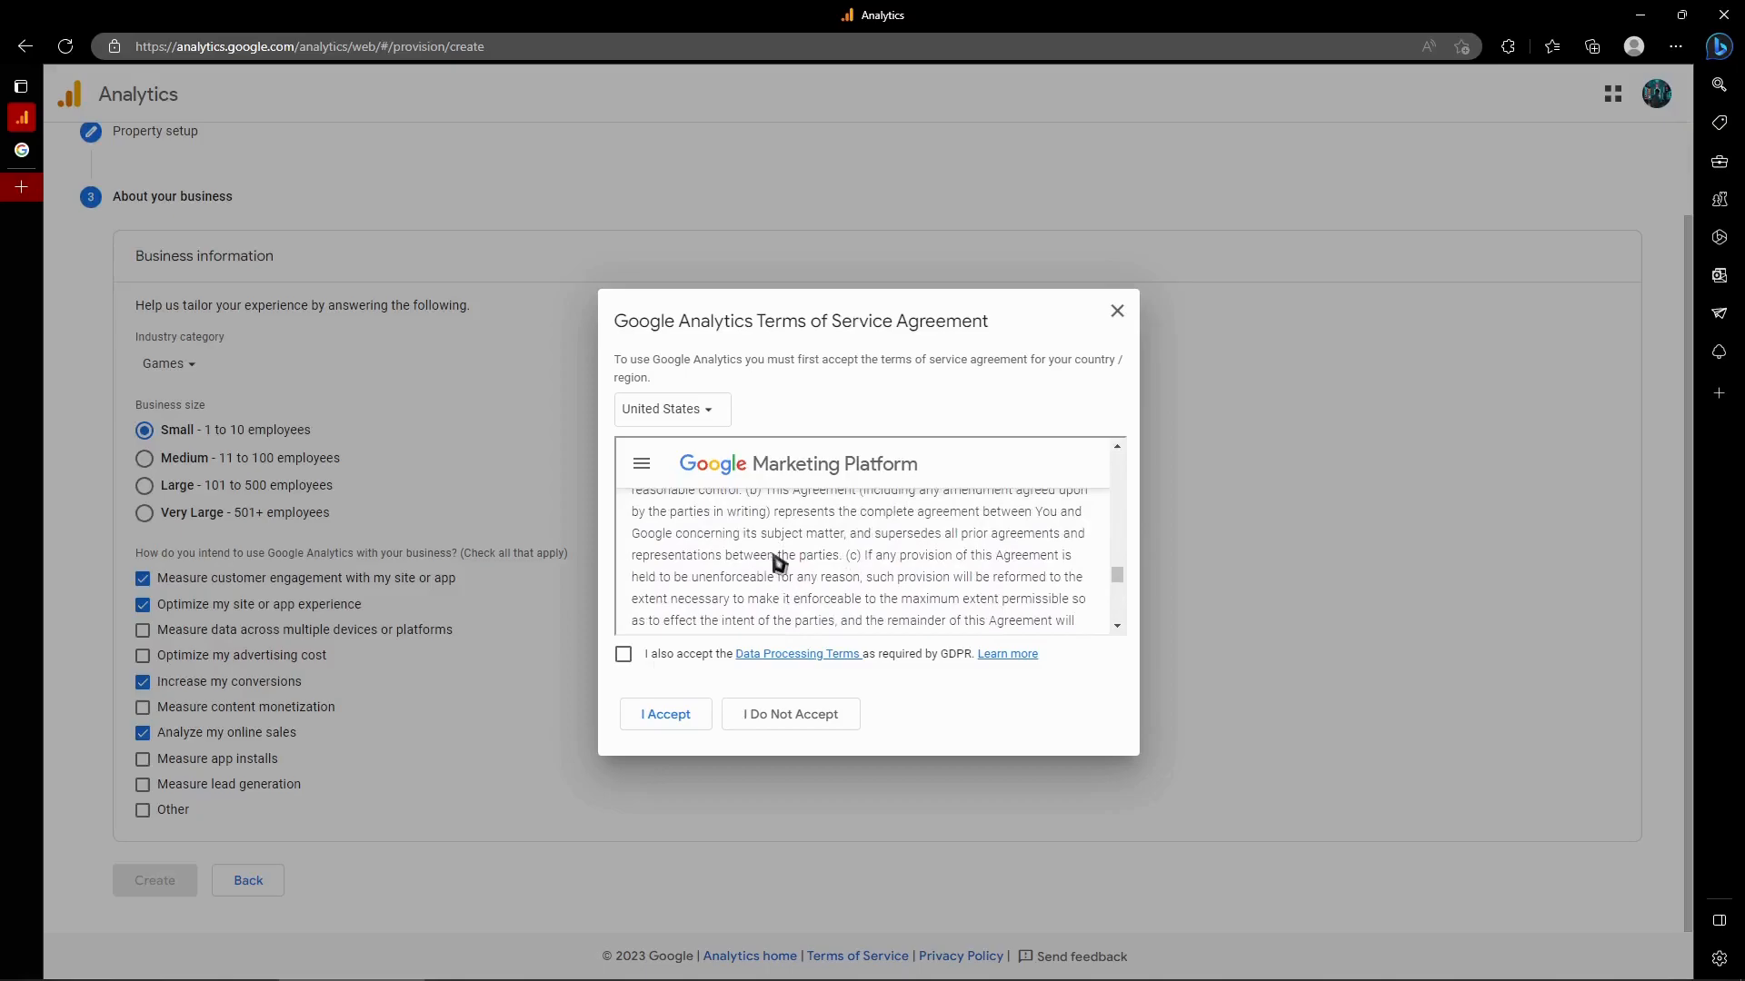
Step: Accept the Data Processing Terms required by GDPR together with the Google Analytics Terms of Service Agreement
{"action": "scroll", "coordinate": [782, 561], "scroll_direction": "down", "scroll_amount": 1}
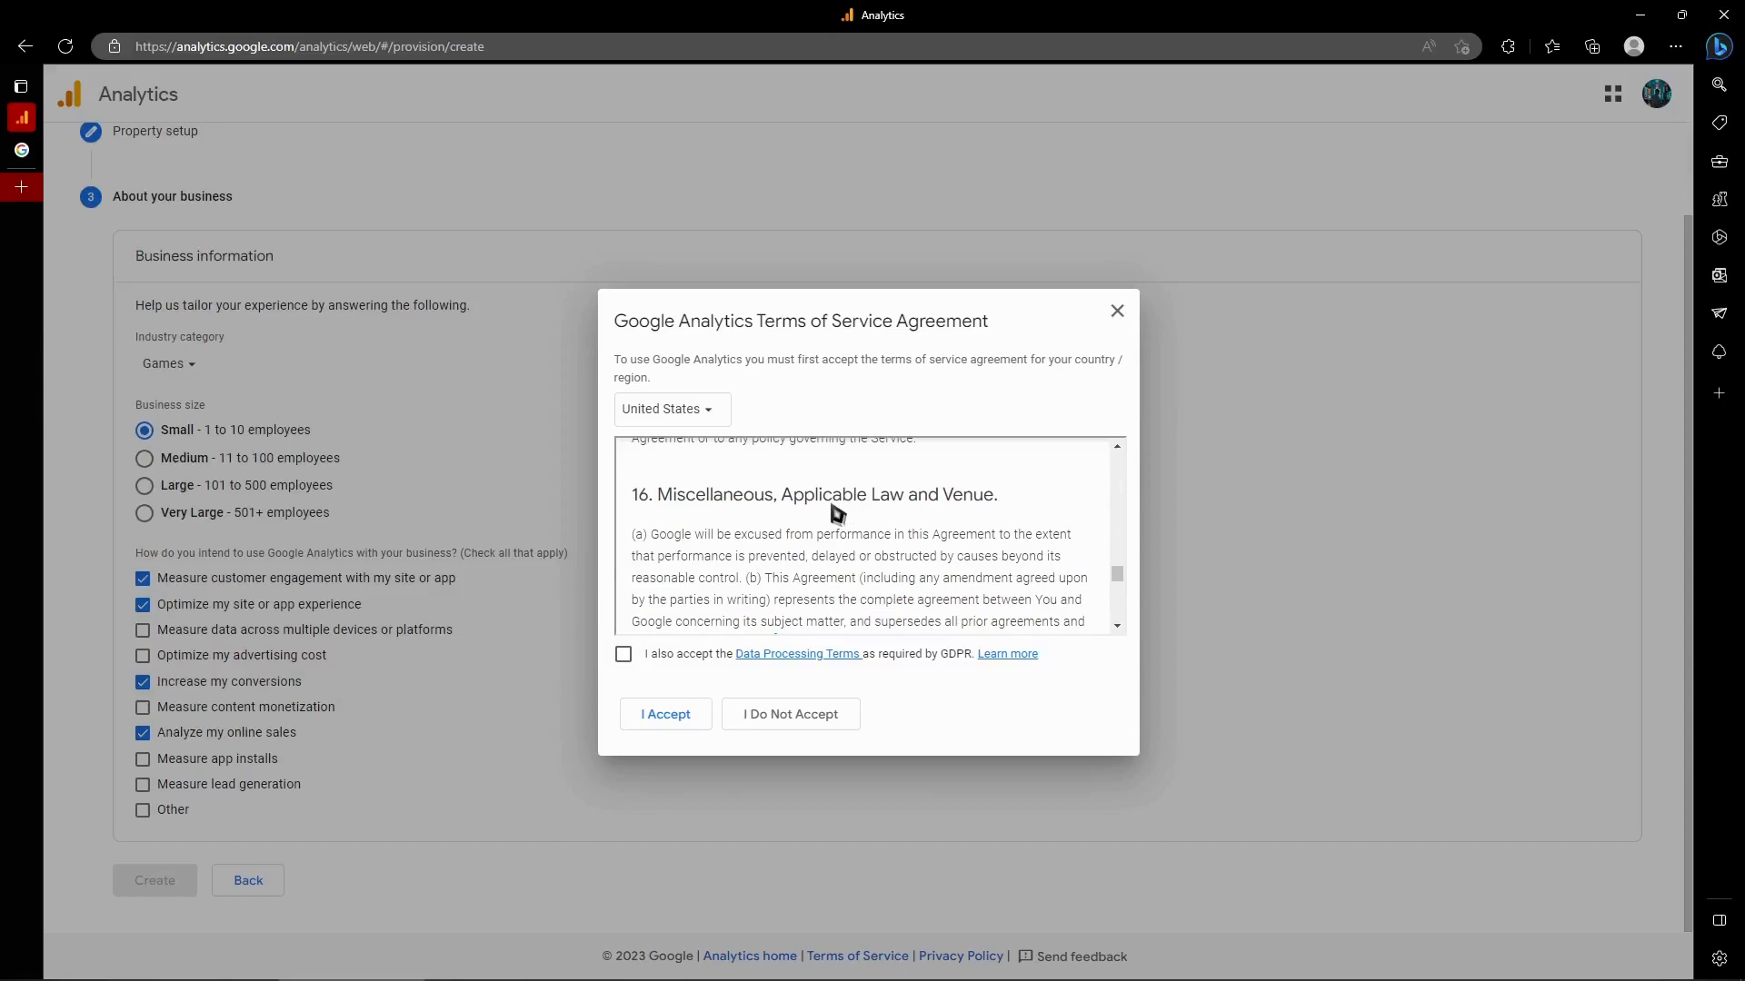
{"action": "left_click", "coordinate": [624, 656]}
{"action": "left_click", "coordinate": [697, 713]}
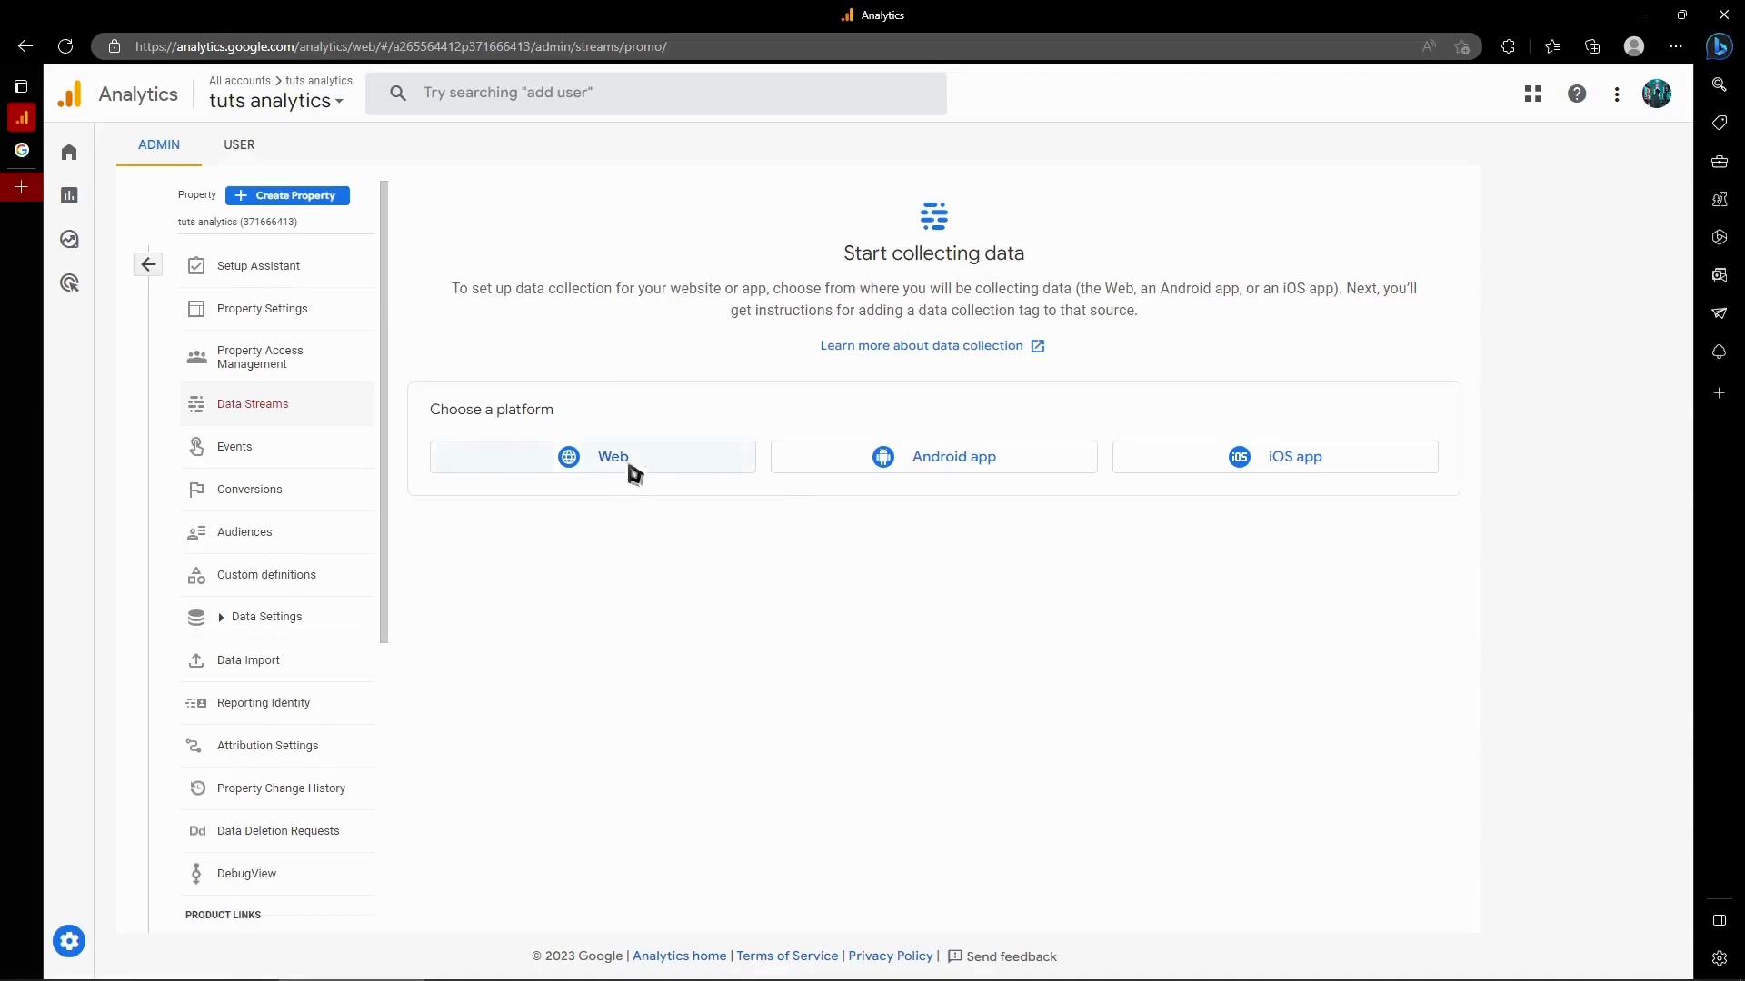
{"action": "left_click", "coordinate": [650, 455]}
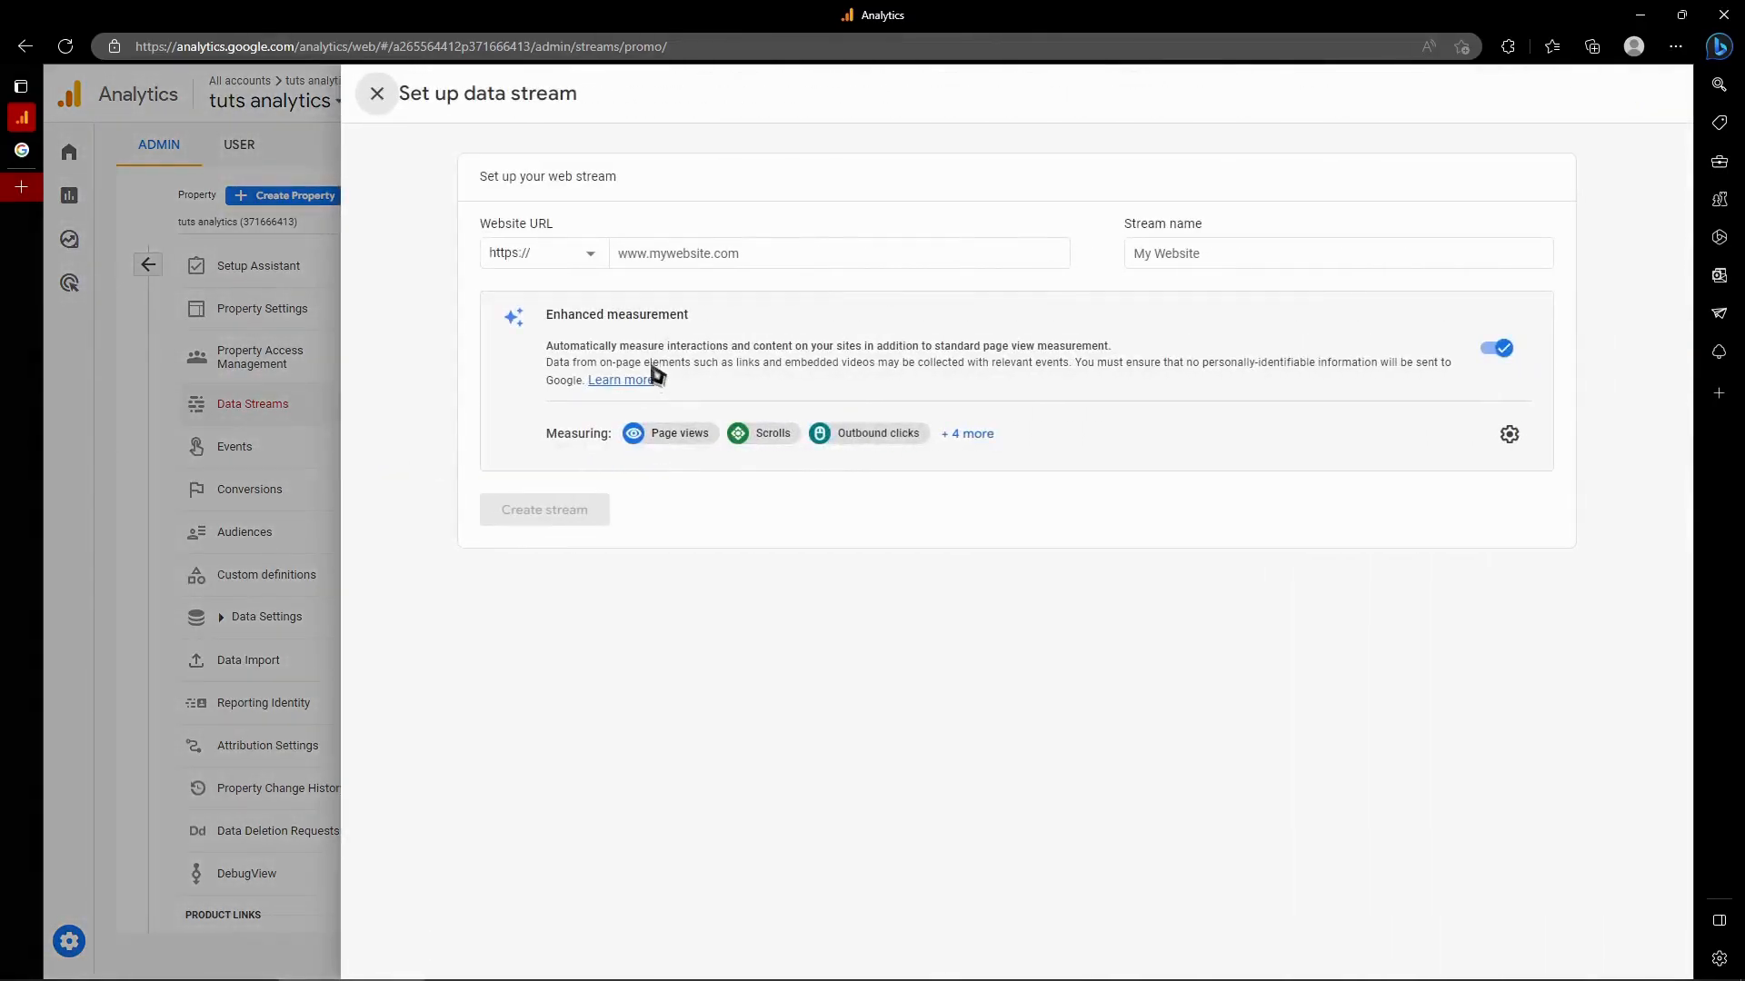
{"action": "left_click", "coordinate": [627, 262]}
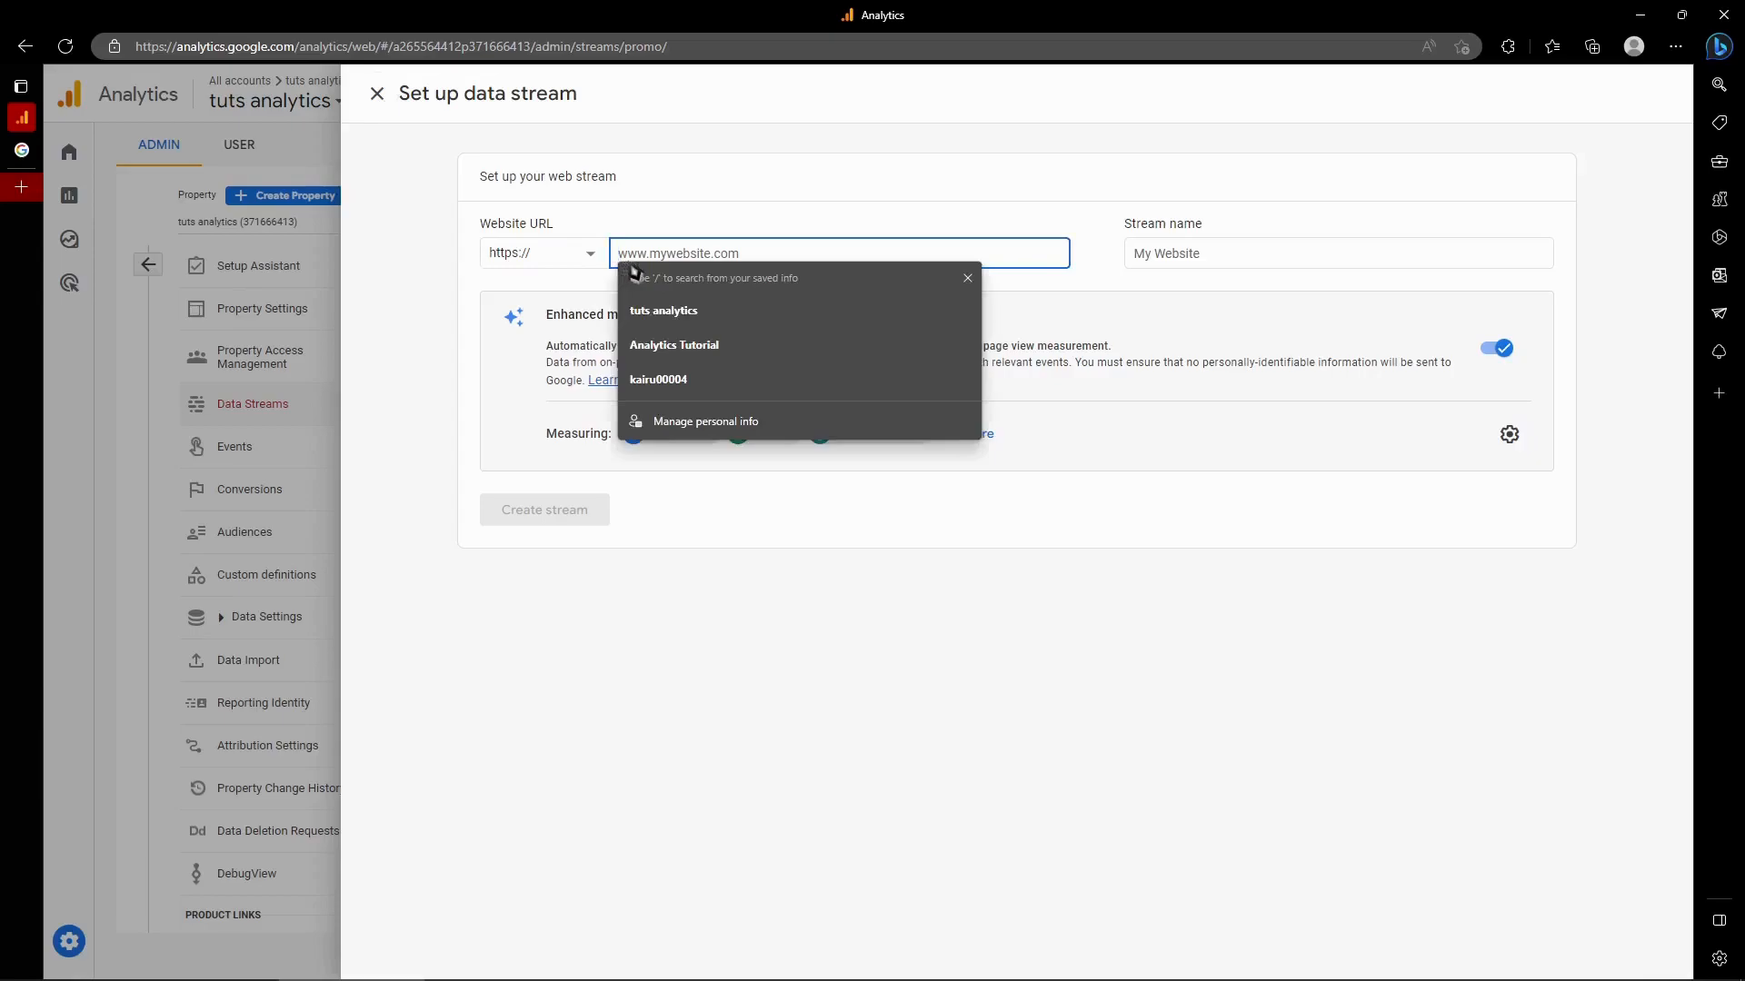
{"action": "type", "text": "tuut"}
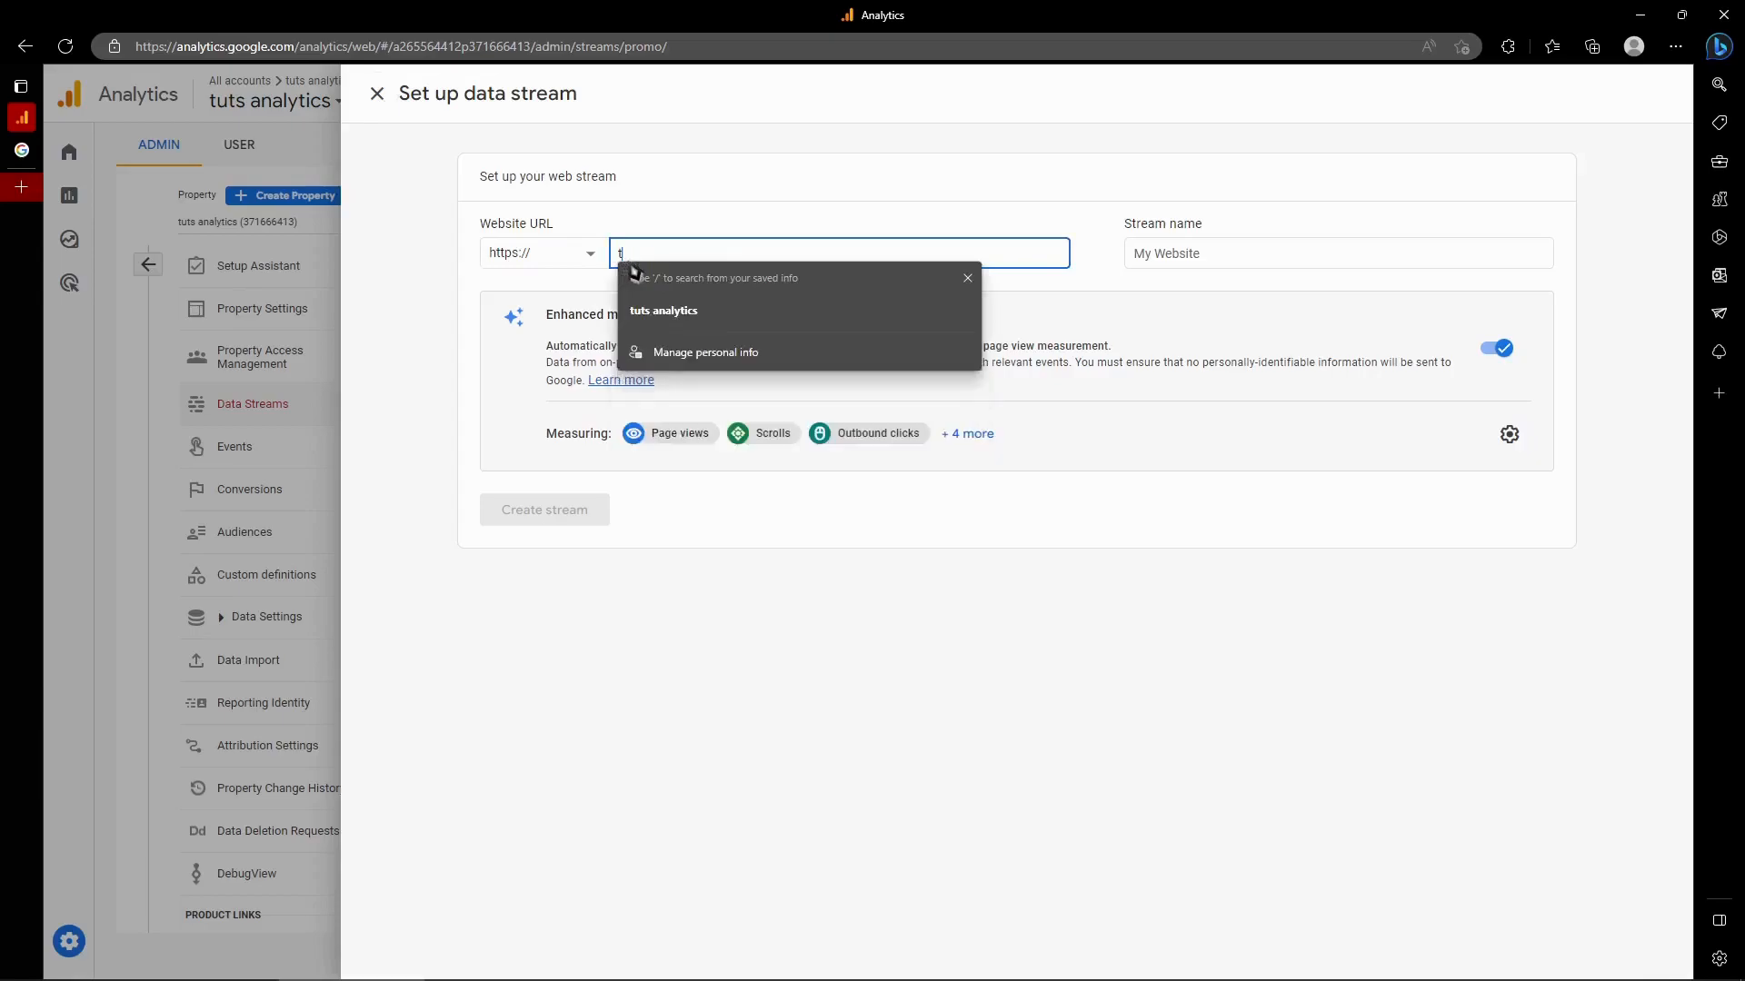
{"action": "key", "text": "BackSpace"}
{"action": "type", "text": "ts-aanalytics.com"}
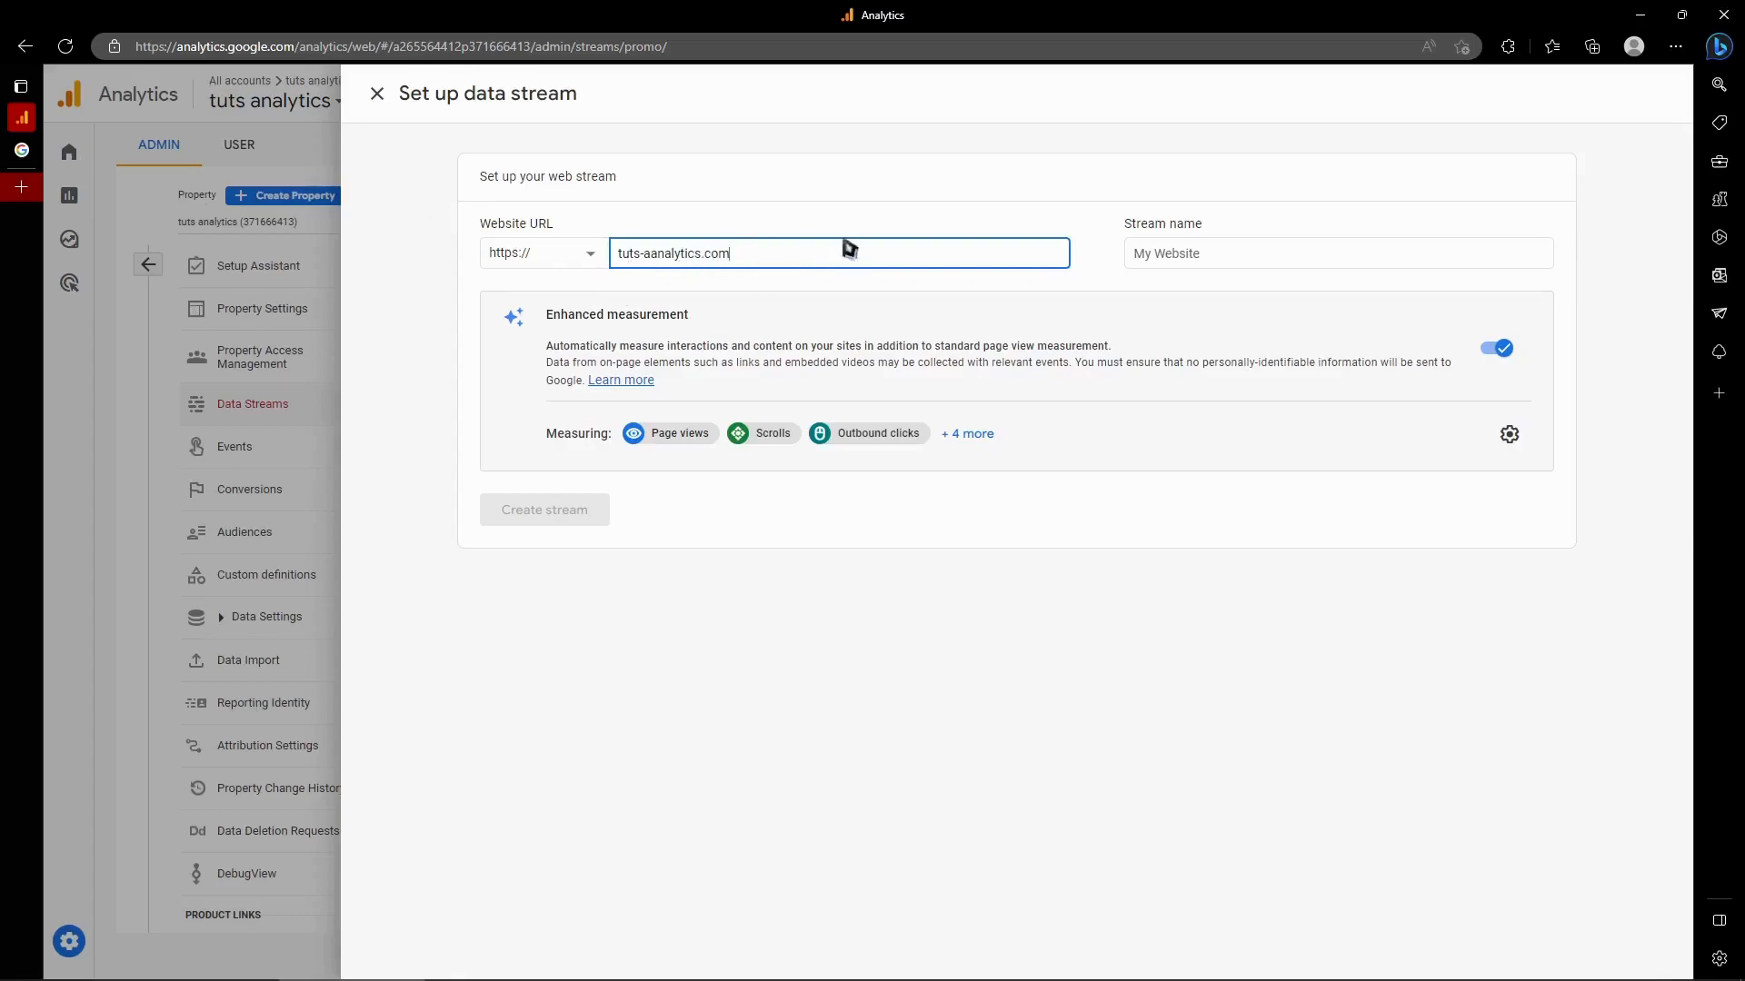
{"action": "left_click", "coordinate": [1152, 259]}
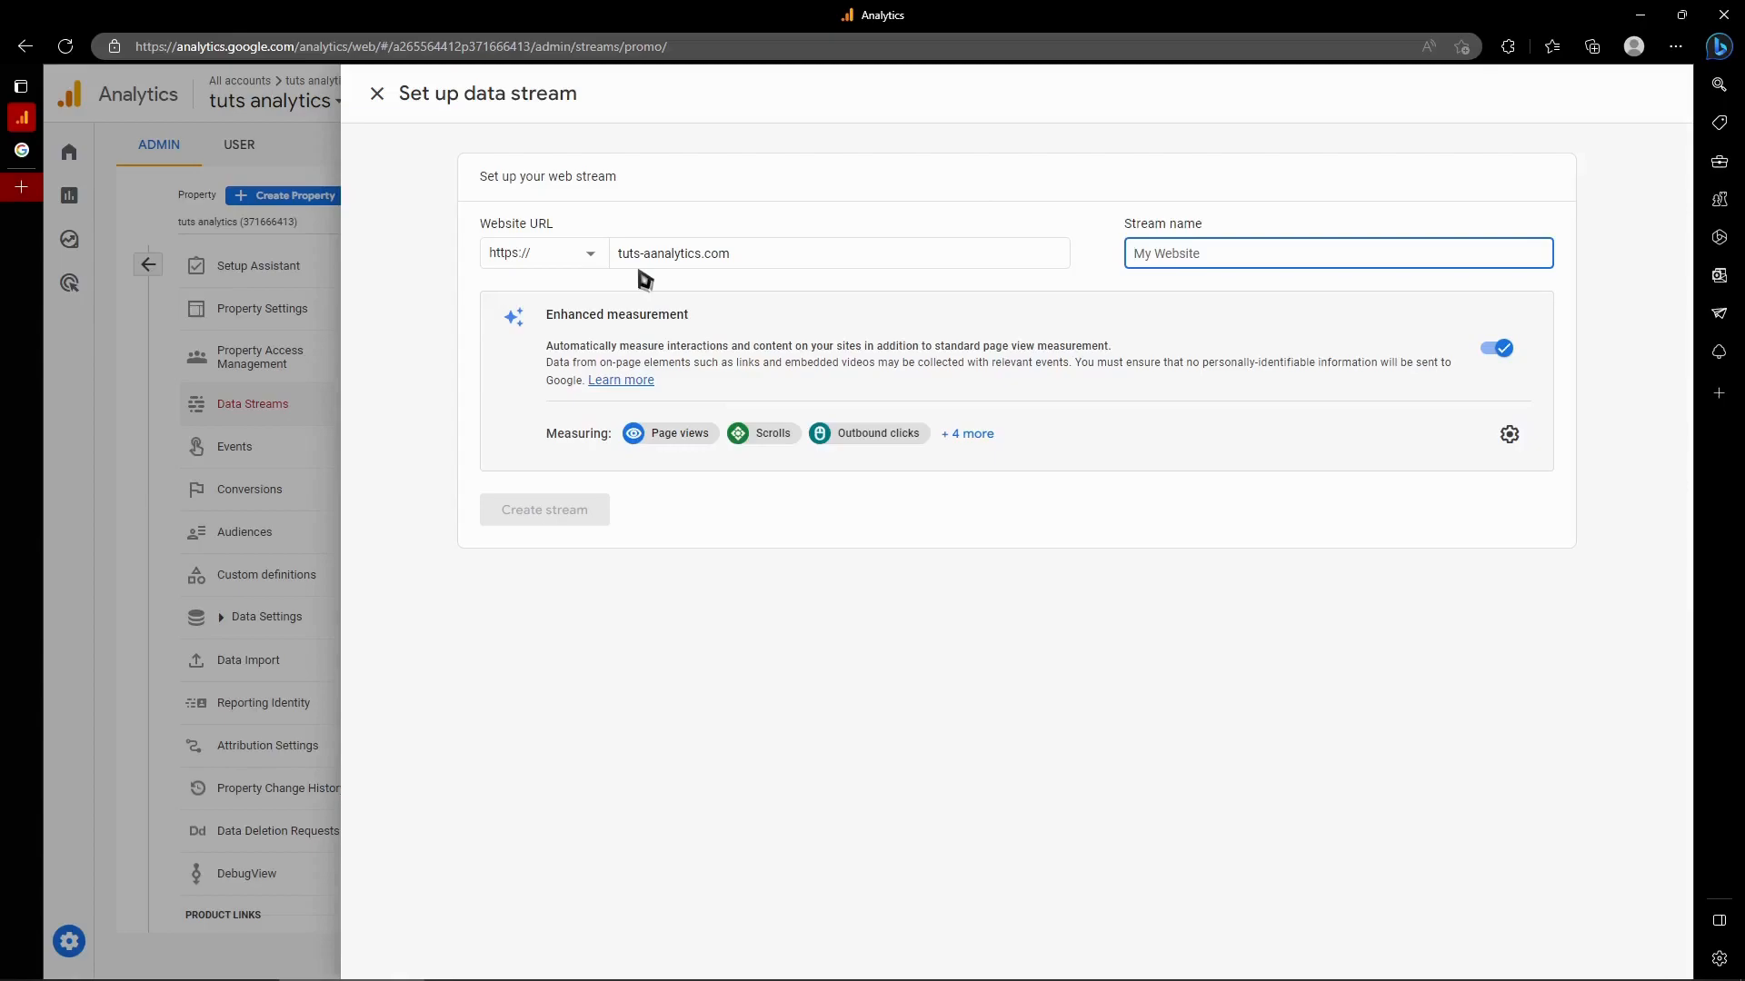
{"action": "type", "text": "tuts analytics"}
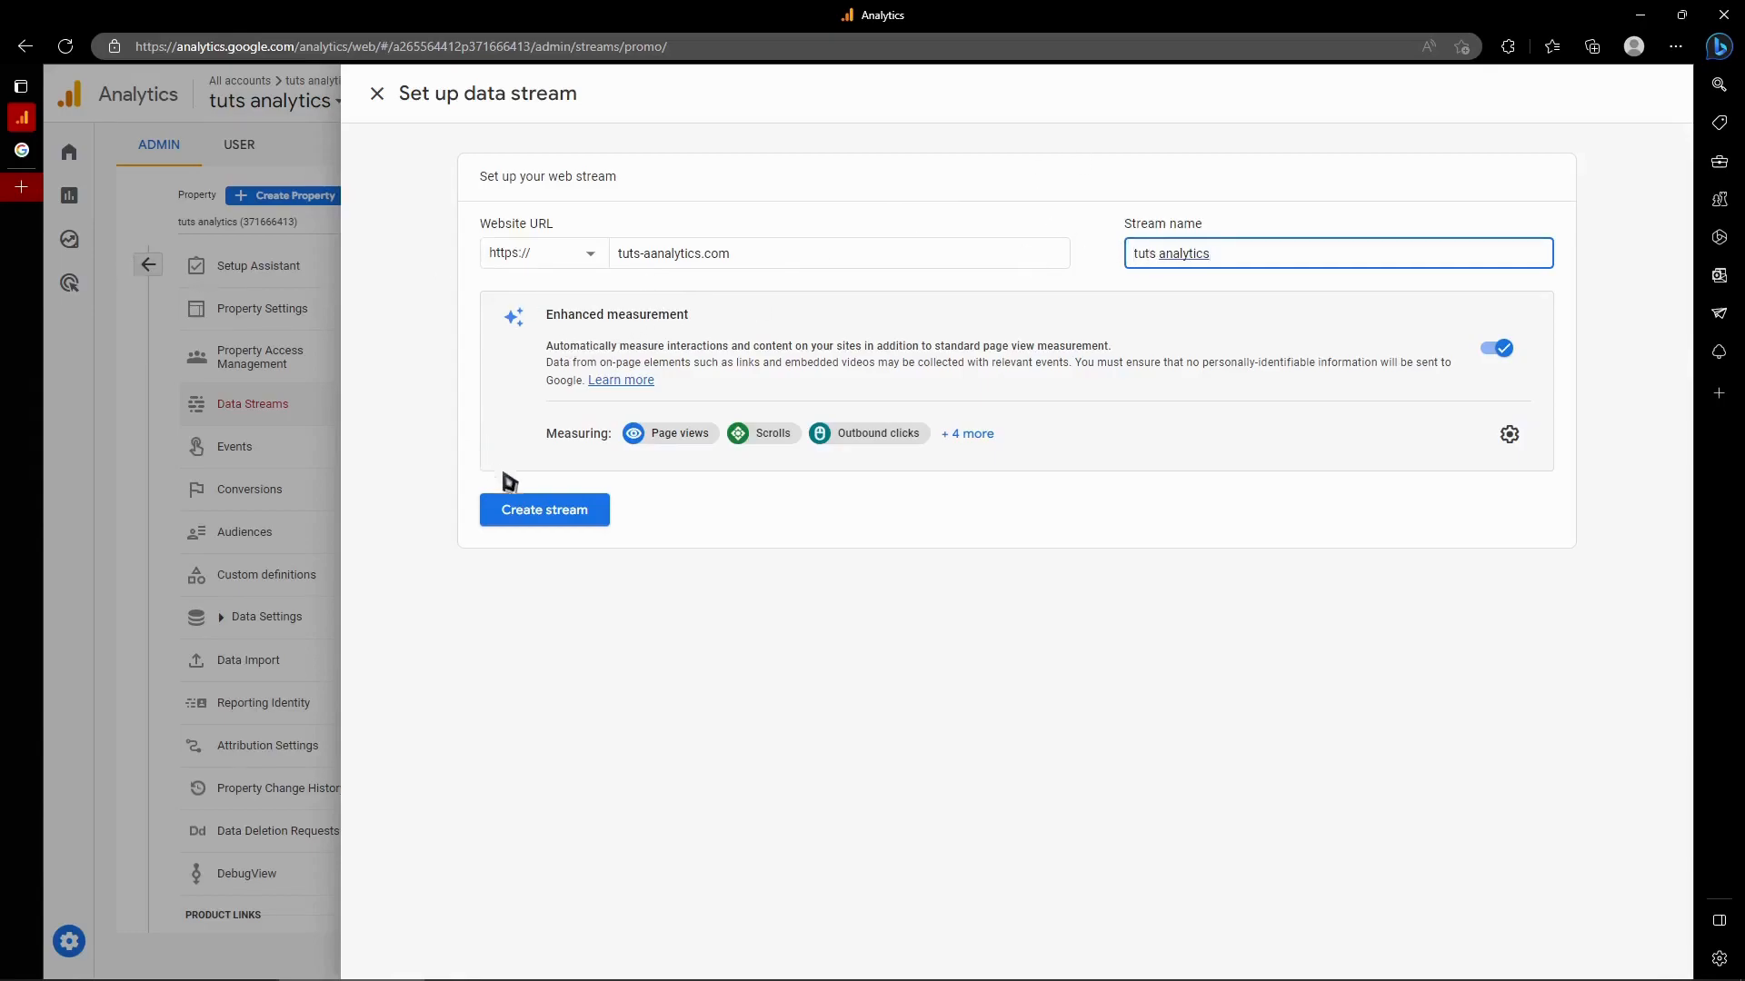
{"action": "left_click", "coordinate": [579, 516]}
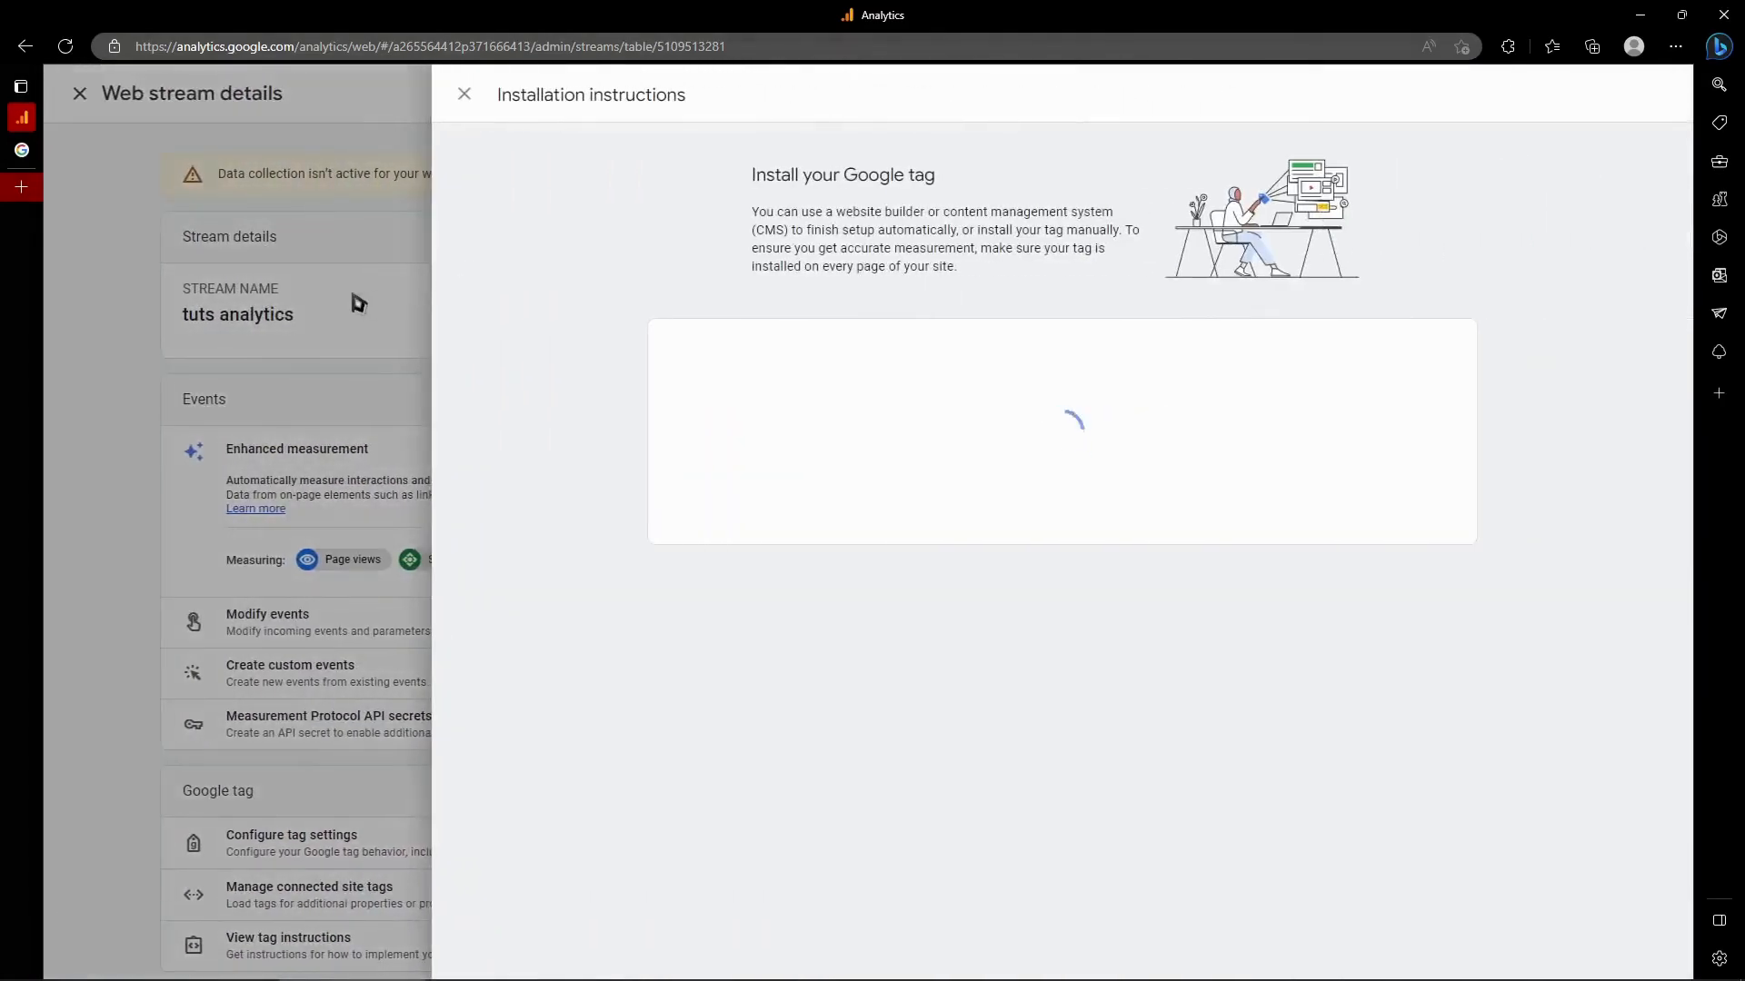
{"action": "left_click", "coordinate": [357, 302]}
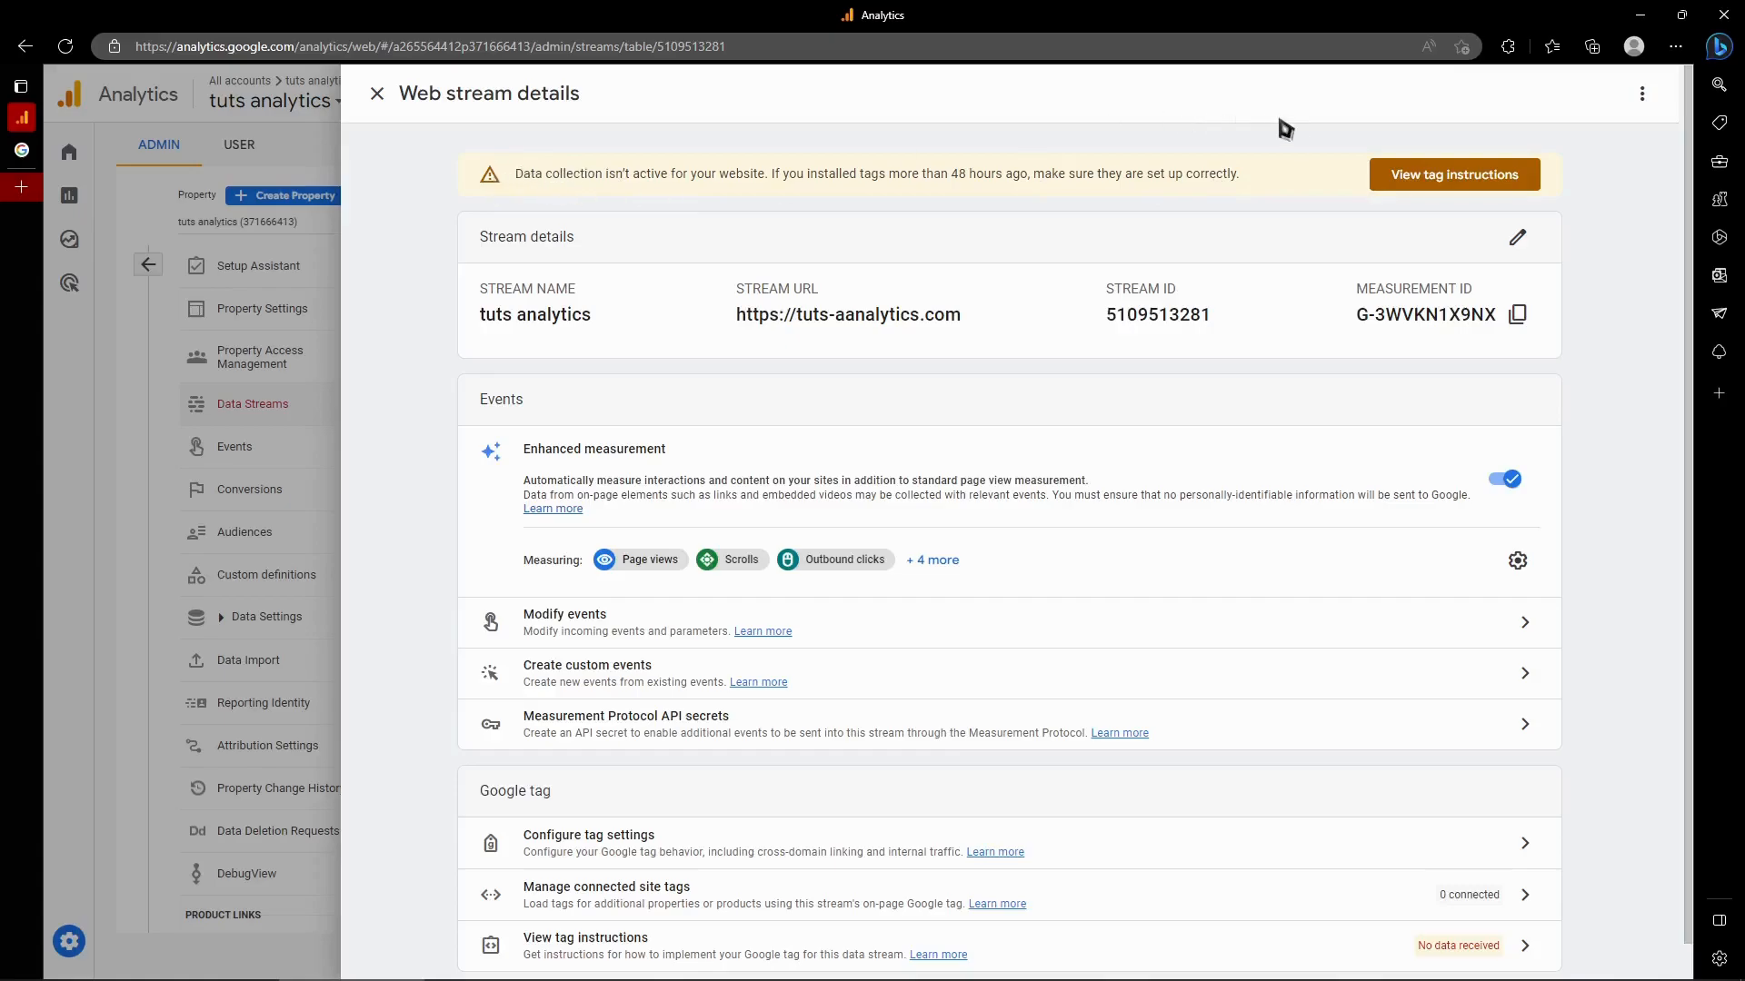
{"action": "left_click", "coordinate": [1433, 183]}
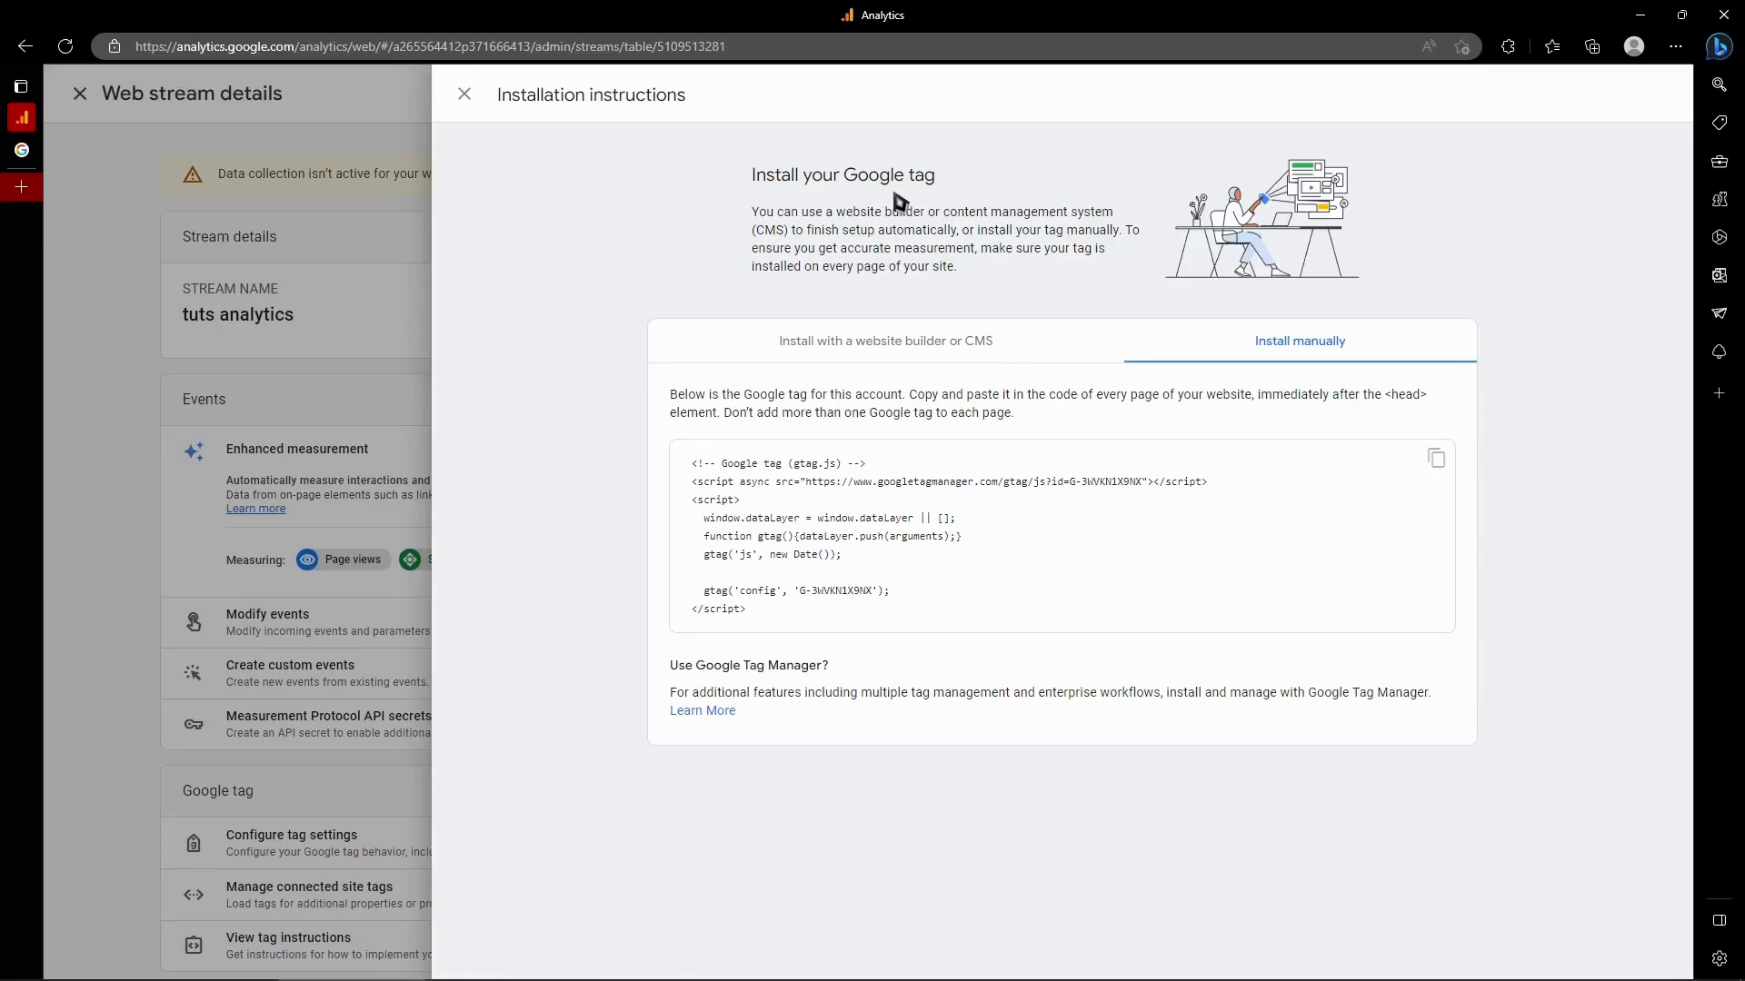
{"action": "left_click", "coordinate": [805, 344]}
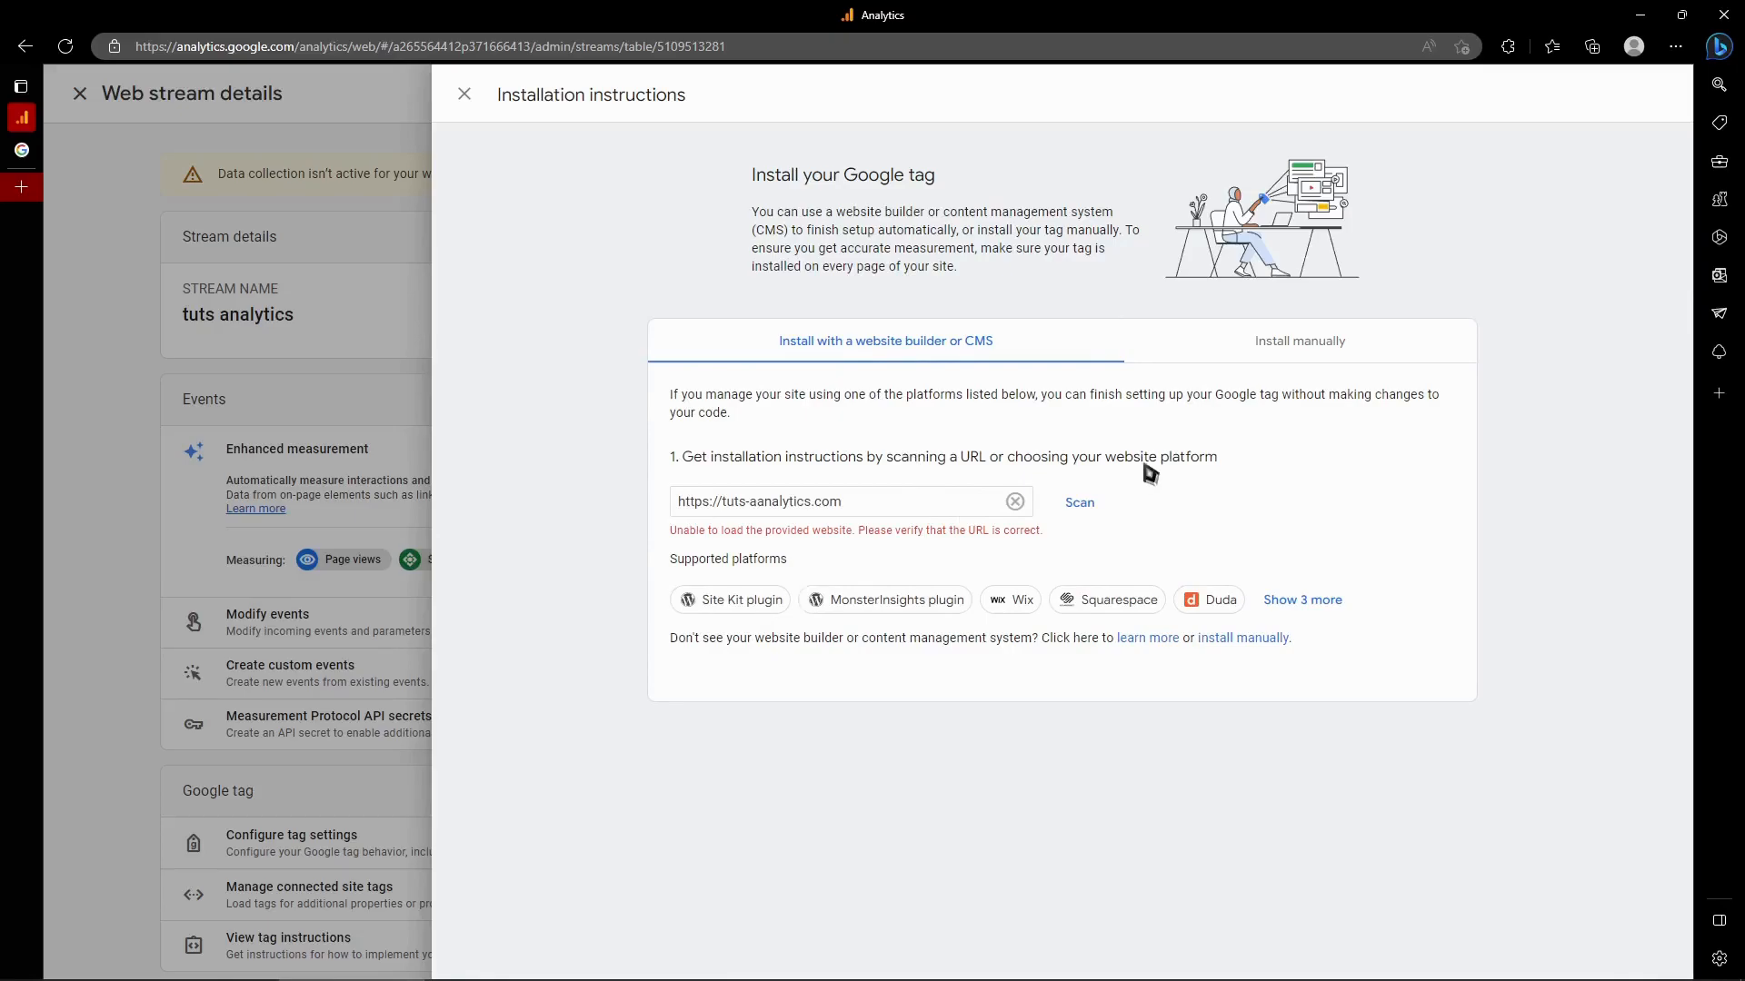
{"action": "left_click", "coordinate": [1099, 505]}
{"action": "left_click_drag", "start_coordinate": [695, 535], "coordinate": [963, 550]}
{"action": "left_click", "coordinate": [929, 567]}
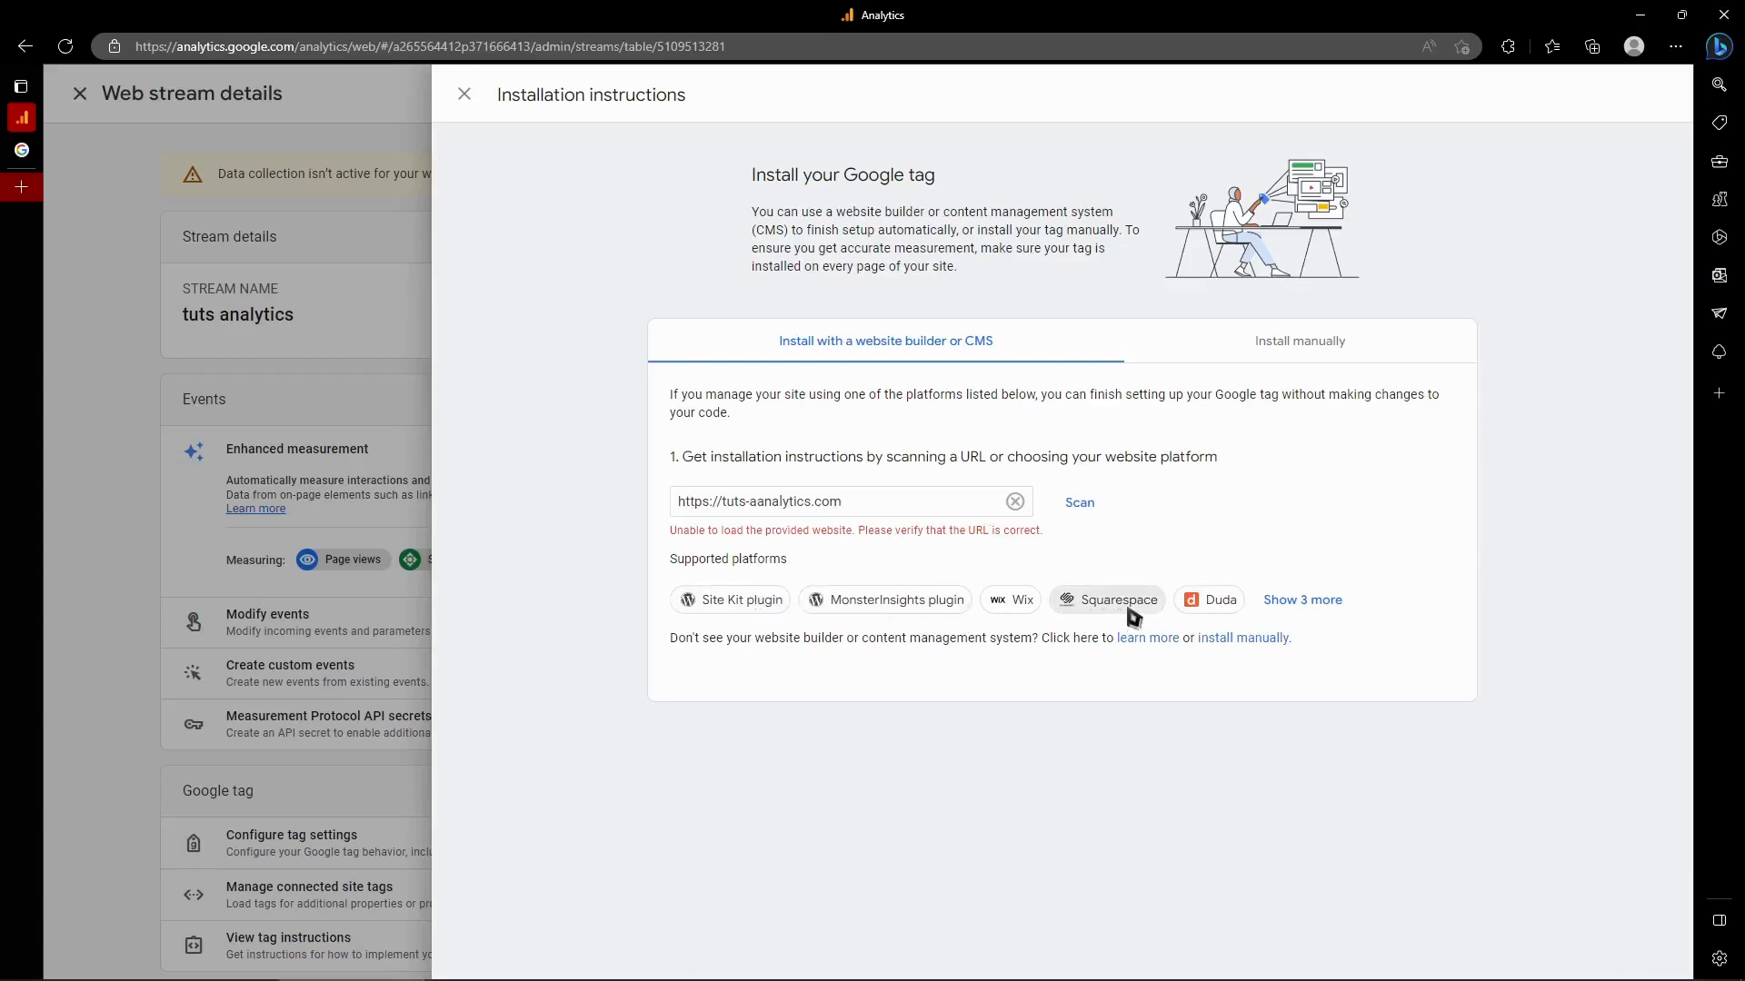
Step: Look through the full list of supported website platforms and close it without choosing one
{"action": "left_click", "coordinate": [1336, 607]}
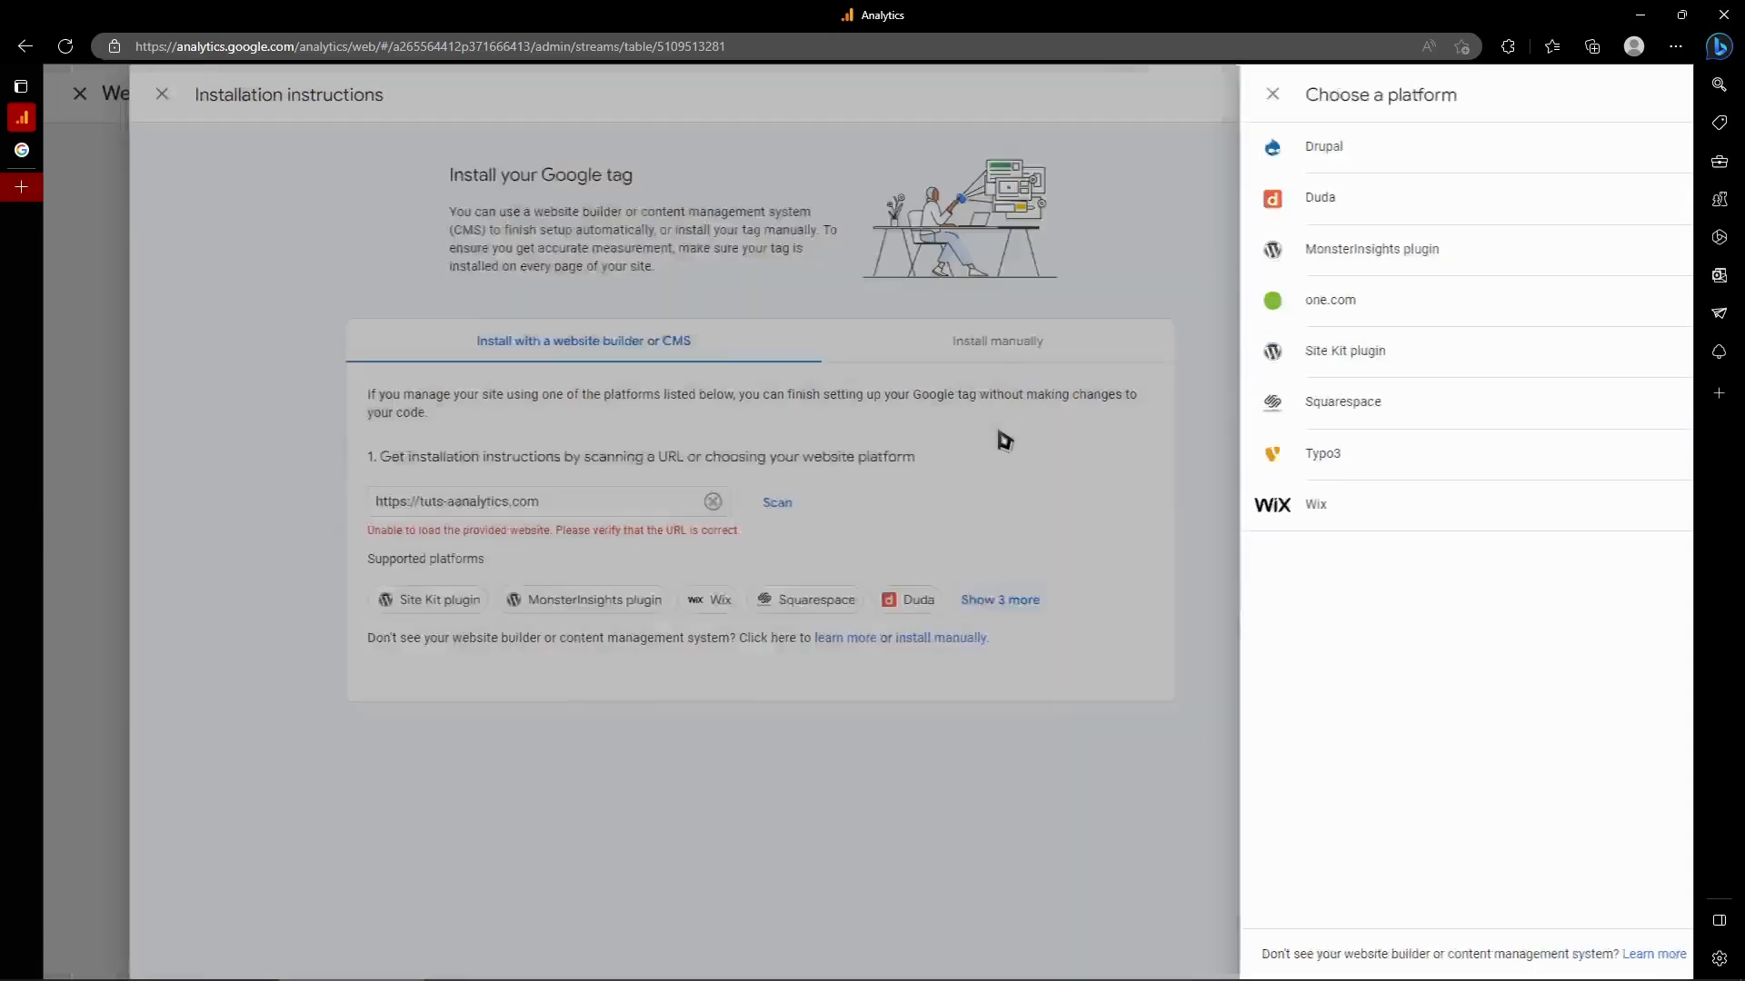
{"action": "left_click", "coordinate": [1000, 437]}
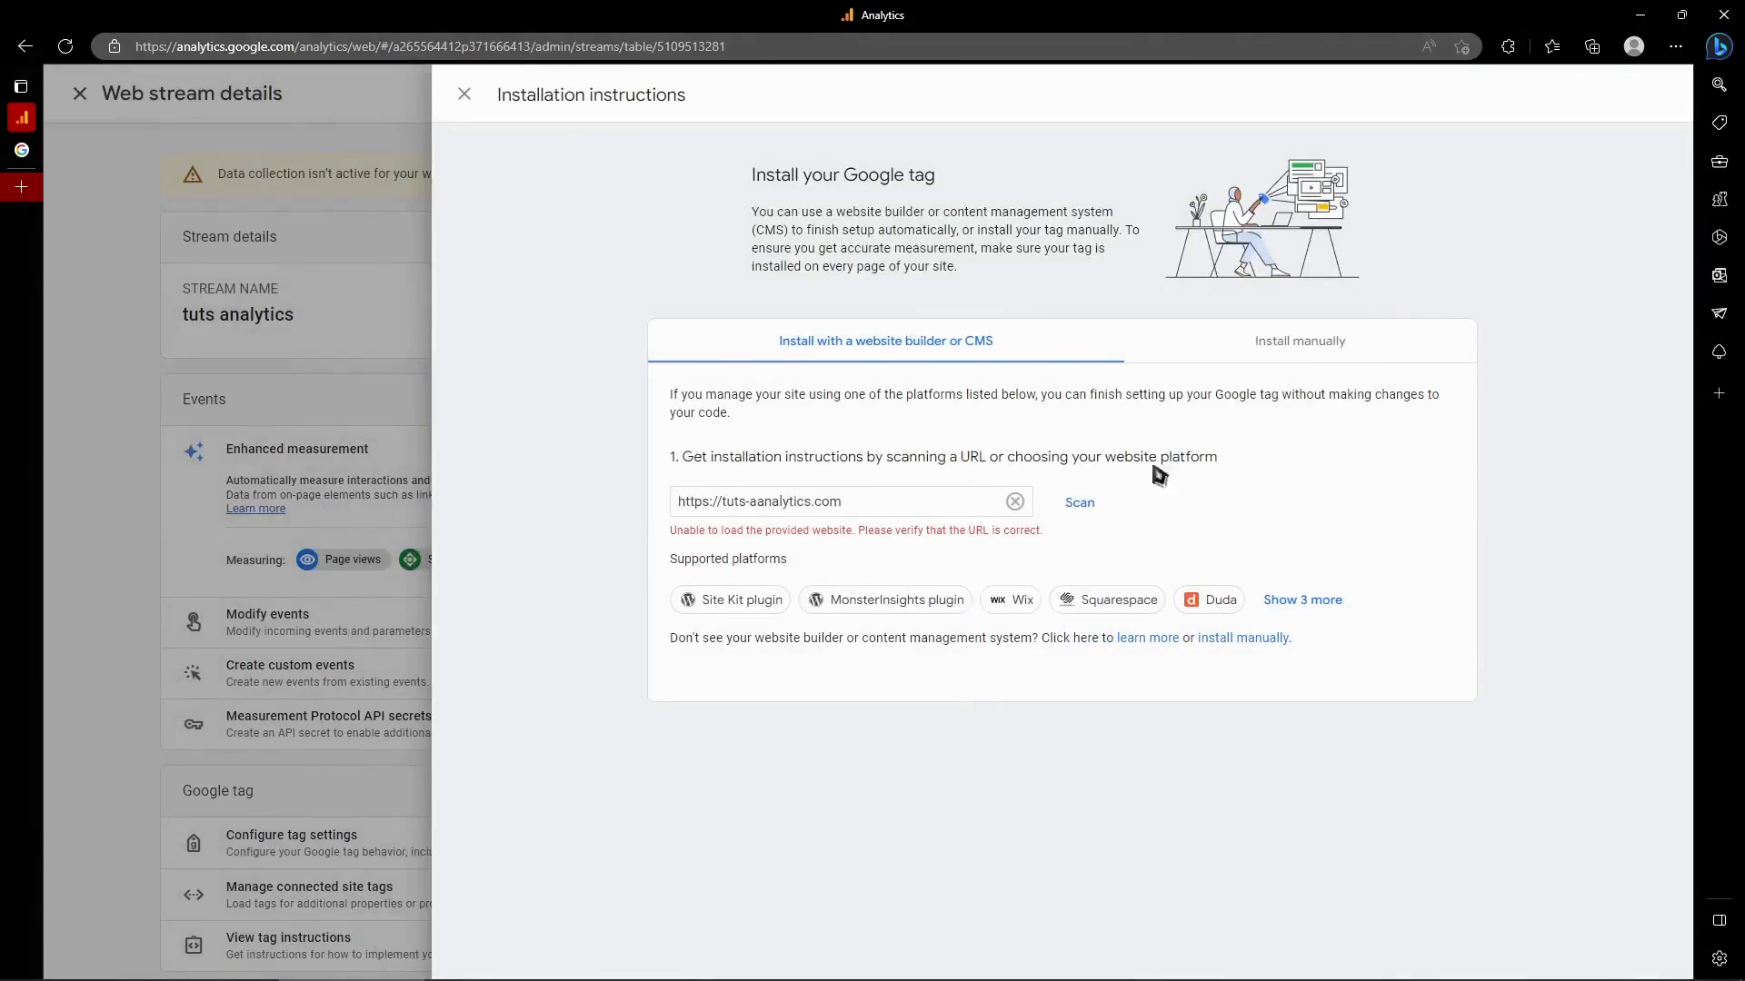
Step: Copy the Google tag code for manual installation and return to the web stream details
{"action": "left_click", "coordinate": [1312, 344]}
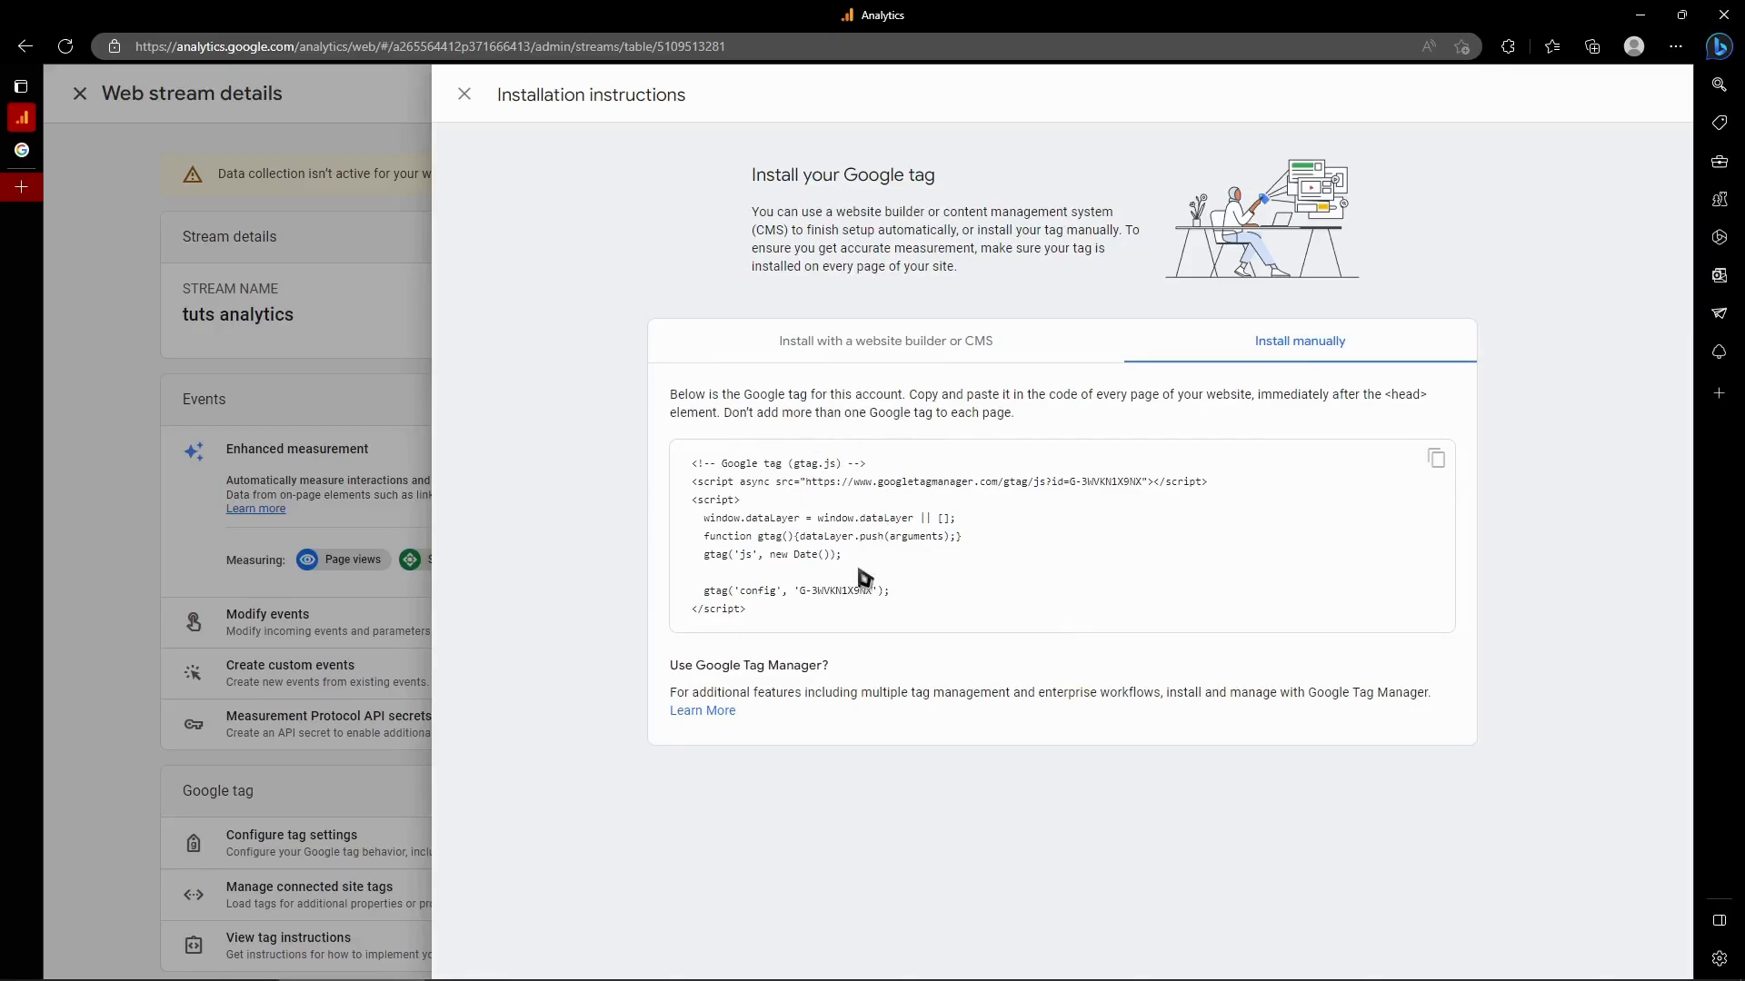
{"action": "left_click_drag", "start_coordinate": [850, 623], "coordinate": [695, 457]}
{"action": "left_click", "coordinate": [1437, 455]}
{"action": "left_click", "coordinate": [465, 94]}
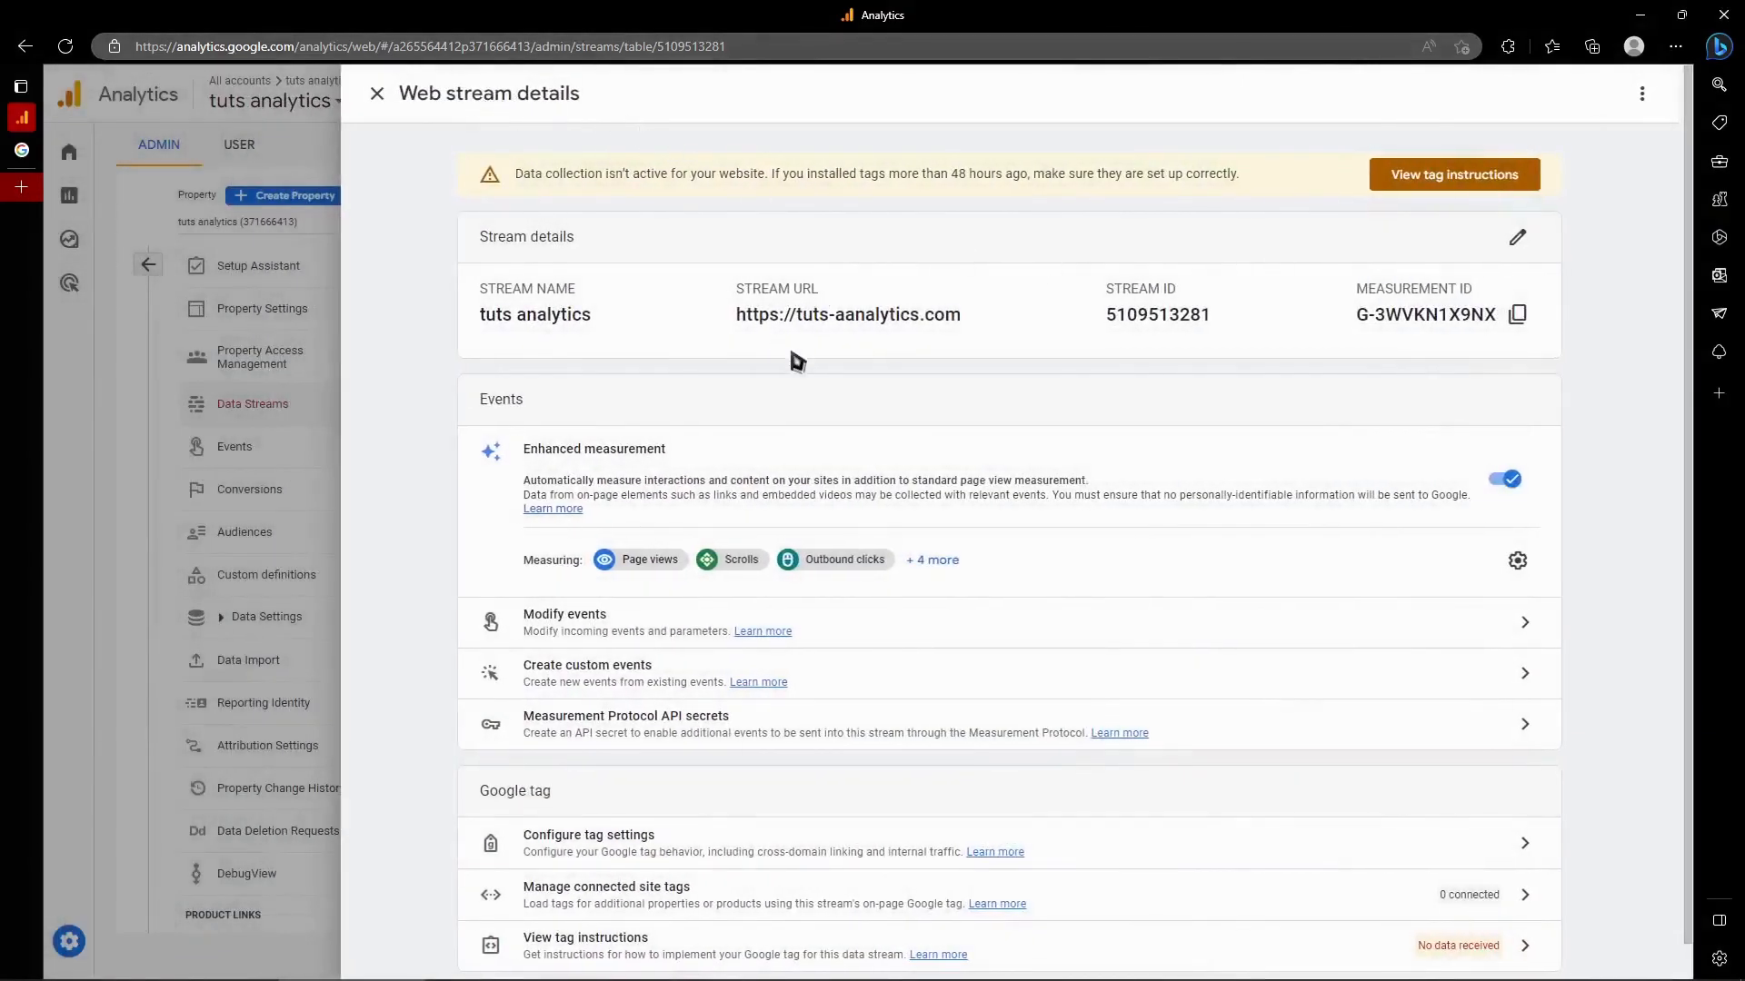
Step: Review the "tuts analytics" web stream's data collection notice, events and Google tag sections, and return to the data streams list
{"action": "left_click_drag", "start_coordinate": [532, 174], "coordinate": [1126, 176]}
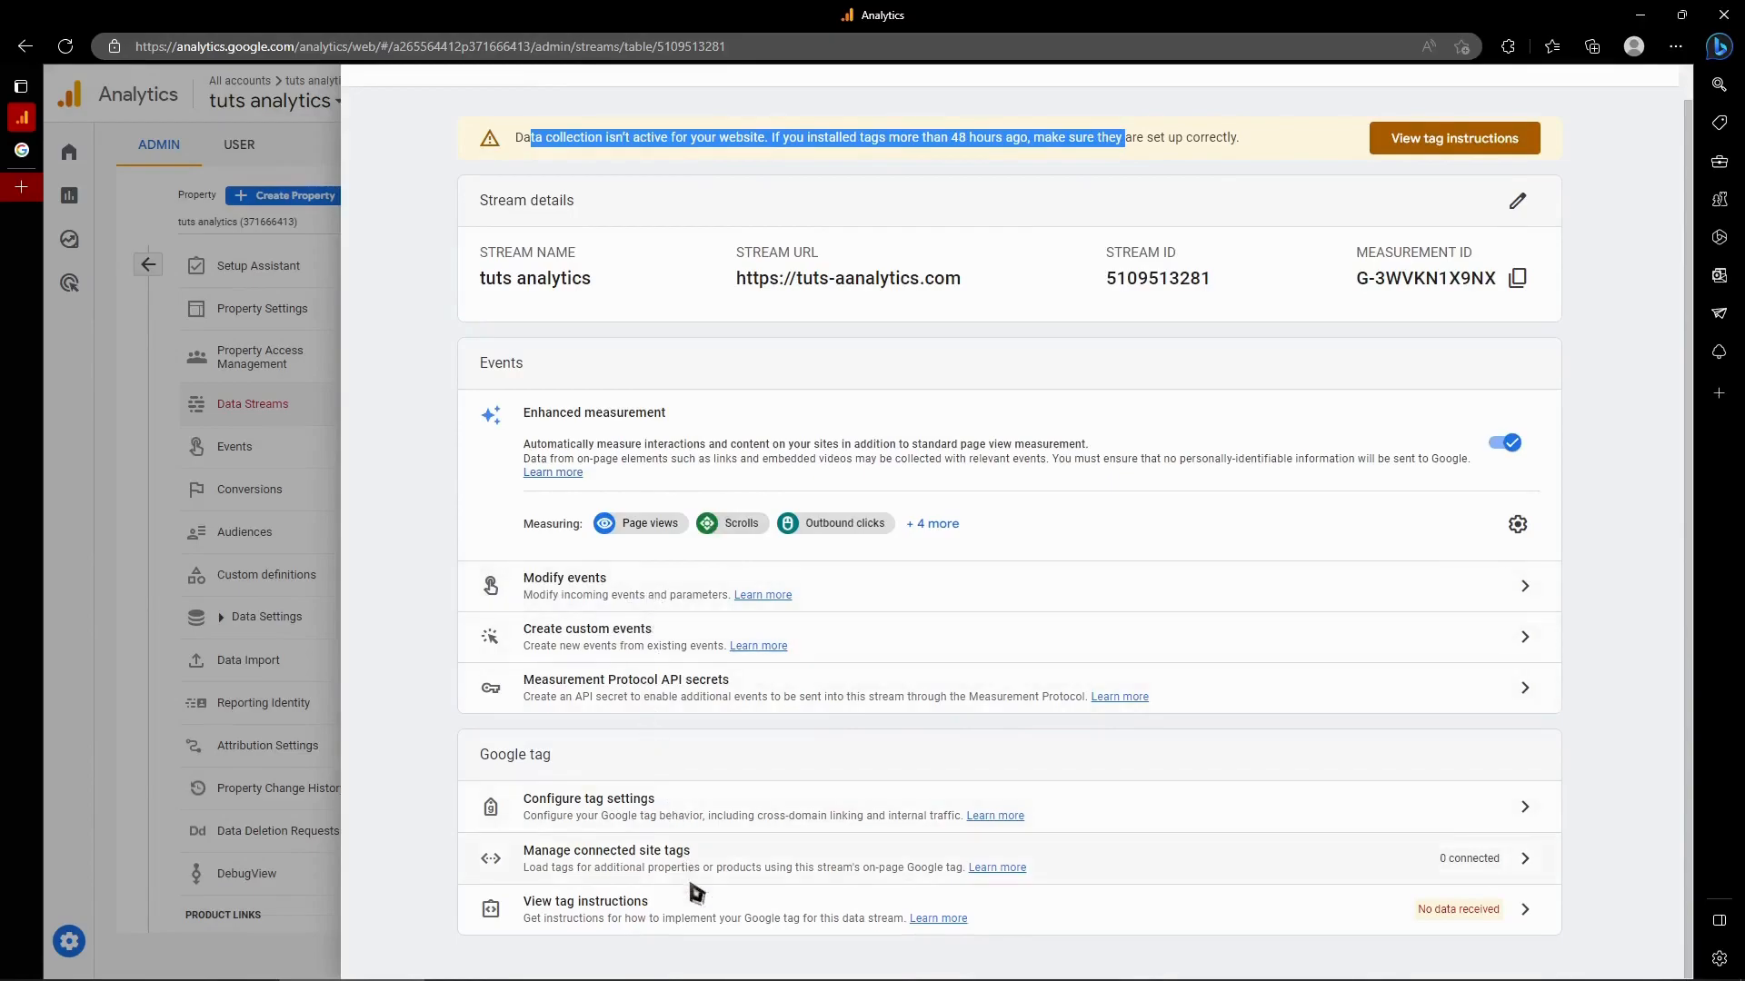
{"action": "left_click", "coordinate": [218, 275]}
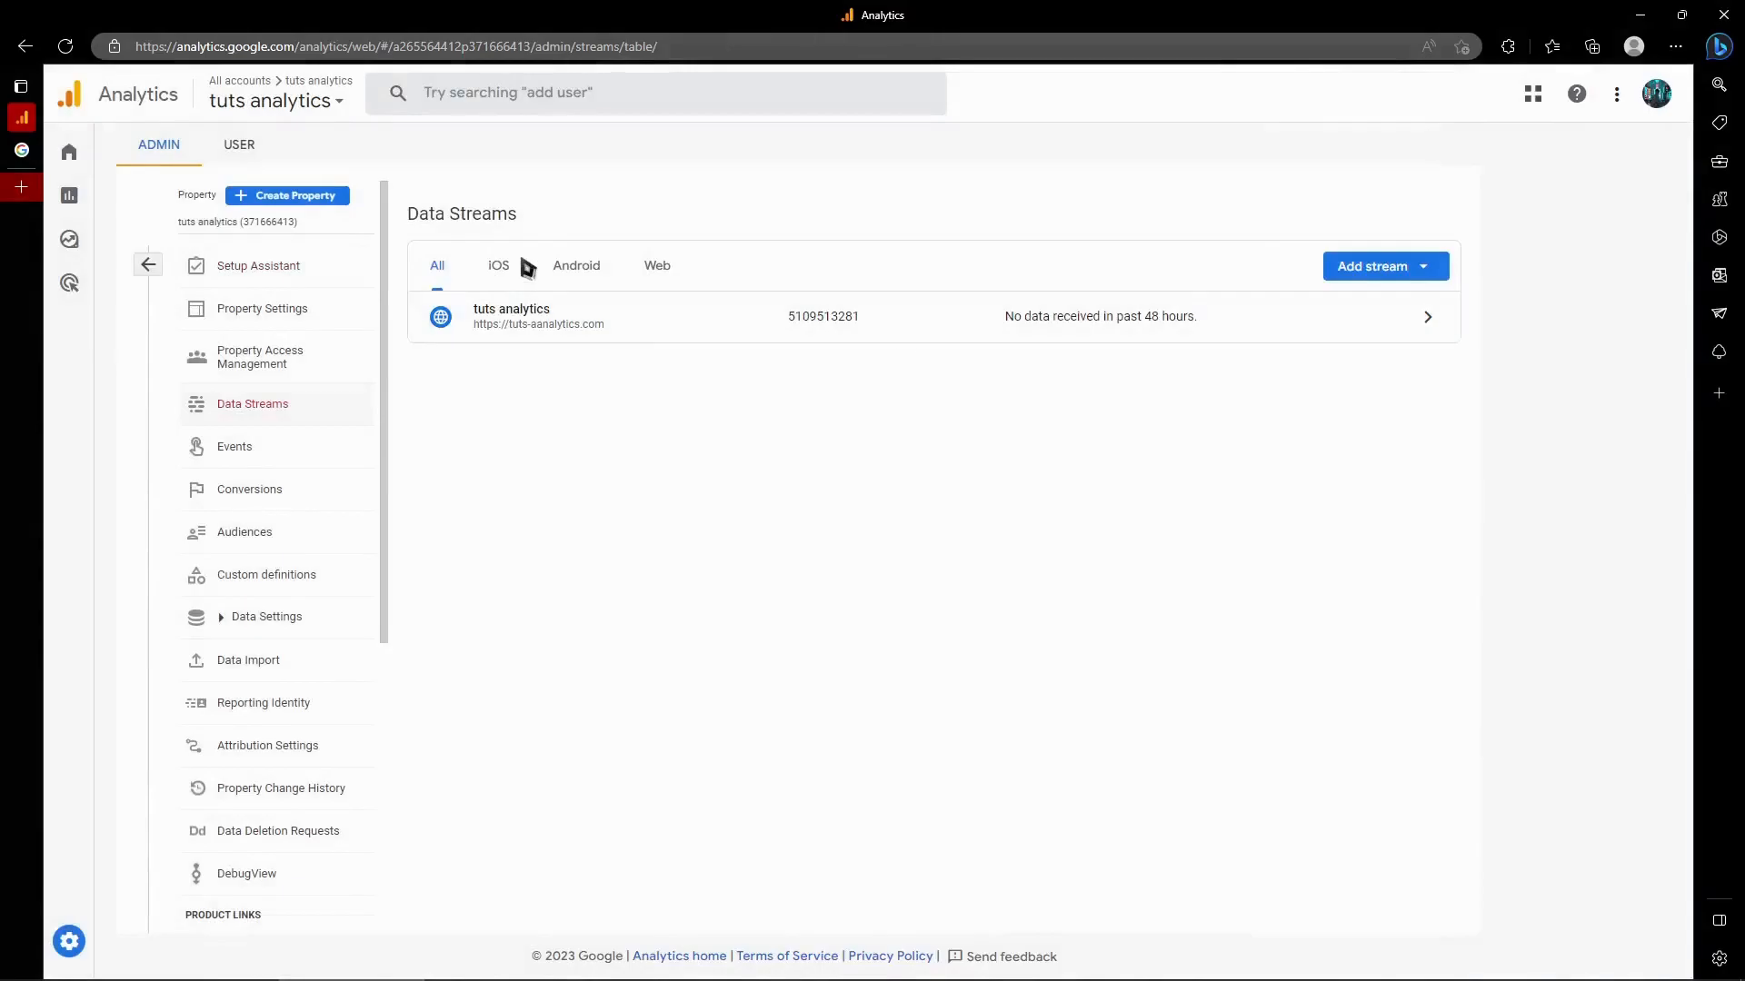
{"action": "left_click", "coordinate": [629, 321]}
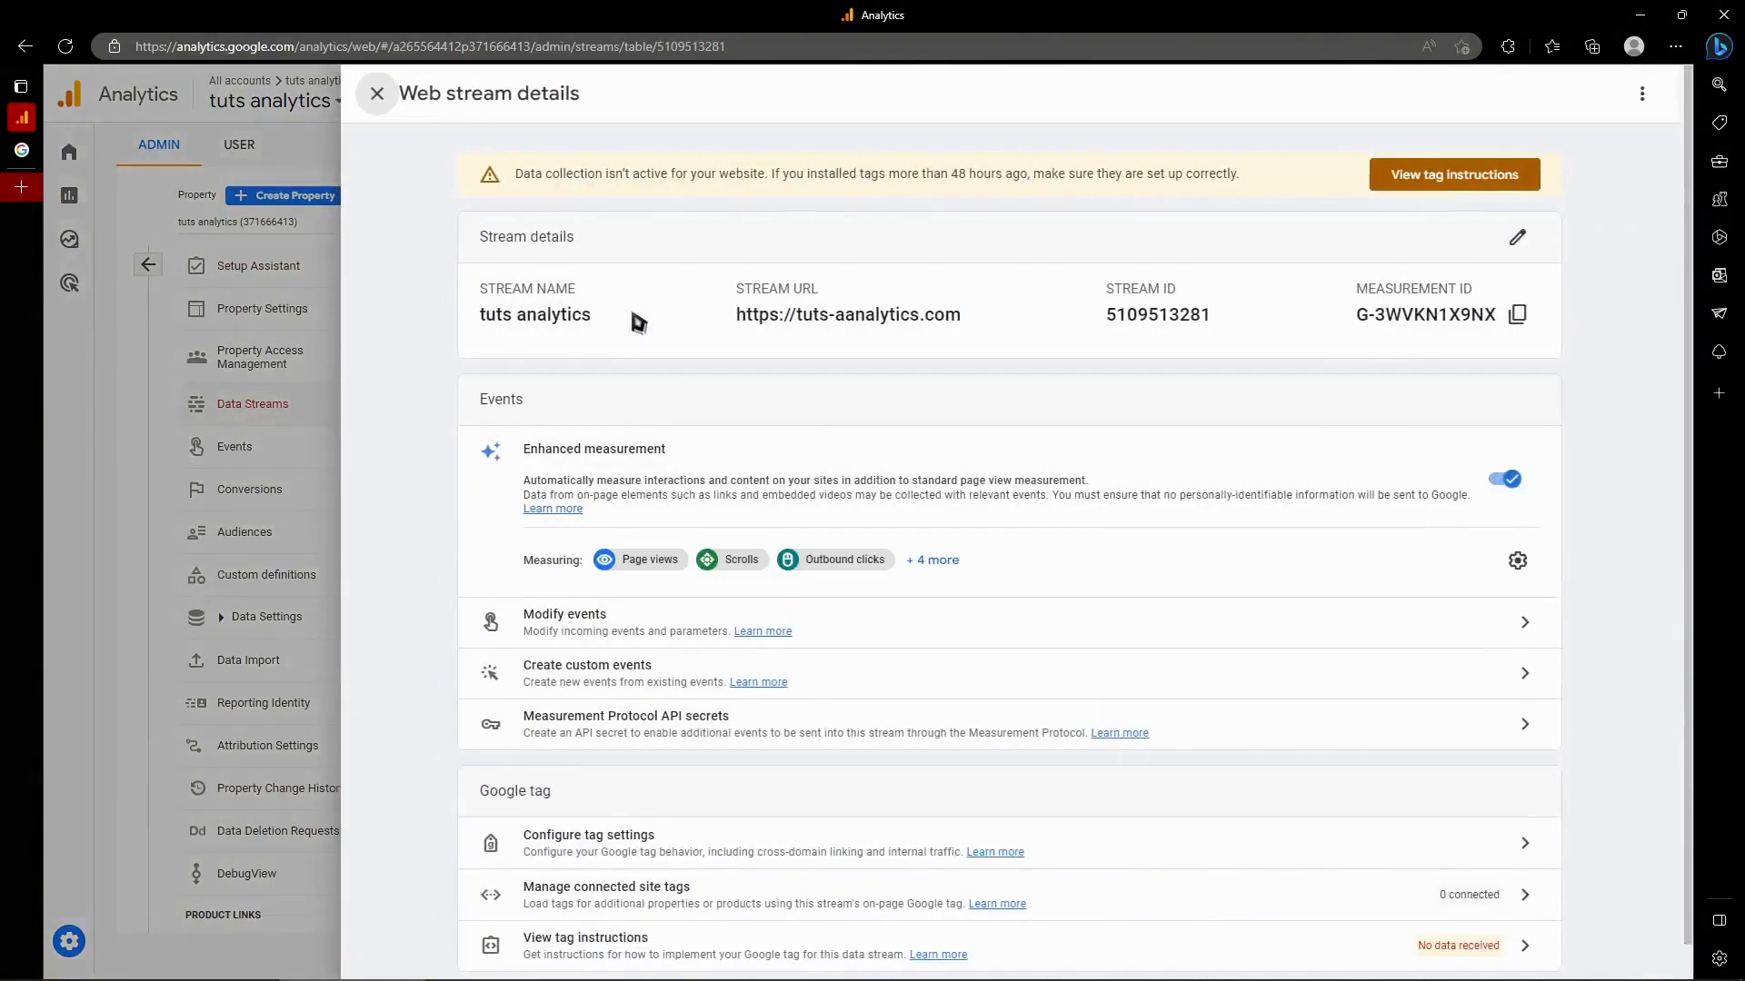
{"action": "left_click", "coordinate": [282, 287]}
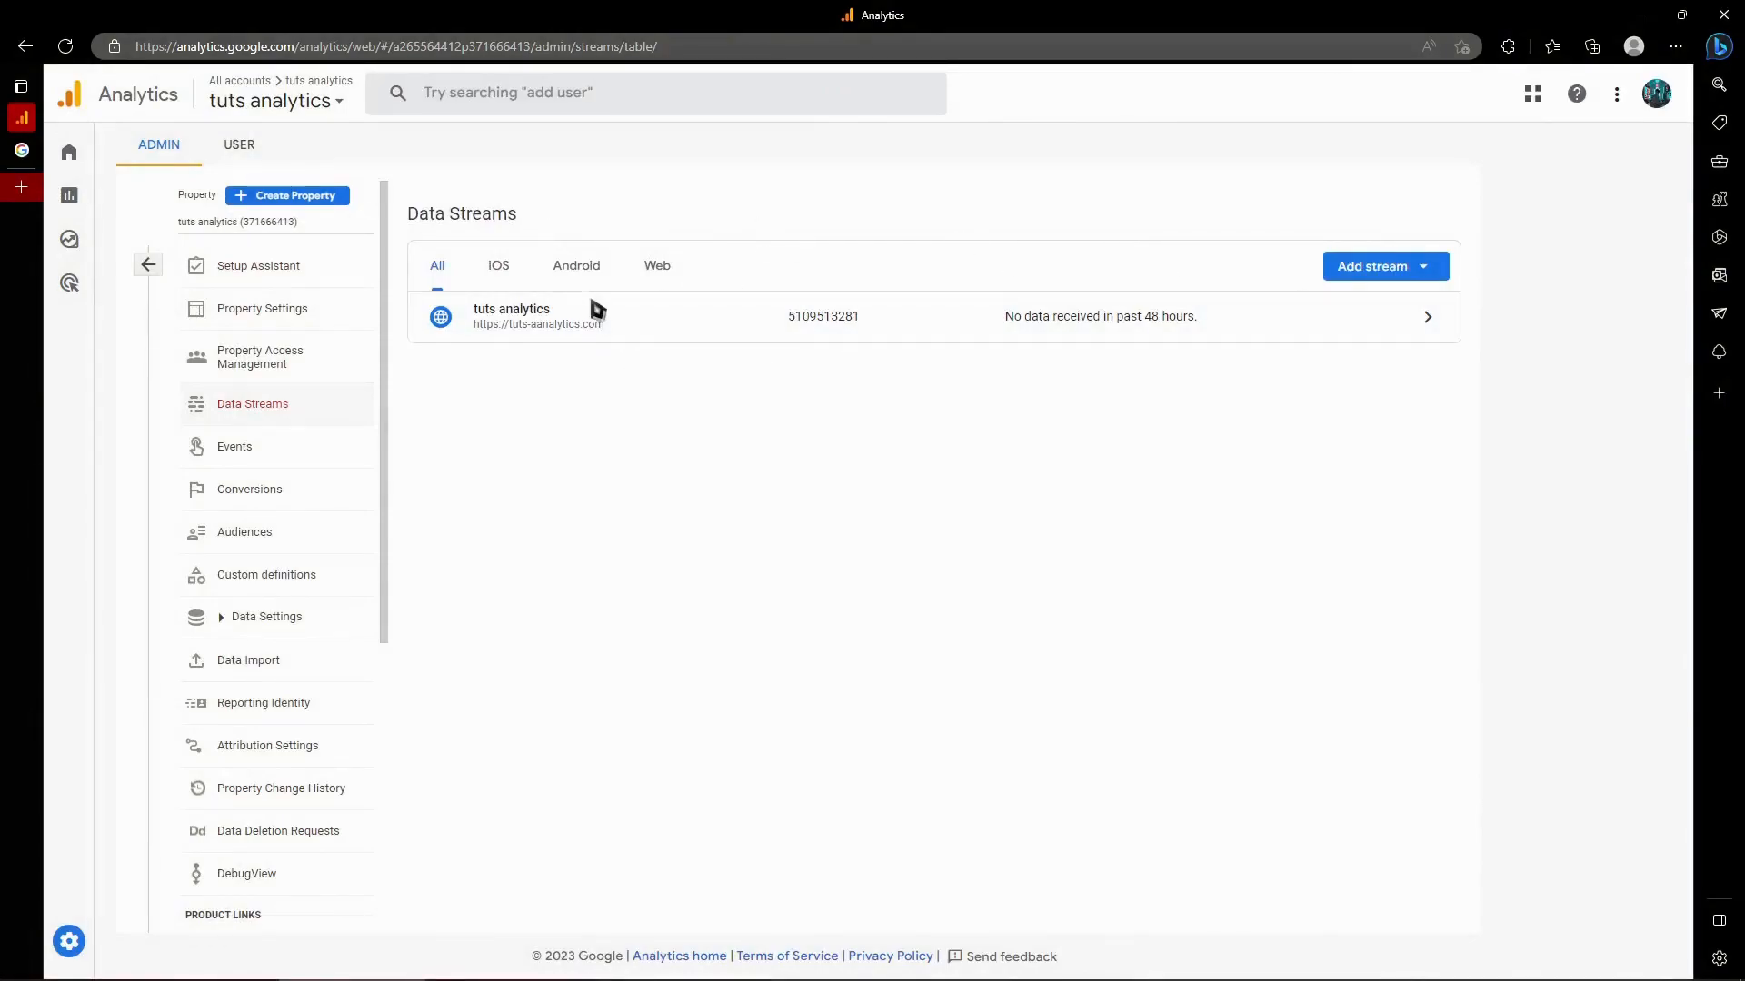
{"action": "left_click", "coordinate": [578, 325]}
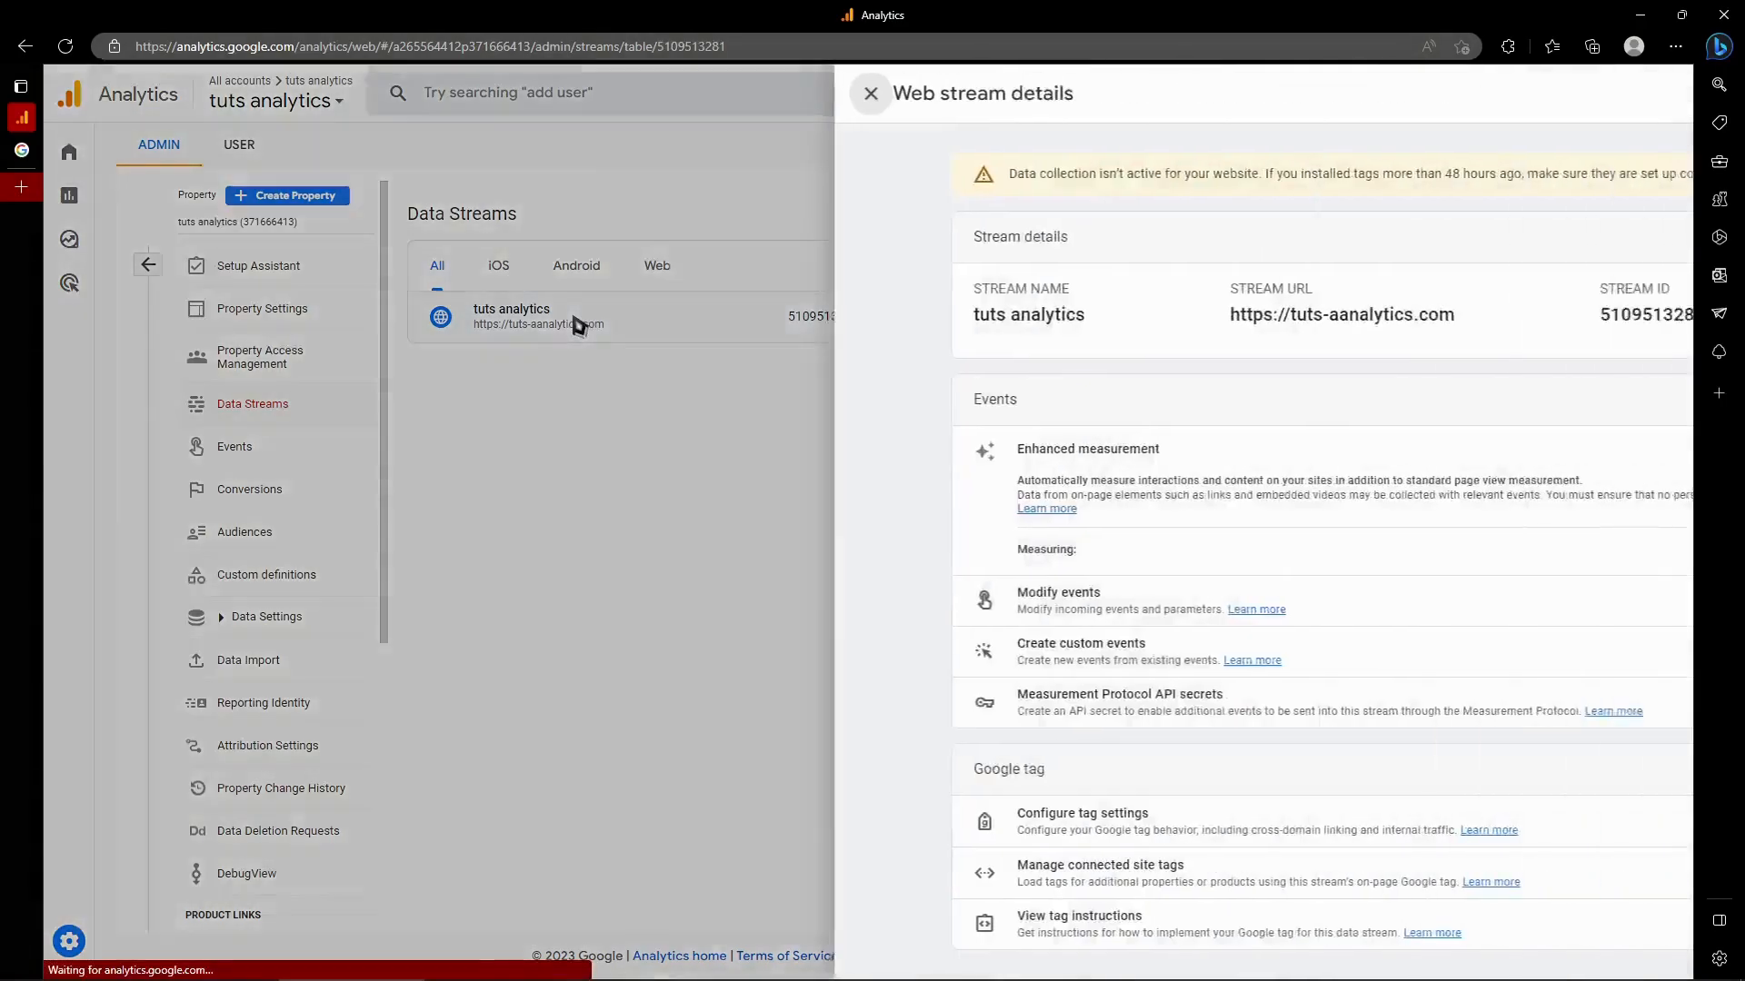
{"action": "scroll", "coordinate": [732, 442], "scroll_direction": "down", "scroll_amount": 1}
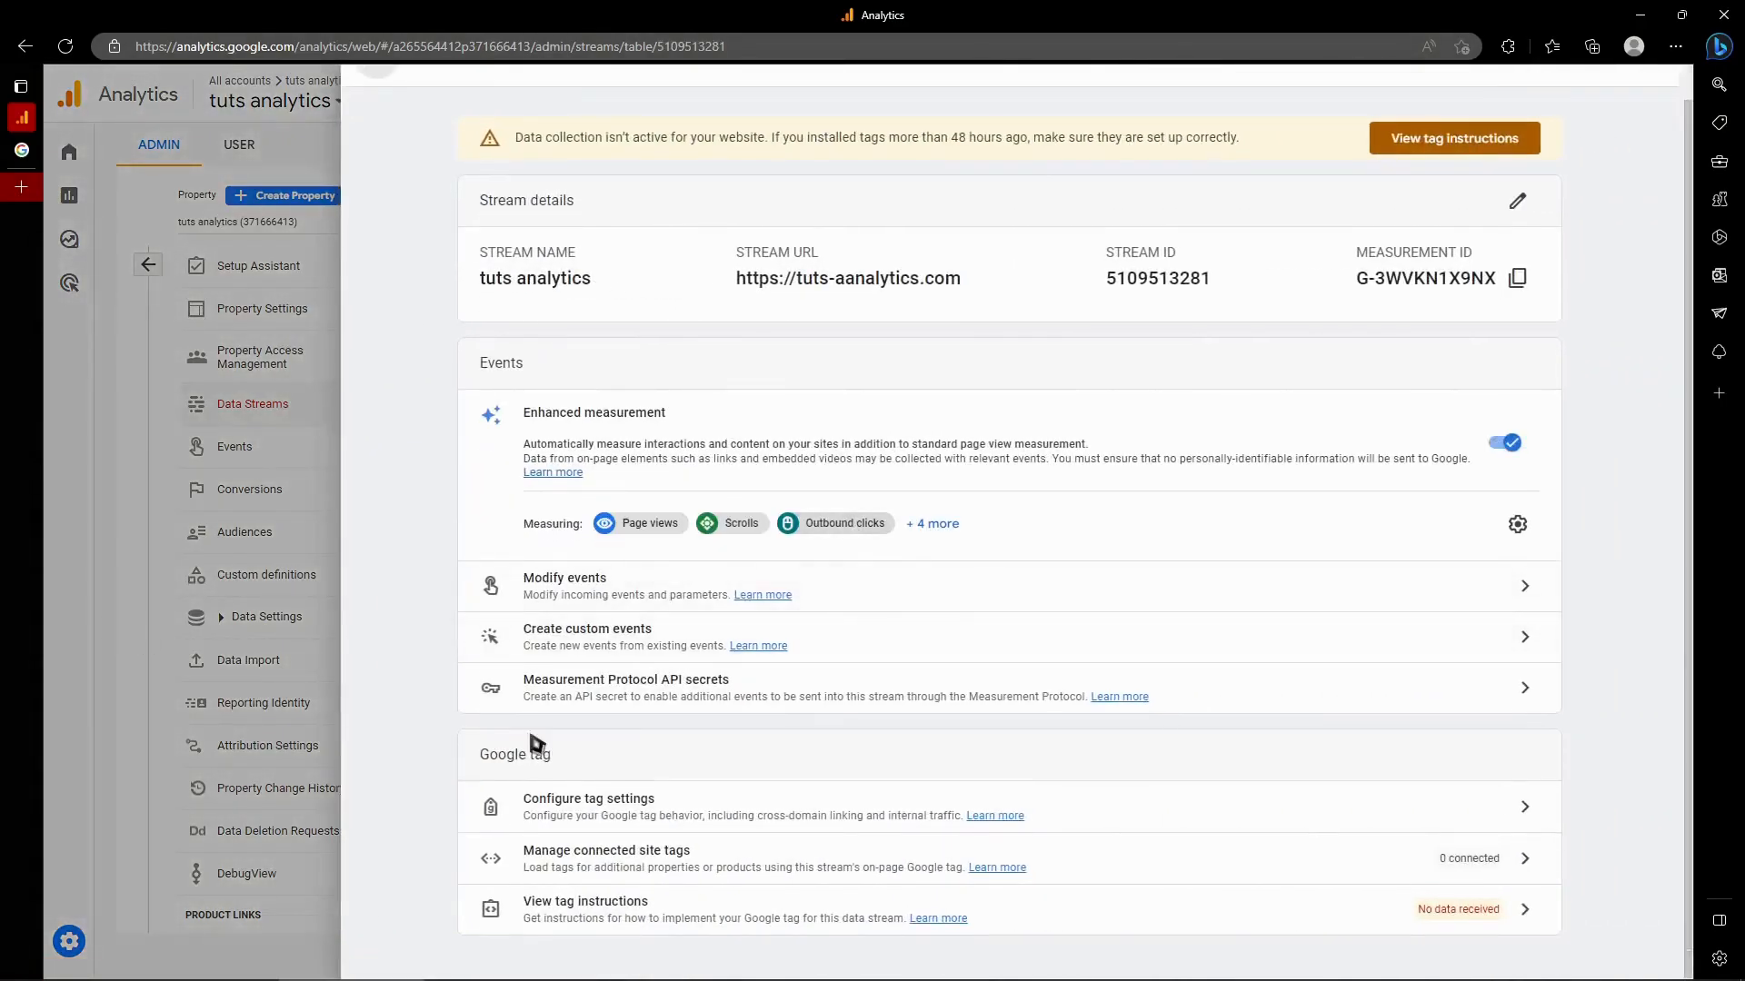
{"action": "left_click", "coordinate": [129, 542]}
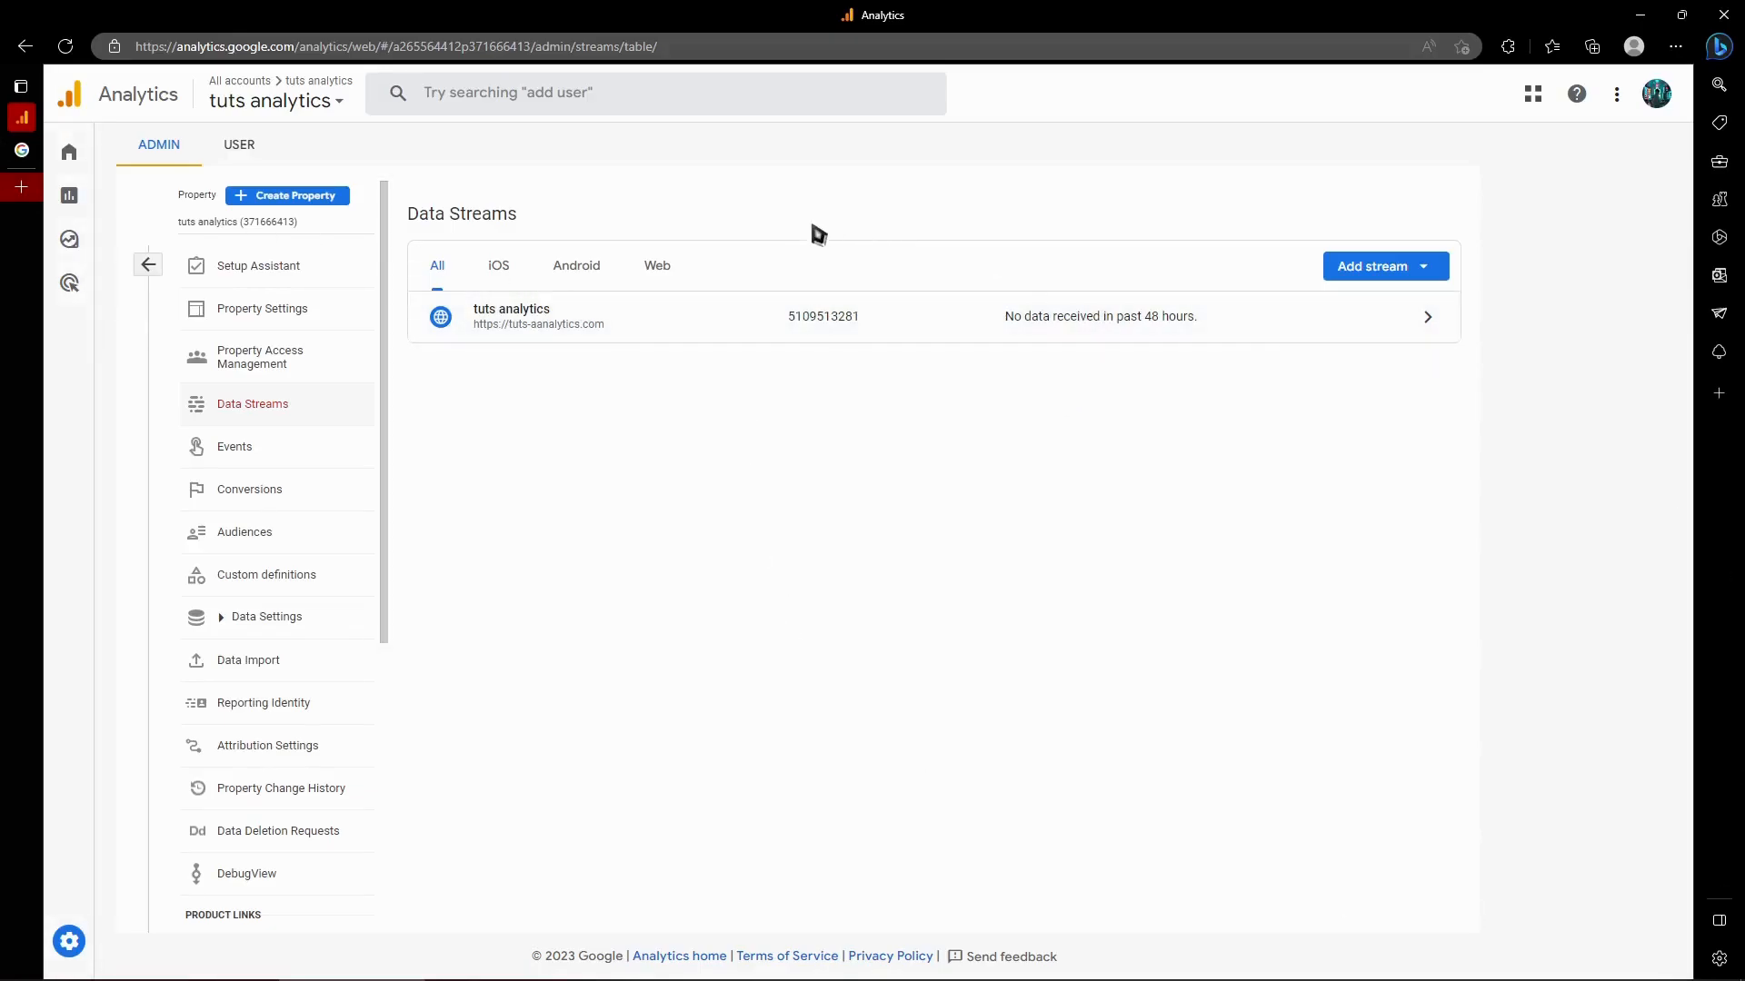
Step: Check which stream types can be added to the property and dismiss the choices without adding one
{"action": "left_click", "coordinate": [1364, 265]}
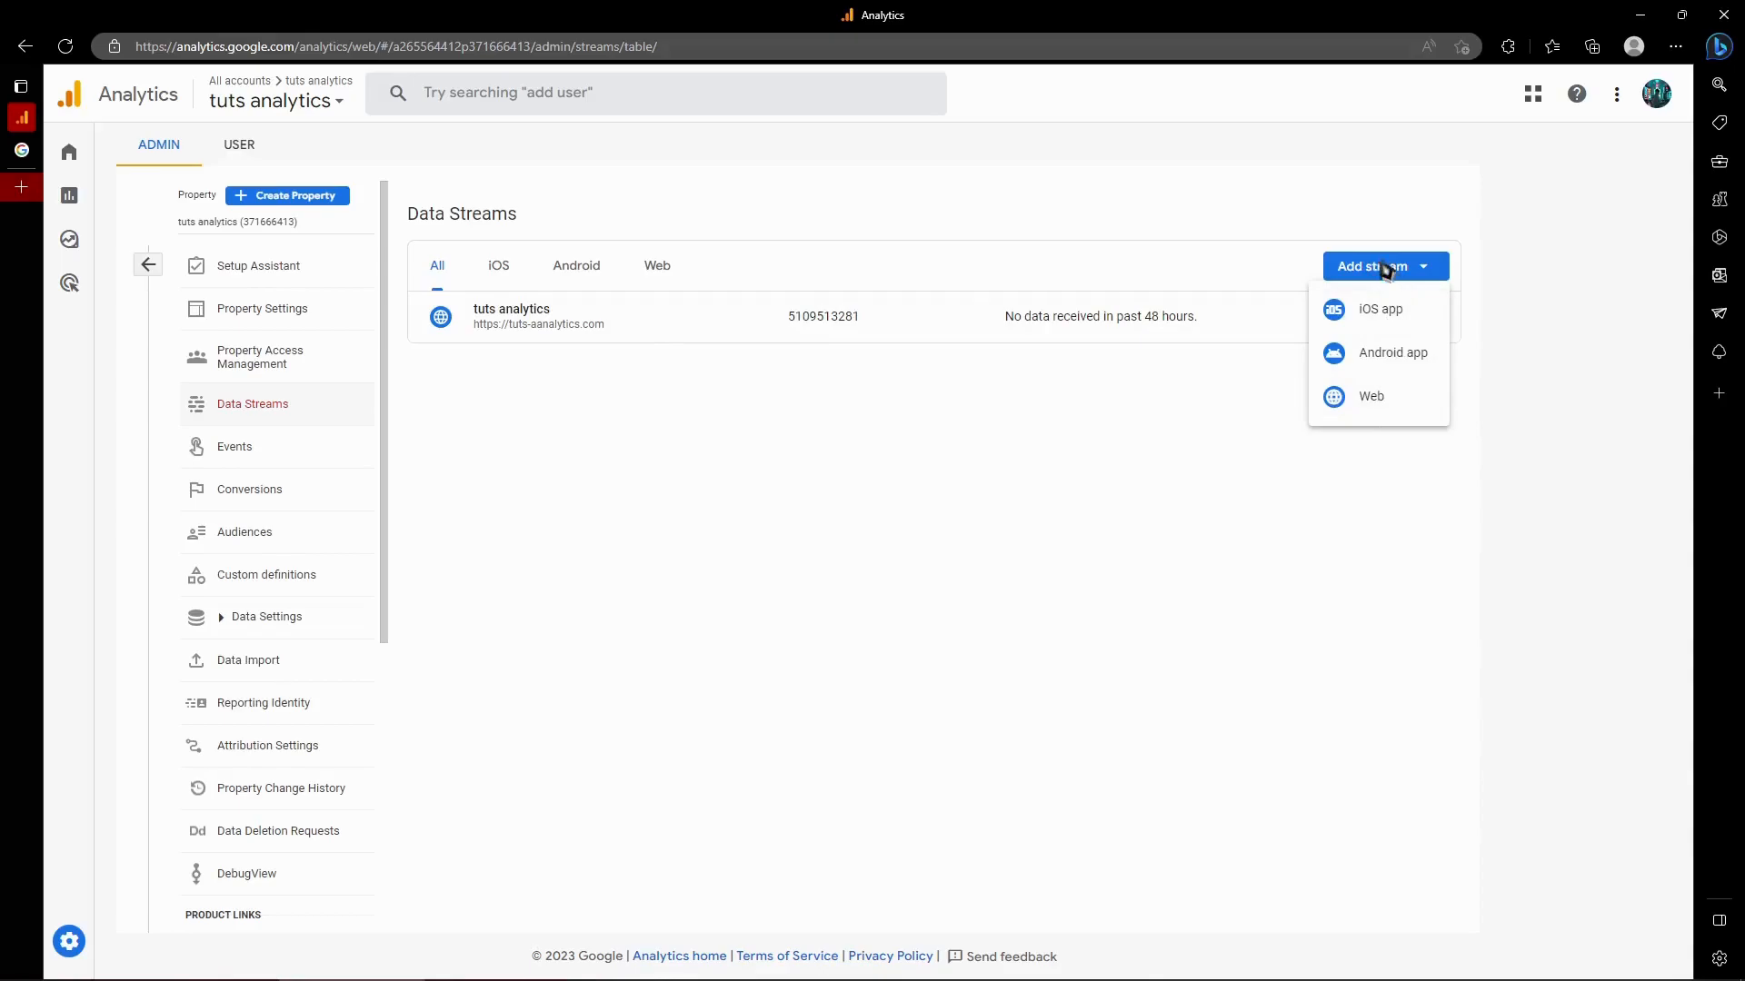
{"action": "left_click", "coordinate": [914, 470]}
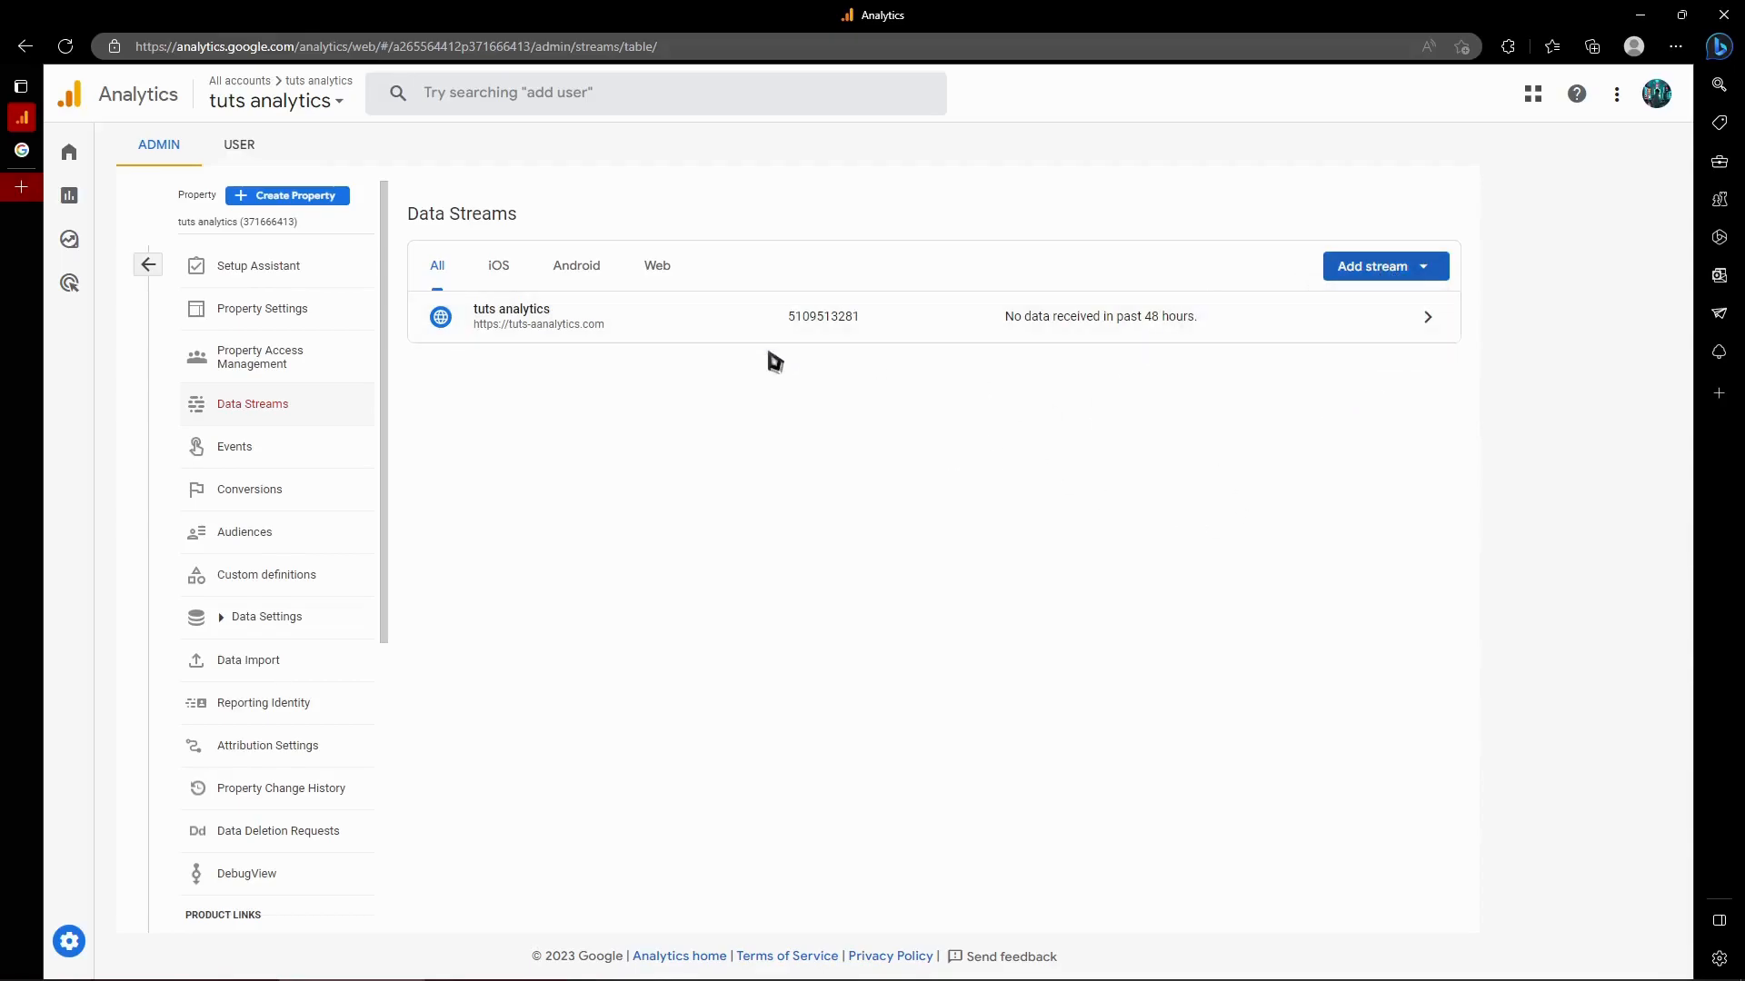